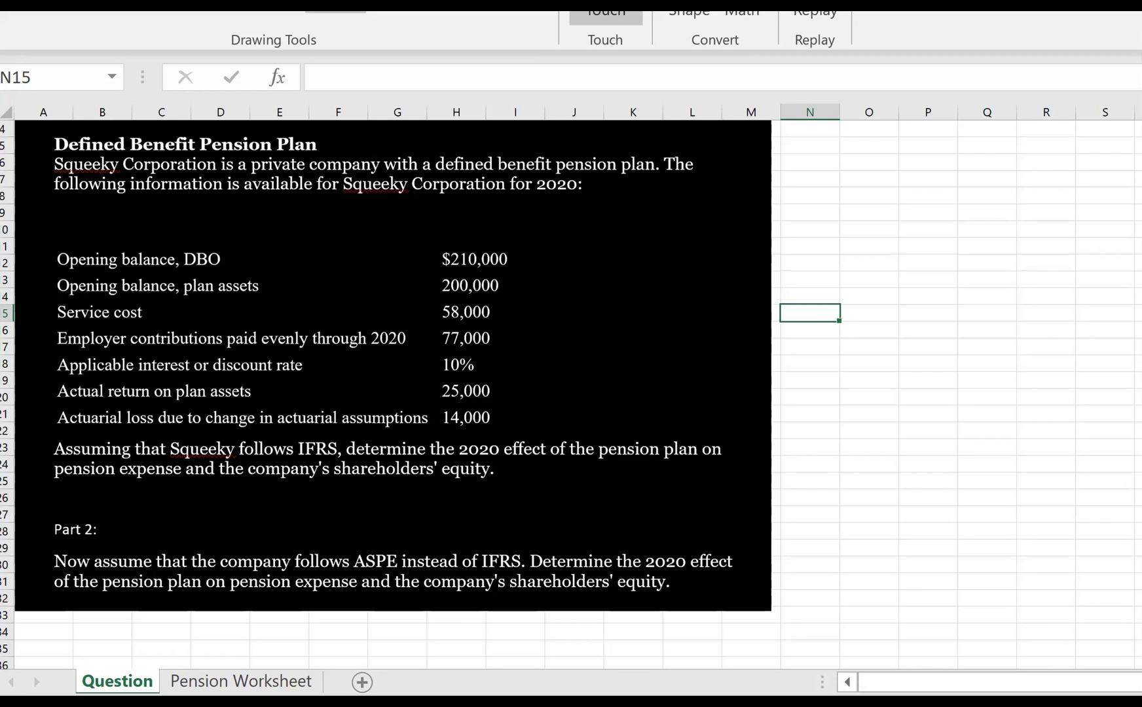
Mark the opening DBO and plan assets balances on the Question sheet with green ink.
{"action": "left_click", "coordinate": [241, 682]}
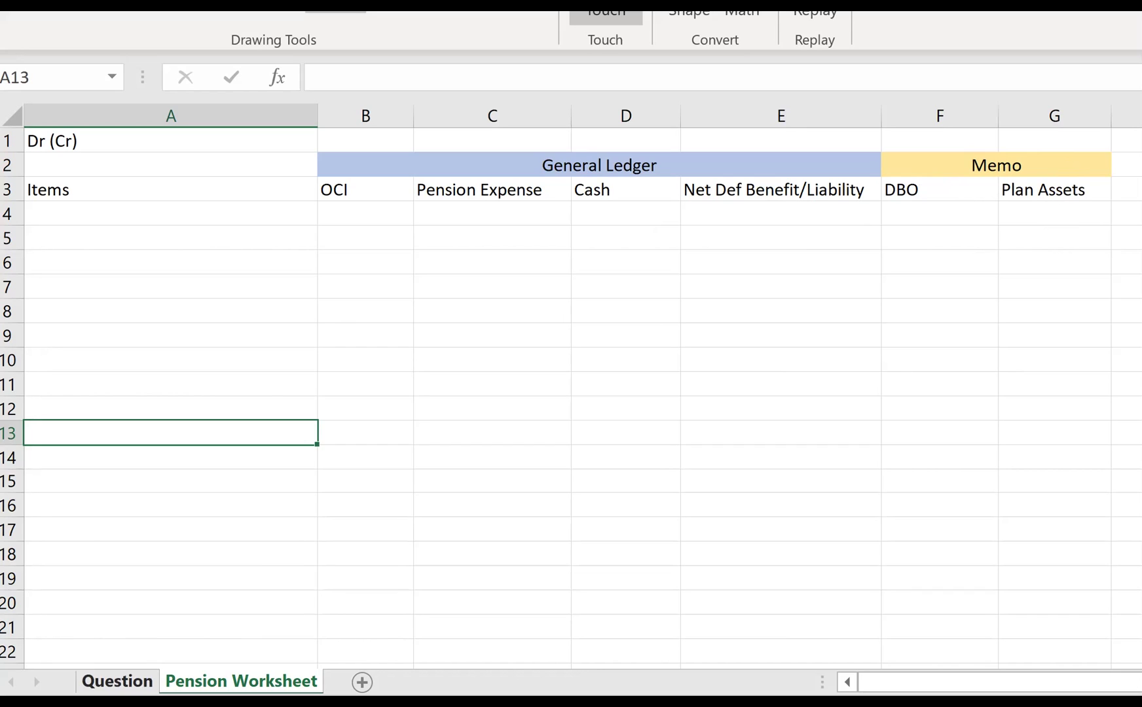
{"action": "left_click", "coordinate": [117, 681]}
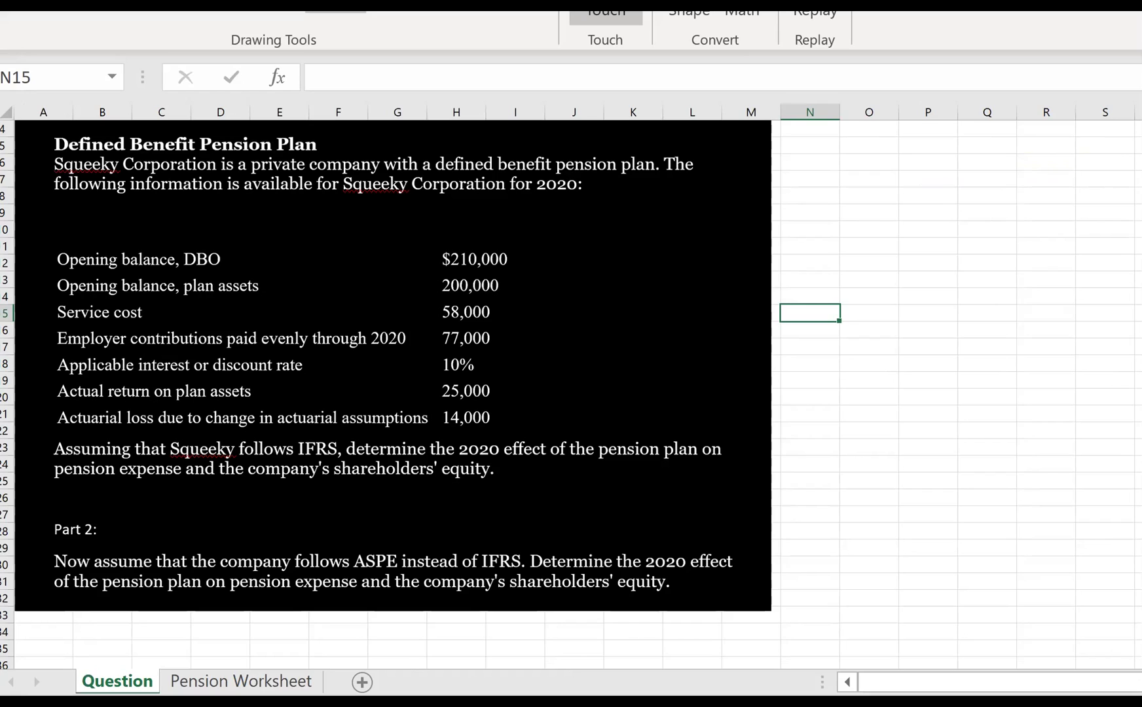
{"action": "left_click_drag", "start_coordinate": [519, 259], "coordinate": [526, 256]}
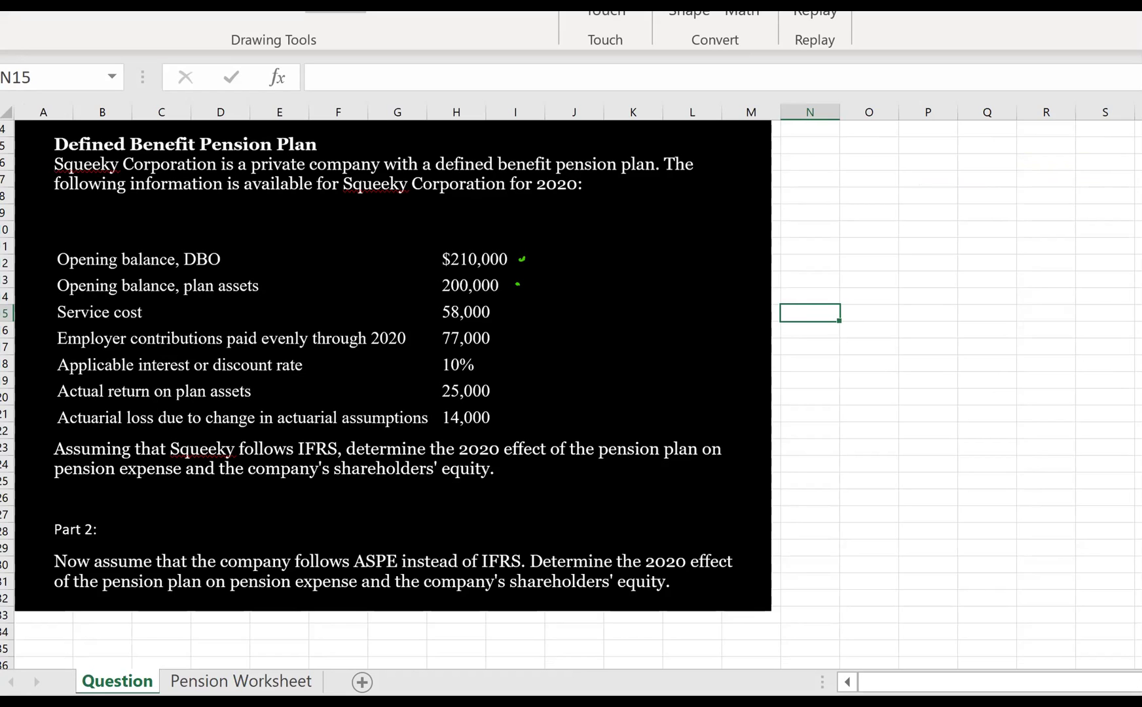
Enter the item label "Jan 1, 2020 opening balances" in cell A4 of the Pension Worksheet.
{"action": "left_click", "coordinate": [241, 681]}
{"action": "left_click", "coordinate": [120, 213]}
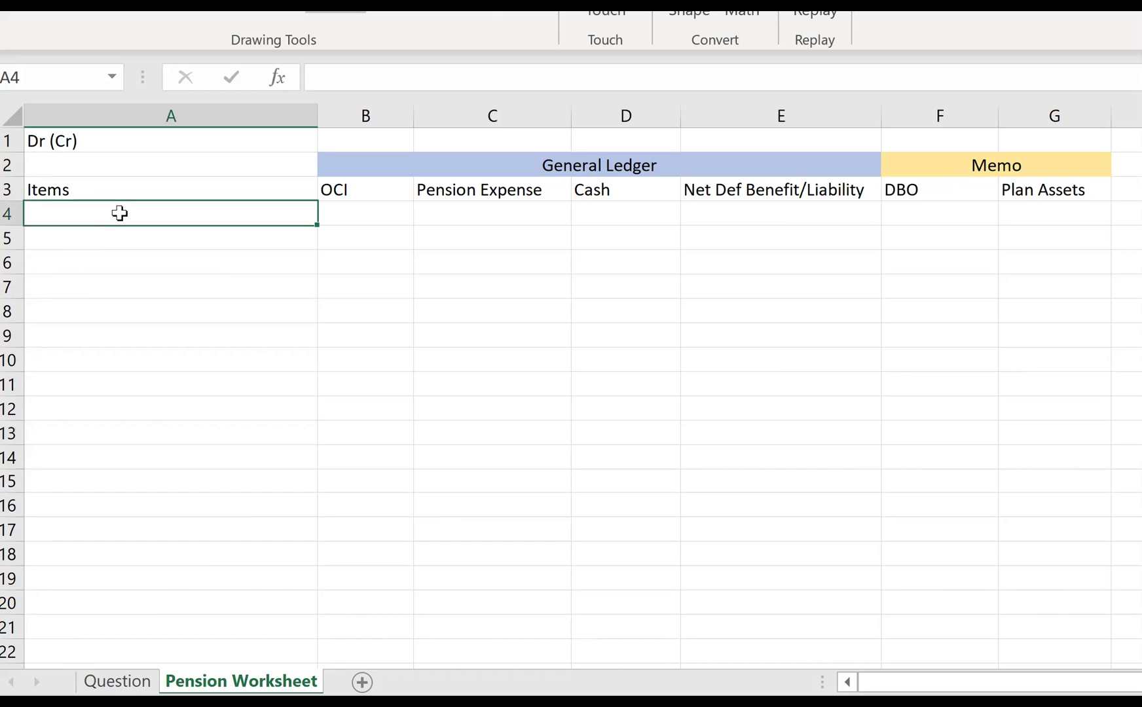
{"action": "type", "text": "Jan 1"}
{"action": "key", "text": "BackSpace"}
{"action": "type", "text": ", 2020 op"}
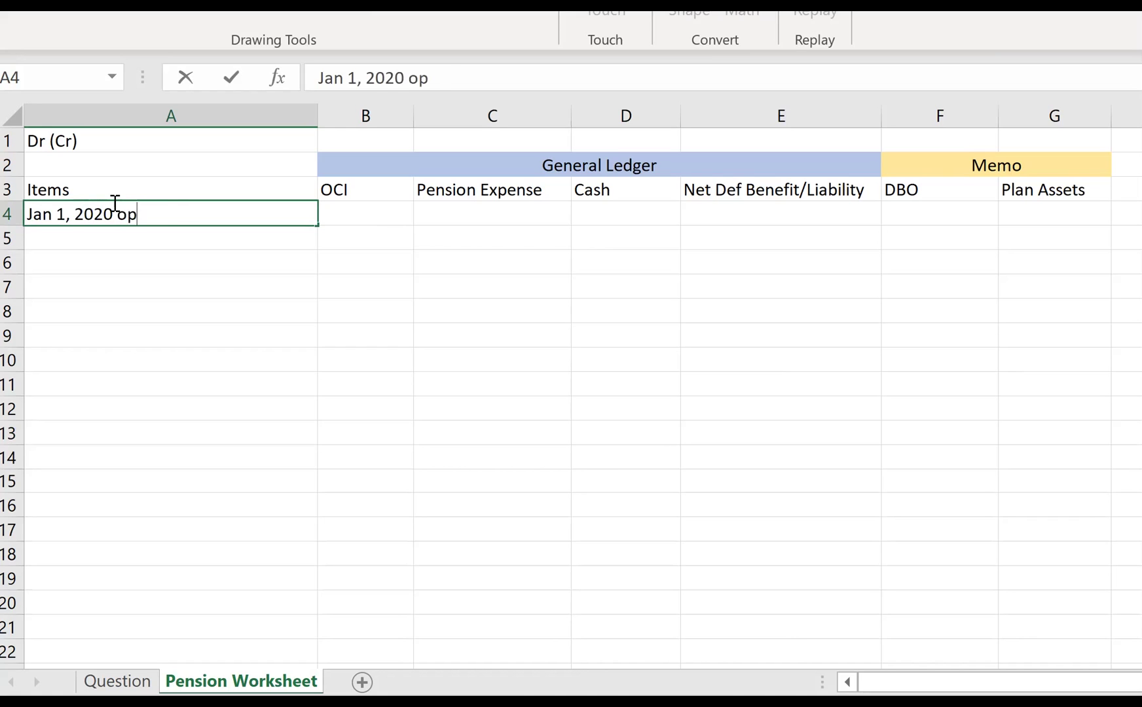
{"action": "type", "text": "ening balances"}
{"action": "key", "text": "Return"}
Enter -210000 as the opening DBO balance in cell F4.
{"action": "key", "text": "Up"}
{"action": "key", "text": "Right"}
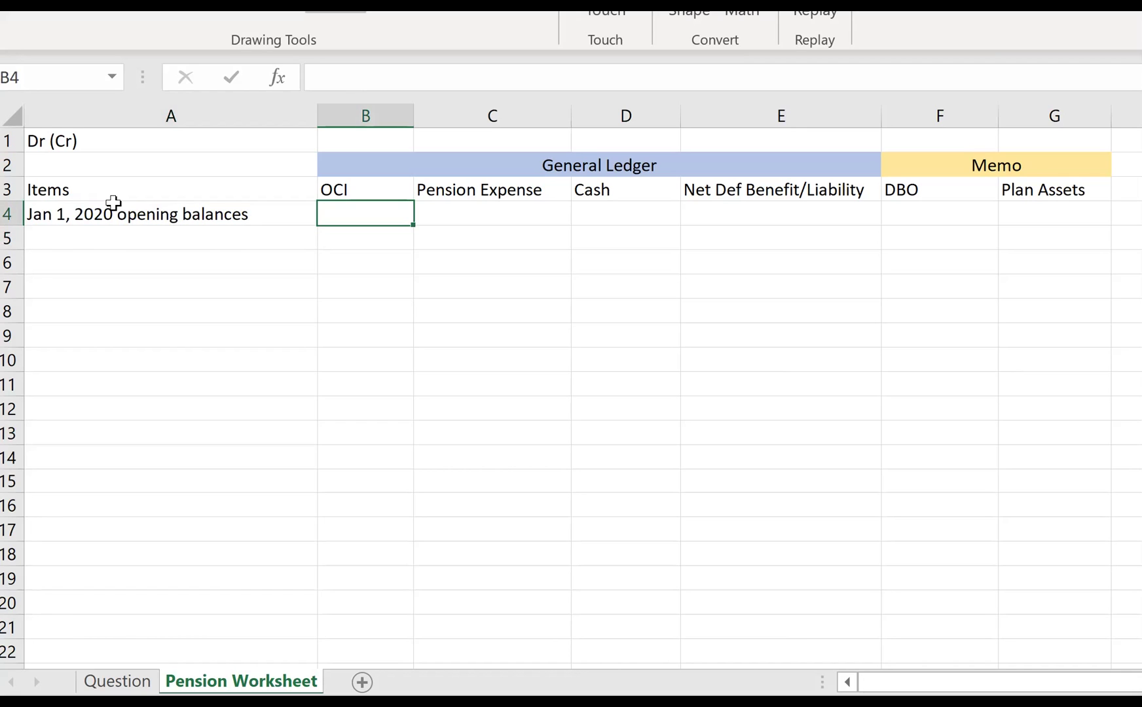
{"action": "key", "text": "Left"}
{"action": "key", "text": "Right"}
{"action": "key", "text": "Right"}
{"action": "key", "text": "Right"}
{"action": "key", "text": "Right"}
{"action": "key", "text": "Right"}
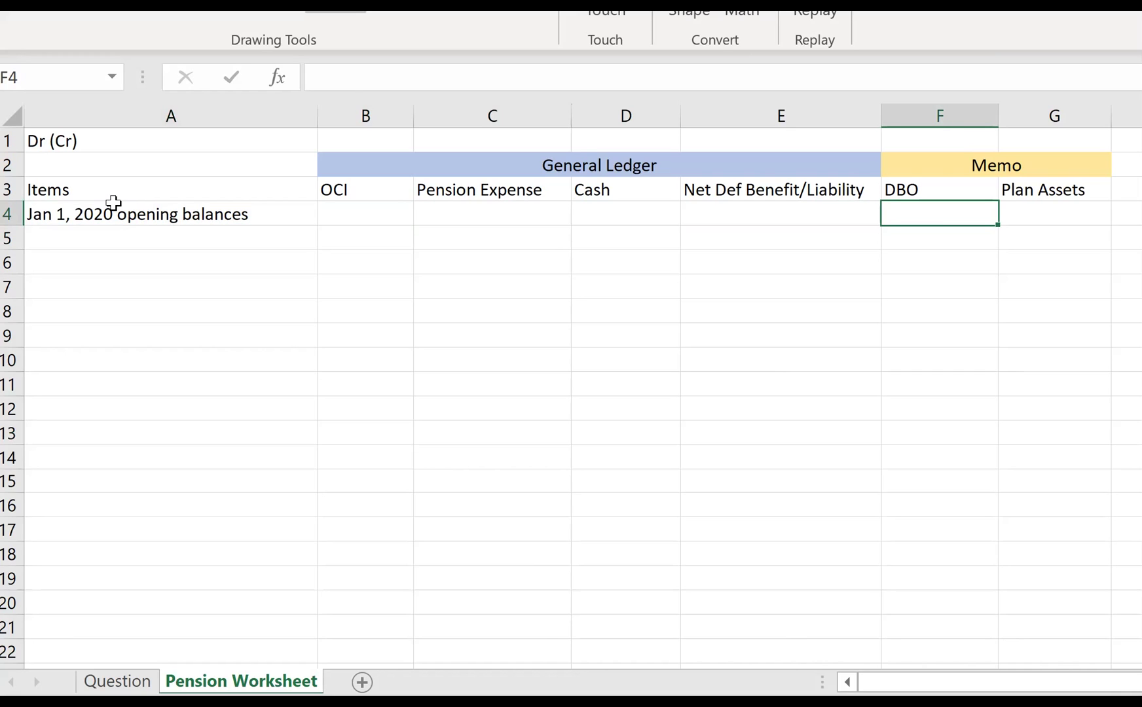
{"action": "type", "text": "-2"}
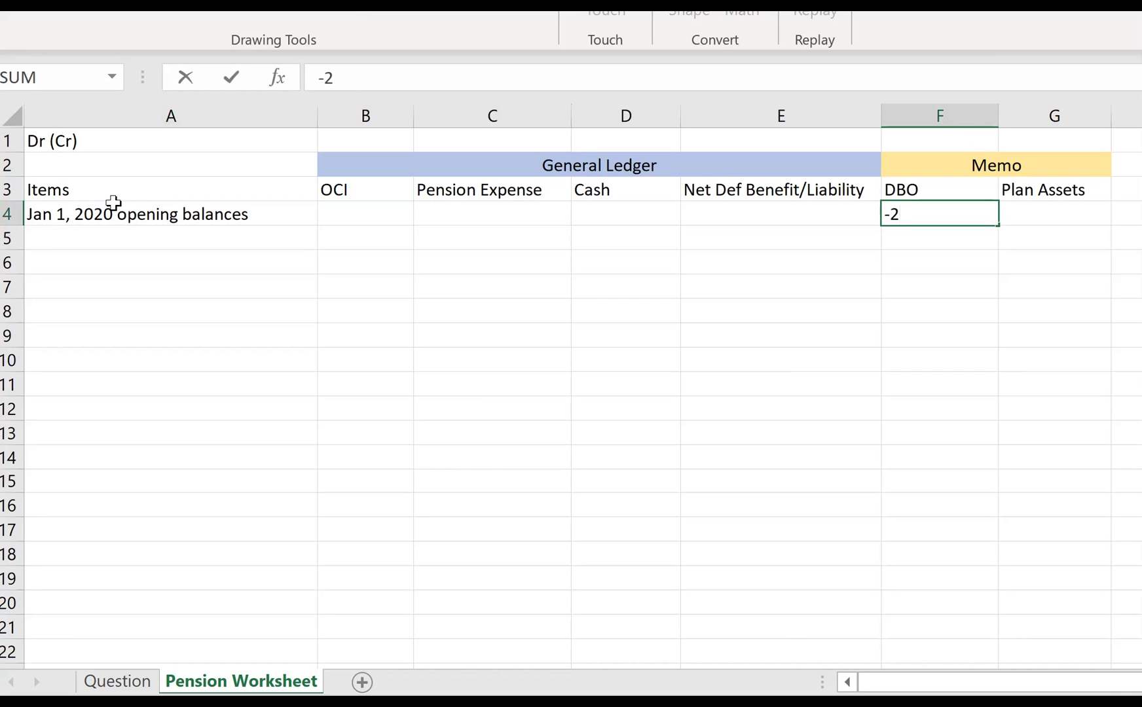
{"action": "type", "text": "10000"}
{"action": "key", "text": "Return"}
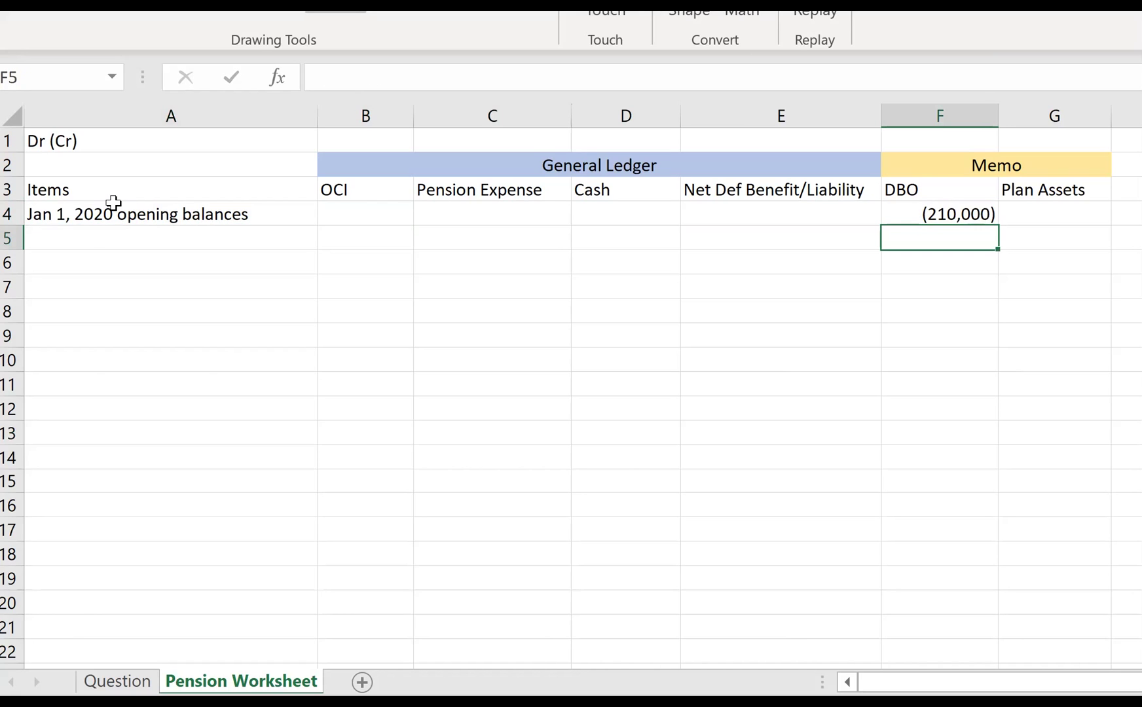
Enter 200,000 as the opening plan assets balance in cell G4.
{"action": "key", "text": "Up"}
{"action": "key", "text": "Right"}
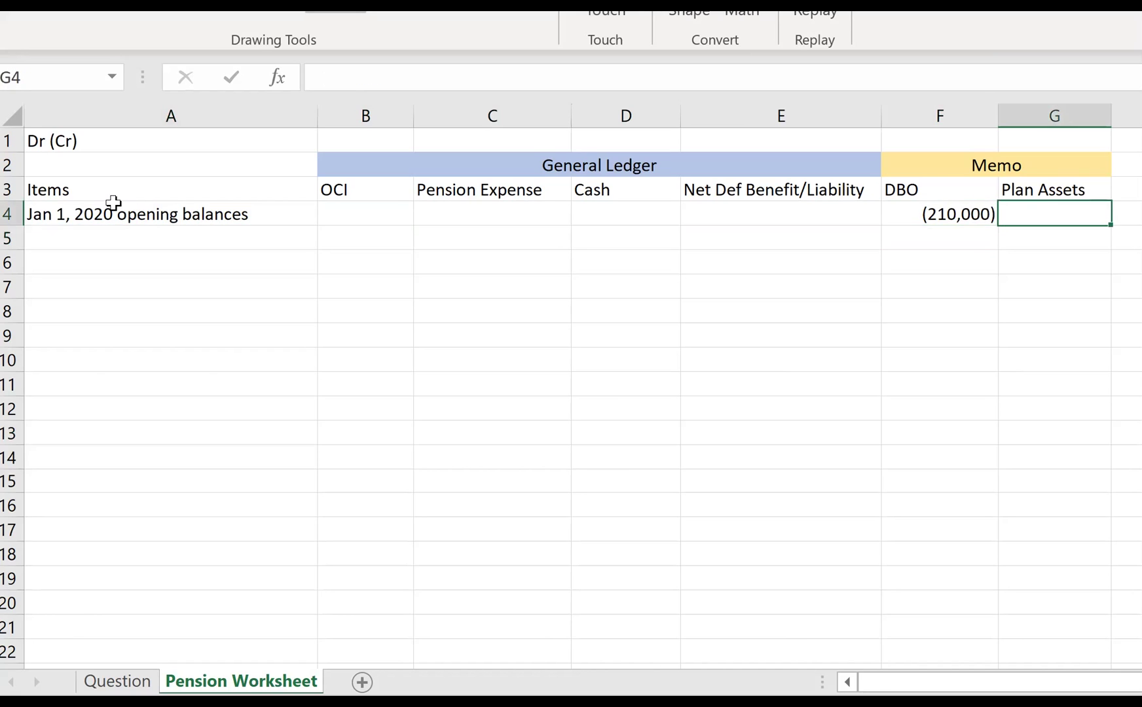
{"action": "type", "text": "200"}
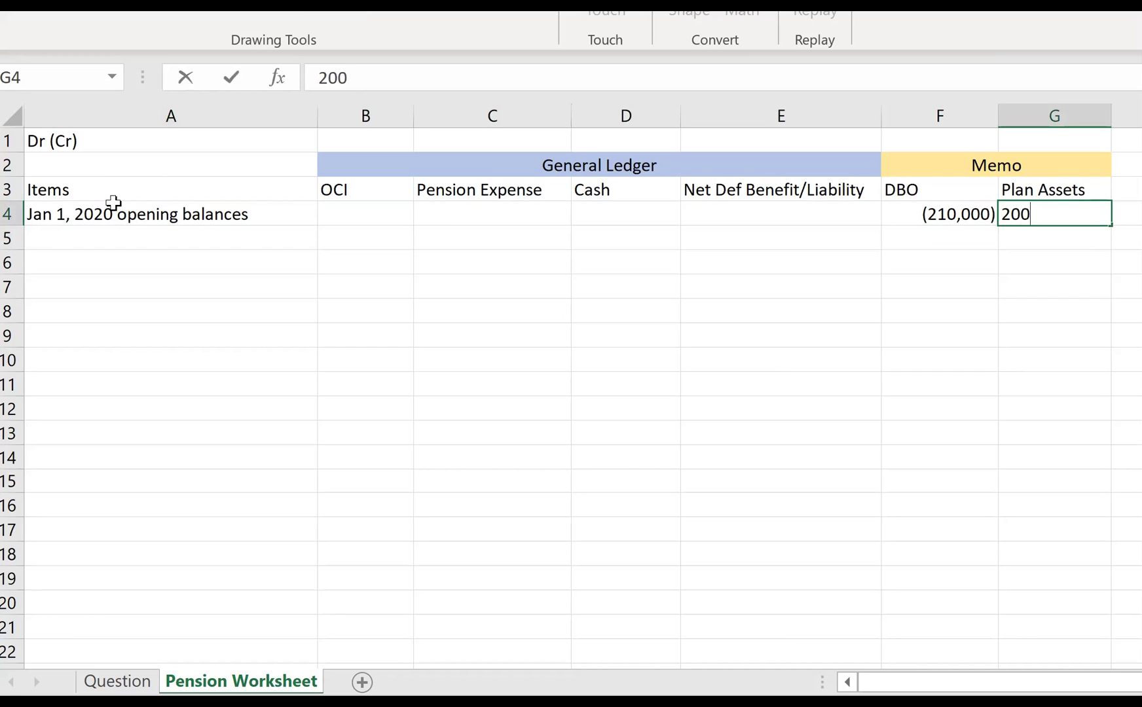
{"action": "type", "text": ",000"}
{"action": "key", "text": "Return"}
{"action": "key", "text": "Up"}
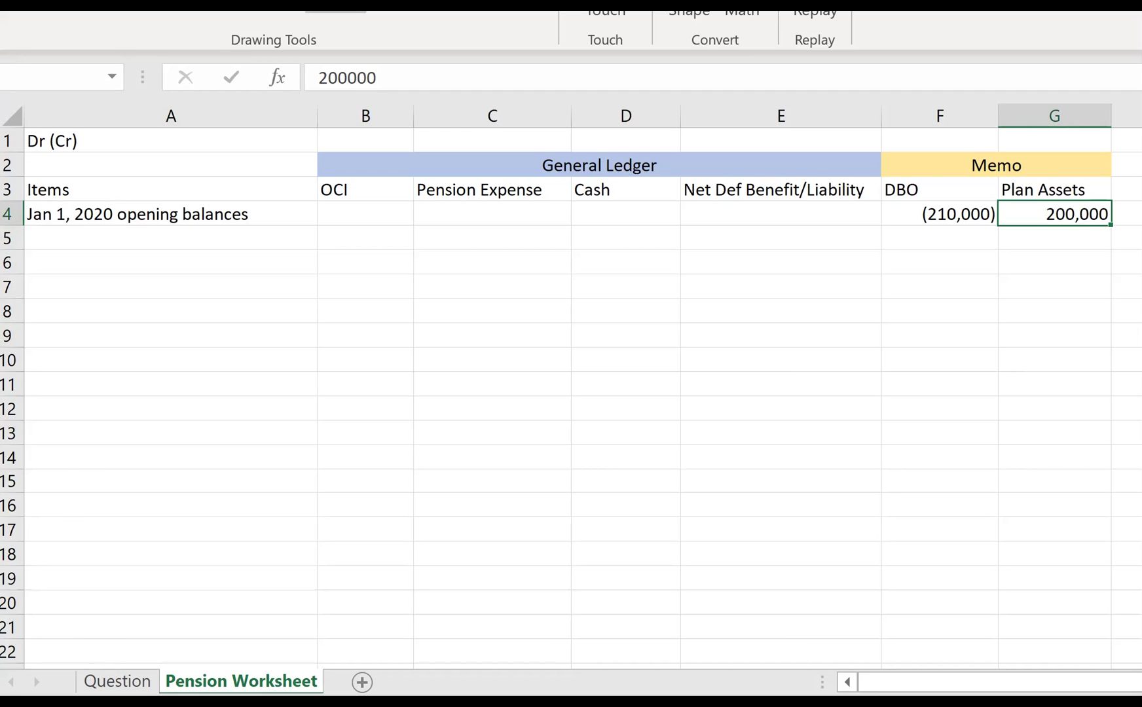
Enter -10000 as the opening net defined benefit liability in cell E4.
{"action": "left_click", "coordinate": [117, 682]}
{"action": "left_click", "coordinate": [946, 220]}
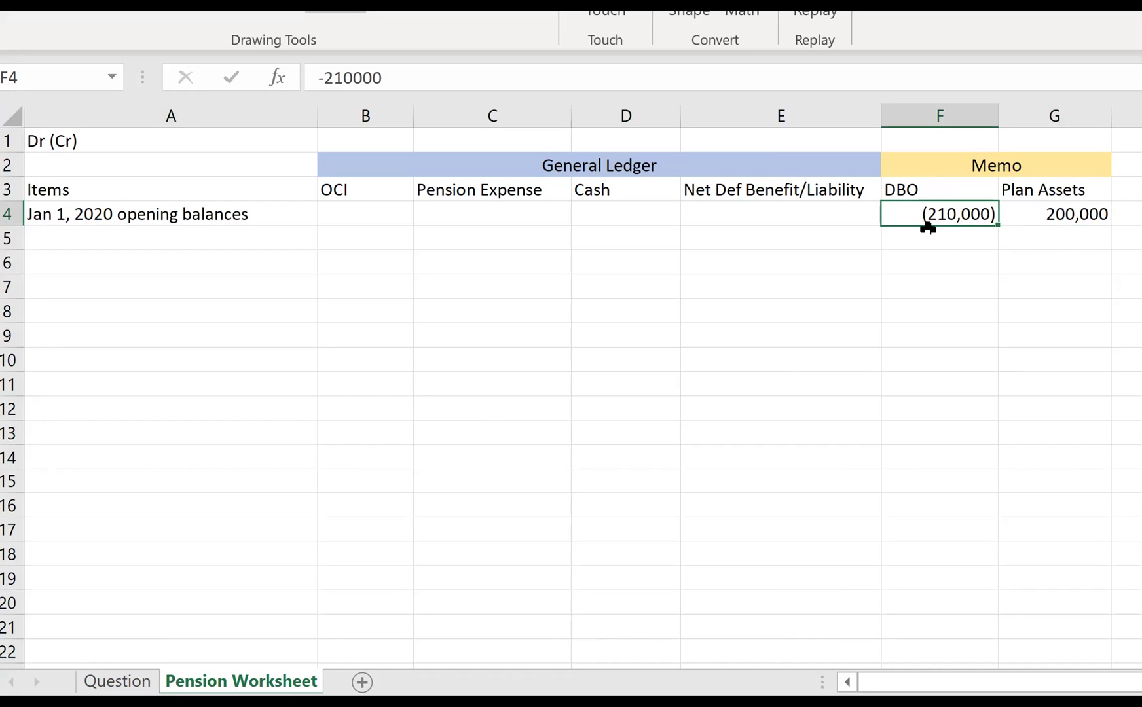
{"action": "left_click", "coordinate": [800, 209]}
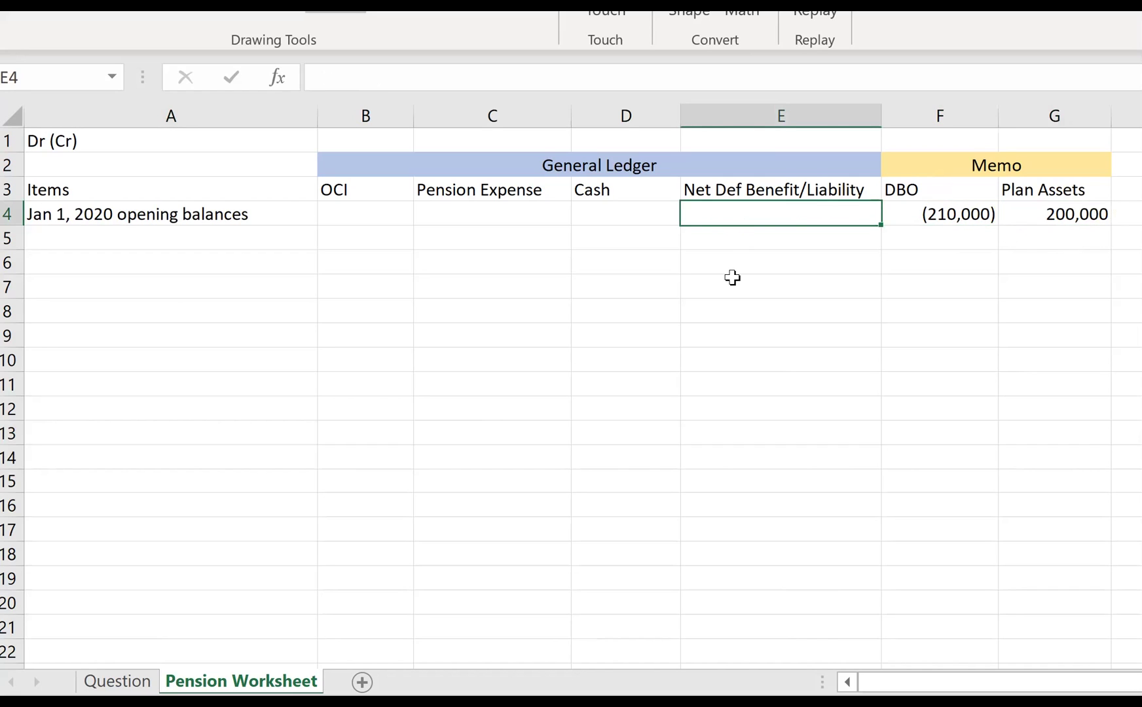
{"action": "type", "text": "-10000"}
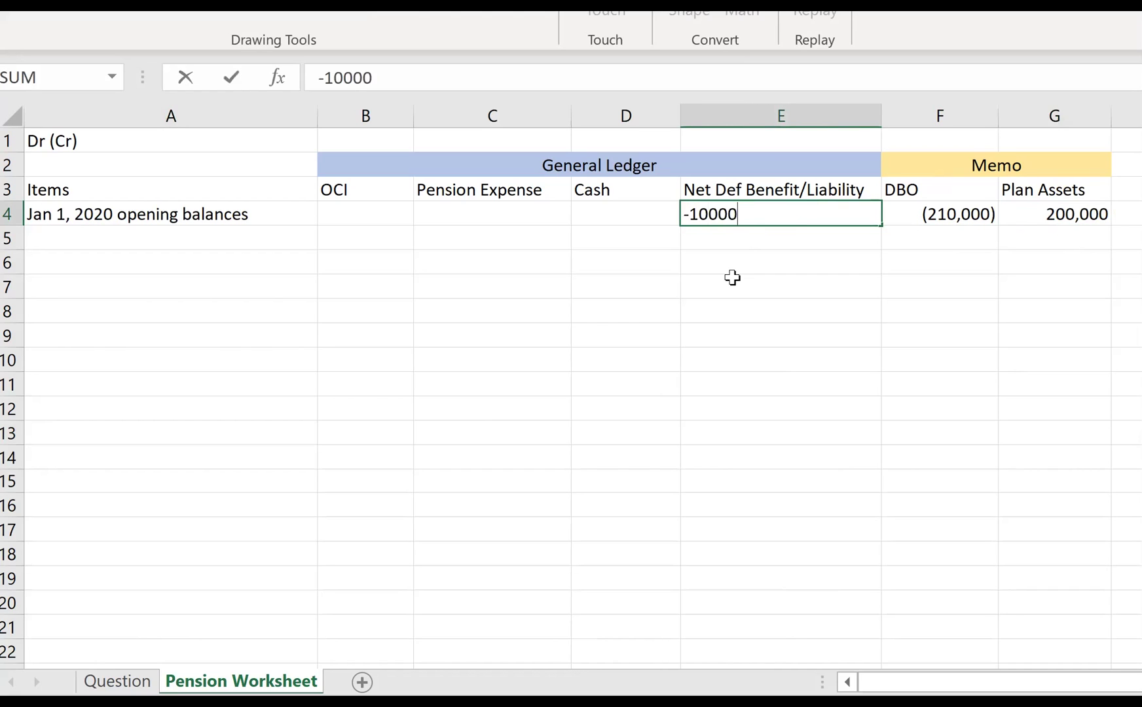
{"action": "key", "text": "Return"}
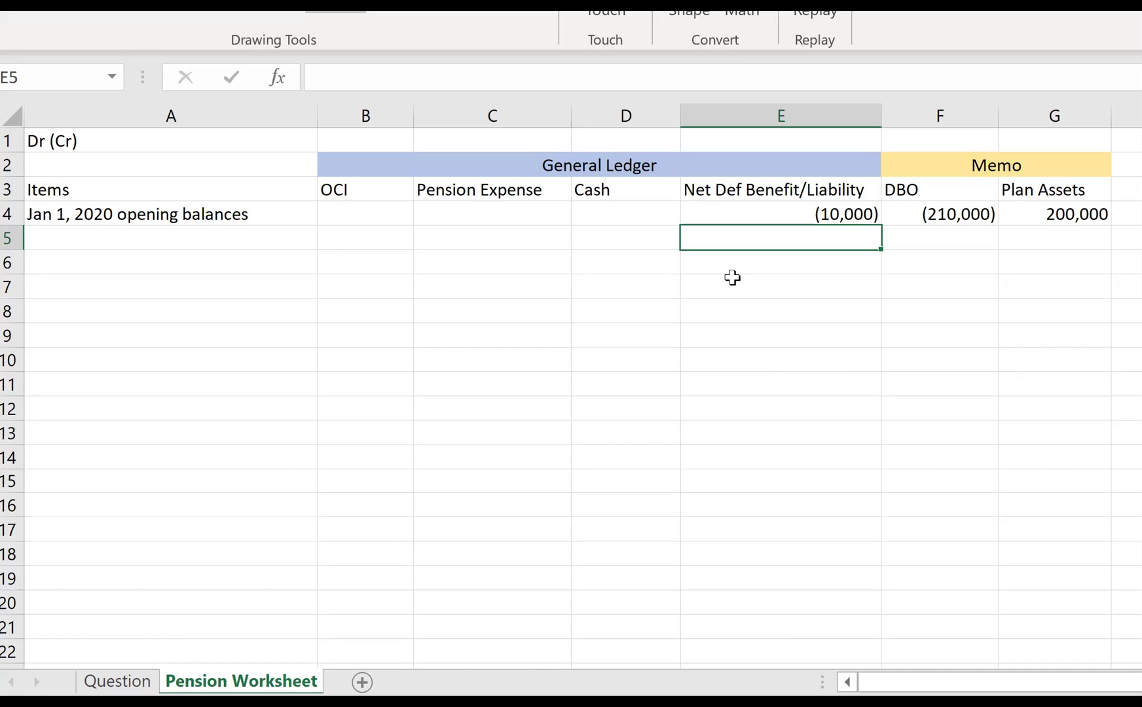
{"action": "left_click_drag", "start_coordinate": [961, 110], "coordinate": [1034, 134]}
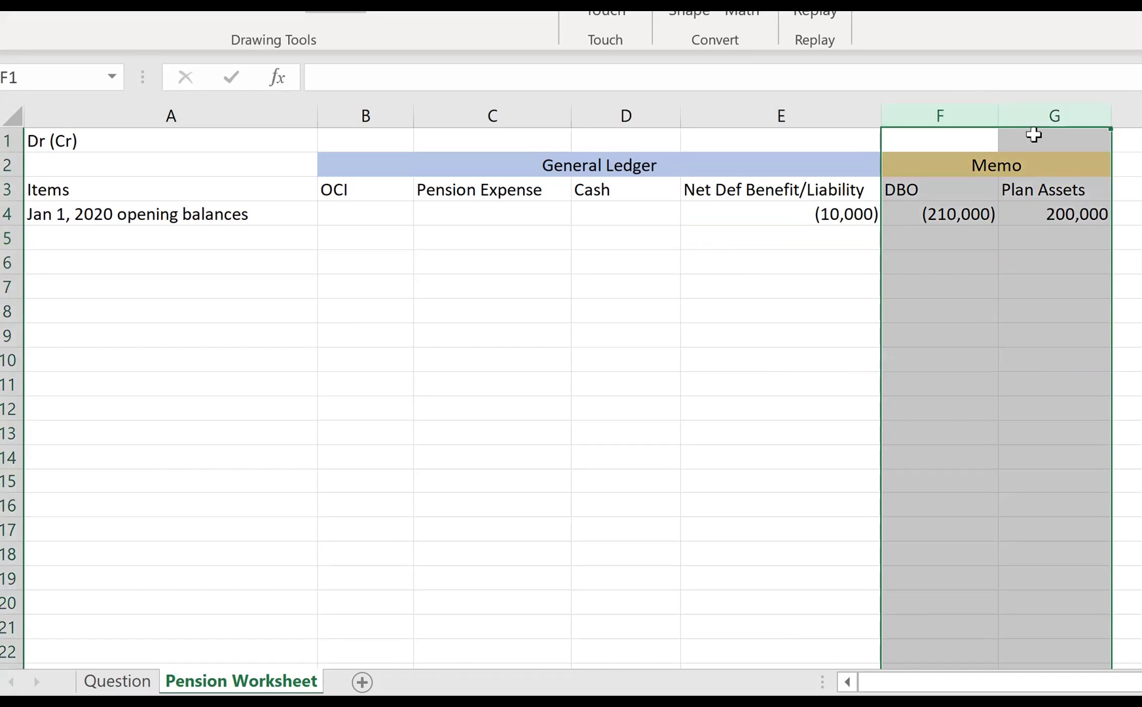
{"action": "left_click", "coordinate": [784, 212]}
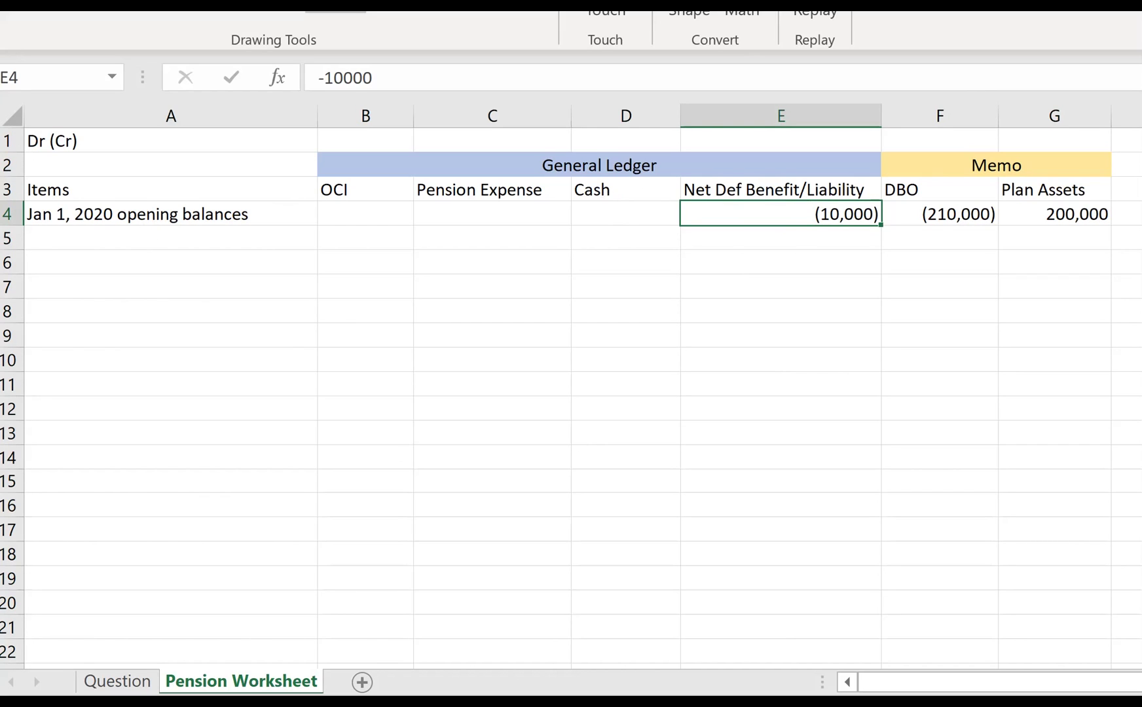
Draw green check marks beside the $210,000 and 200,000 opening balances on the Question sheet.
{"action": "left_click", "coordinate": [117, 681]}
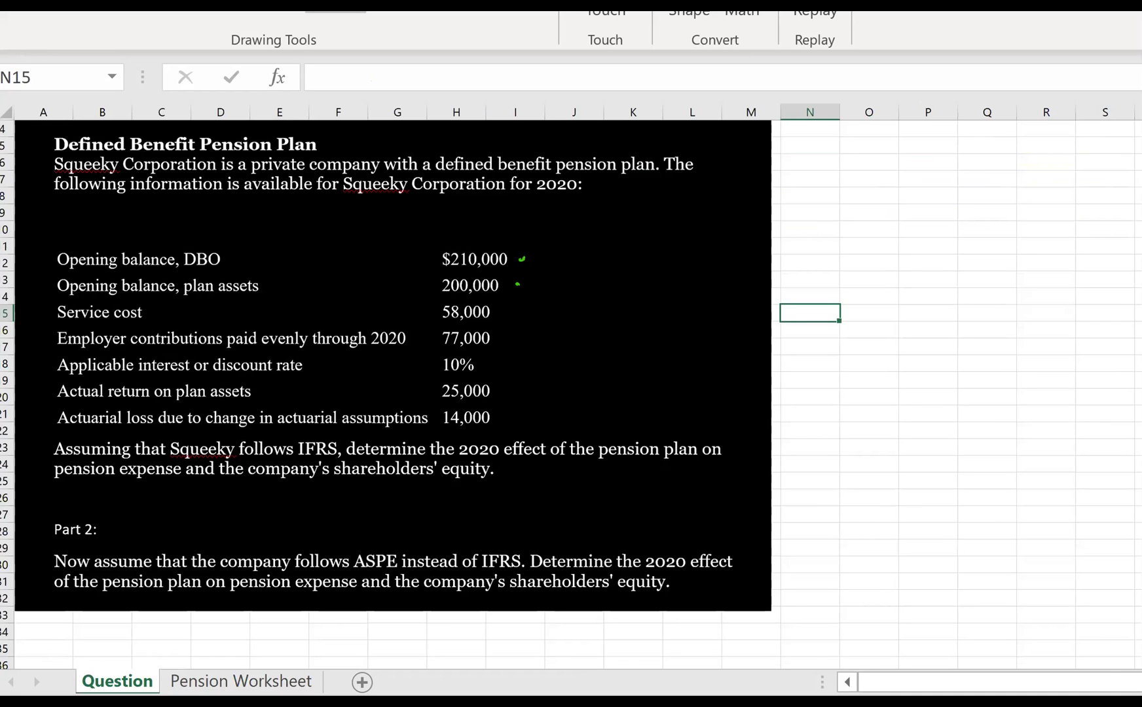
{"action": "left_click_drag", "start_coordinate": [519, 242], "coordinate": [541, 238]}
{"action": "left_click_drag", "start_coordinate": [517, 281], "coordinate": [565, 249]}
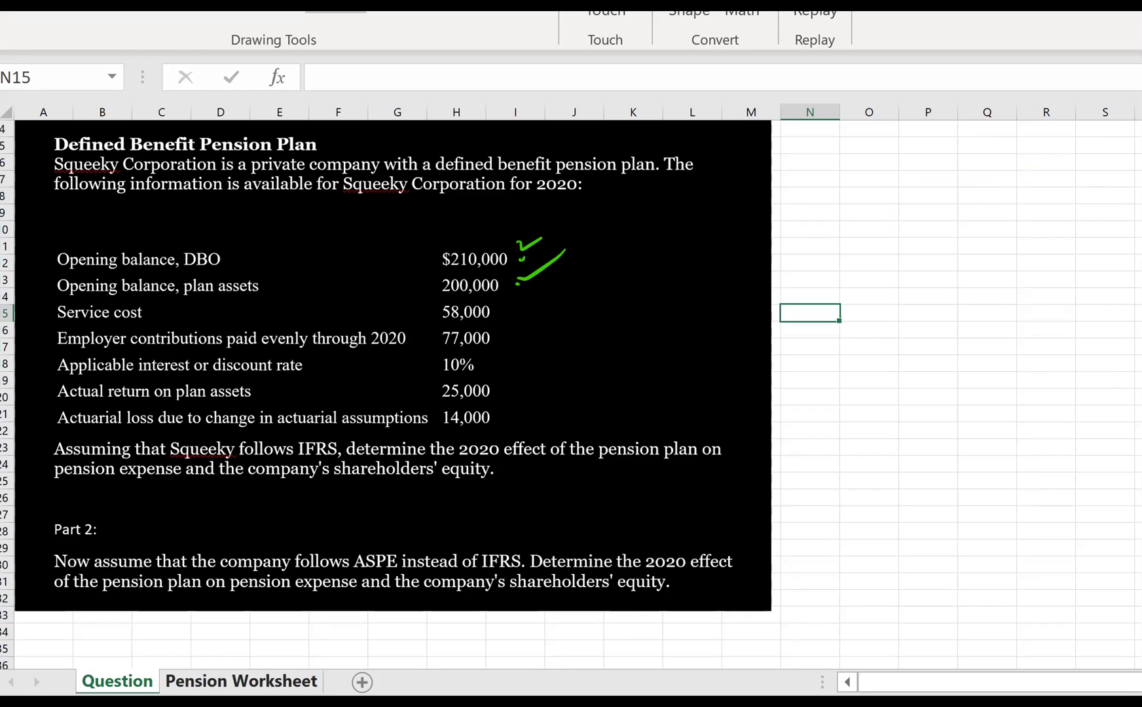
Add "Service cost" as the next item in cell A5 of the Pension Worksheet.
{"action": "left_click", "coordinate": [262, 681]}
{"action": "left_click", "coordinate": [293, 248]}
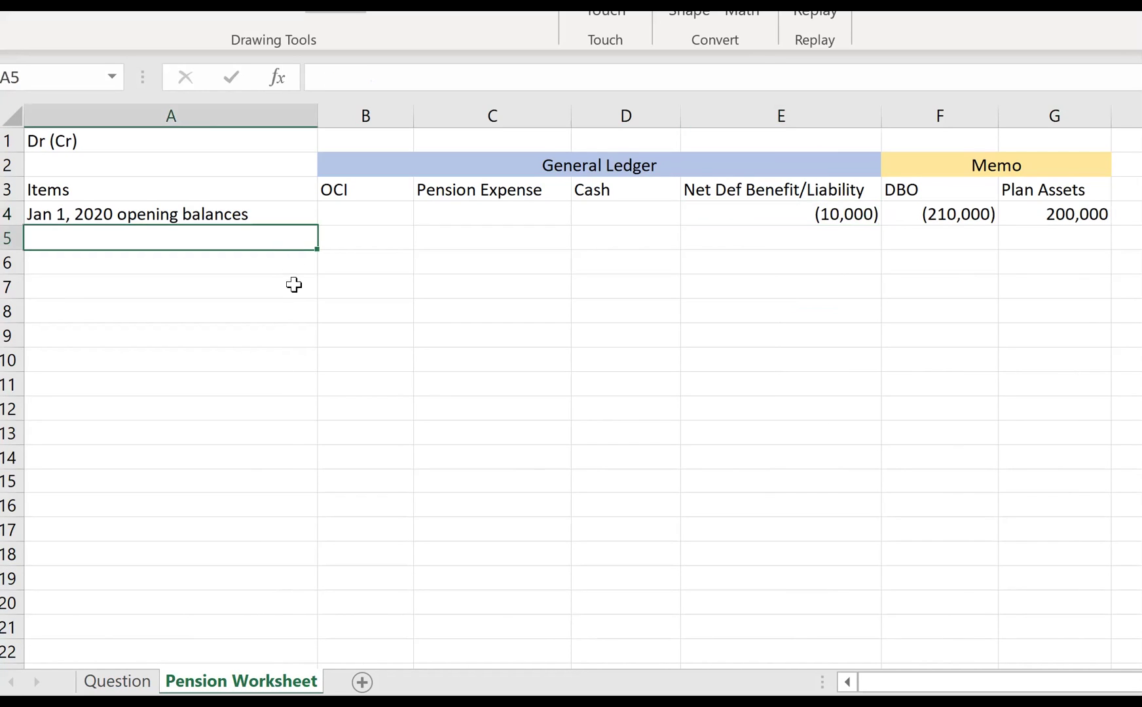
{"action": "type", "text": "Se"}
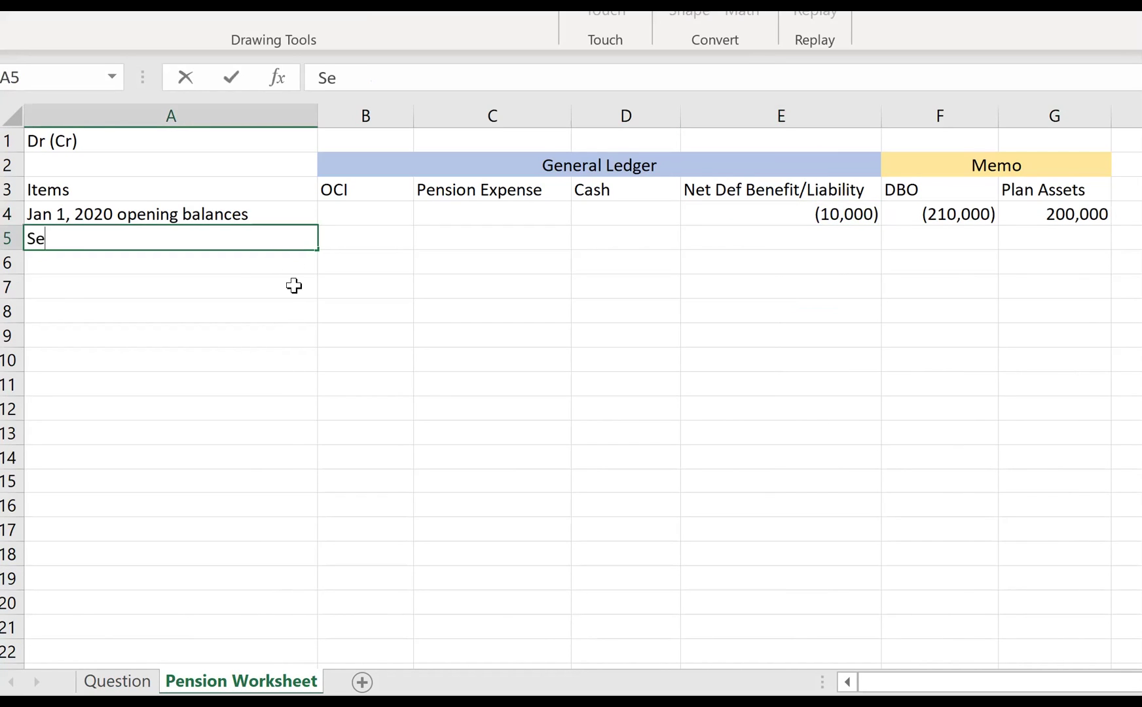
{"action": "type", "text": "rvice cost"}
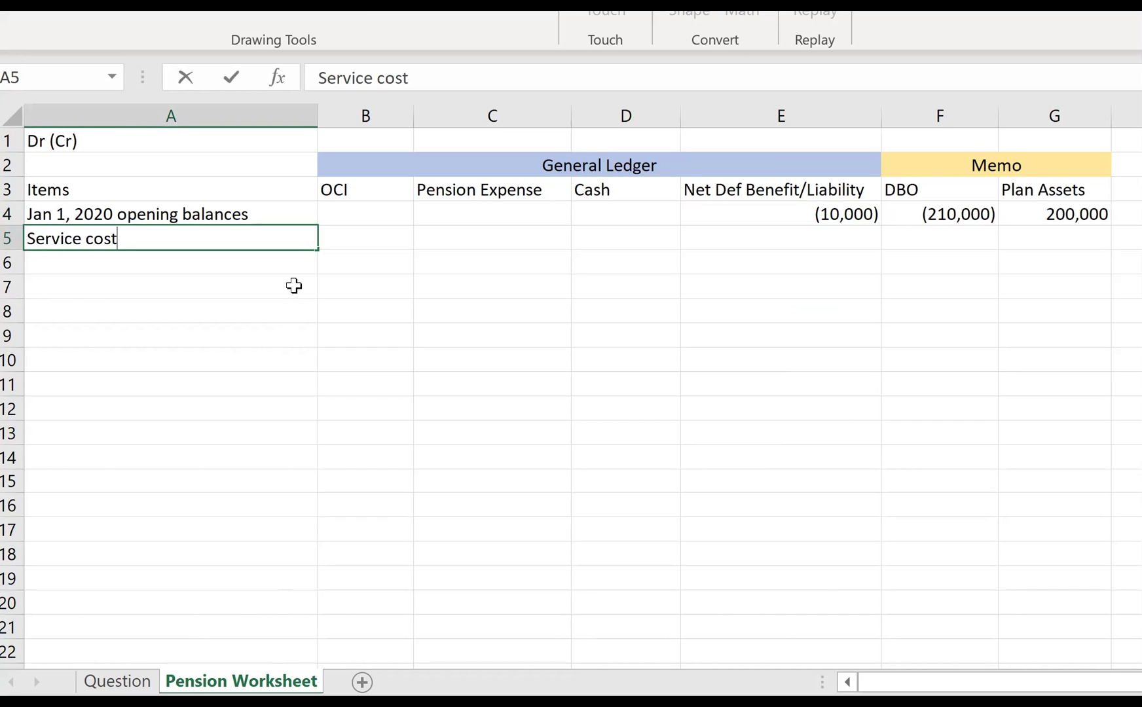
{"action": "key", "text": "Up"}
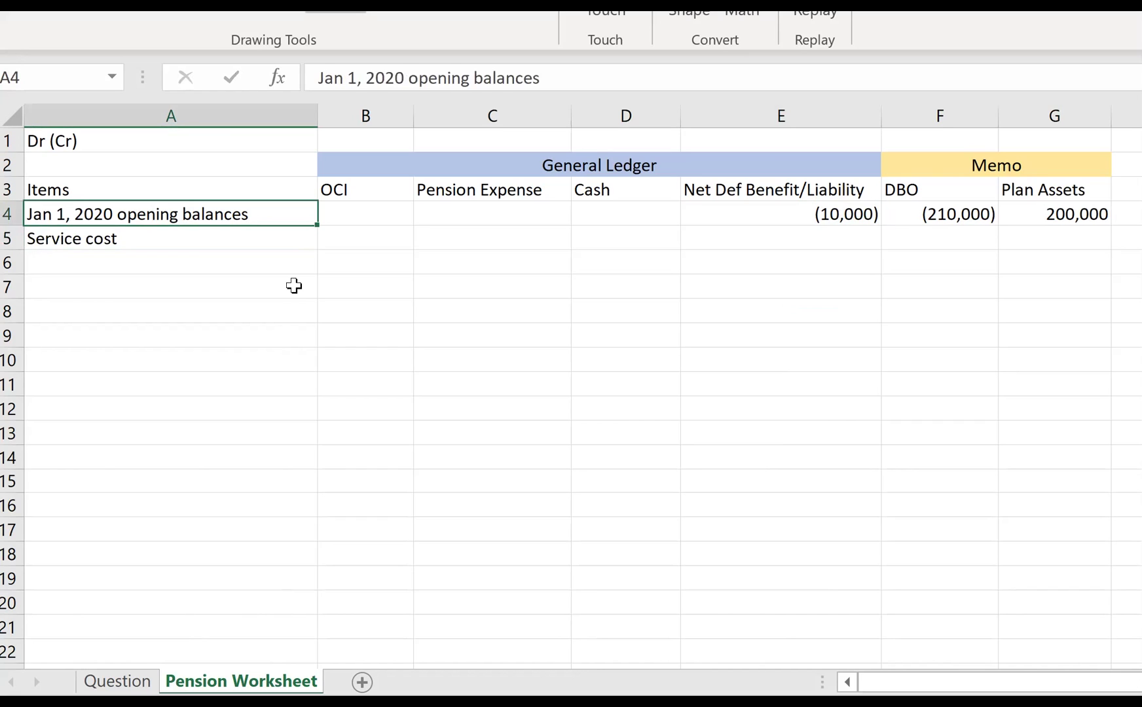
{"action": "key", "text": "Down"}
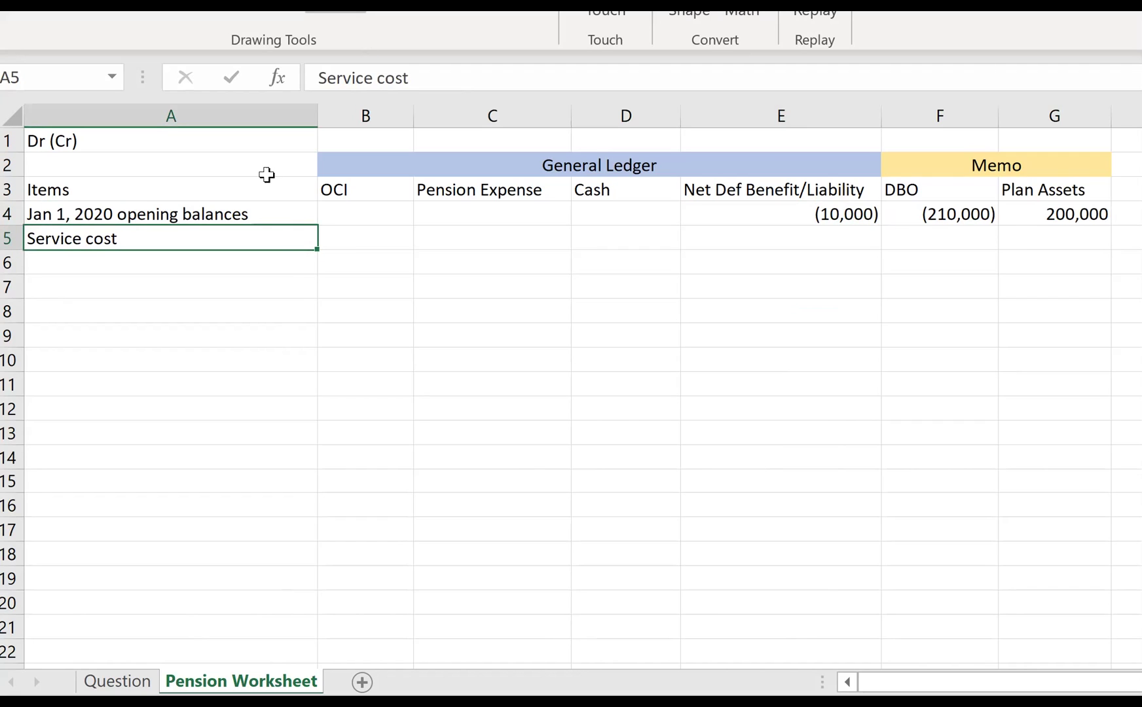
Record the service cost of 58000 as pension expense in cell C5.
{"action": "key", "text": "Right"}
{"action": "key", "text": "Right"}
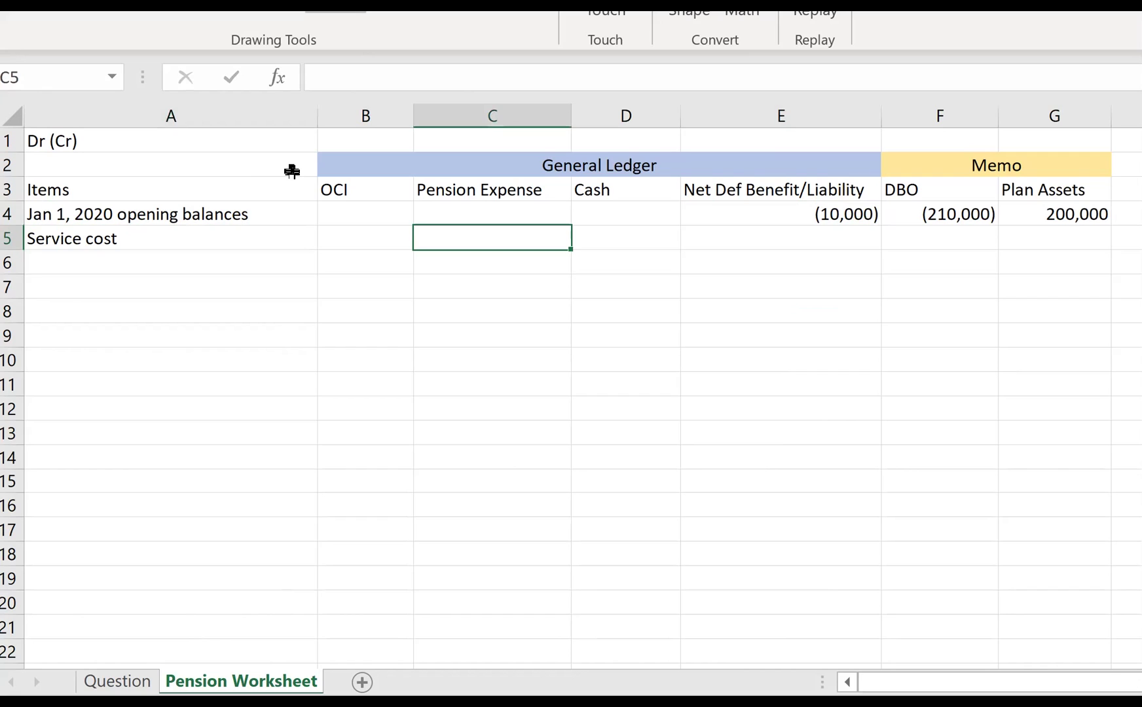
{"action": "type", "text": "58000"}
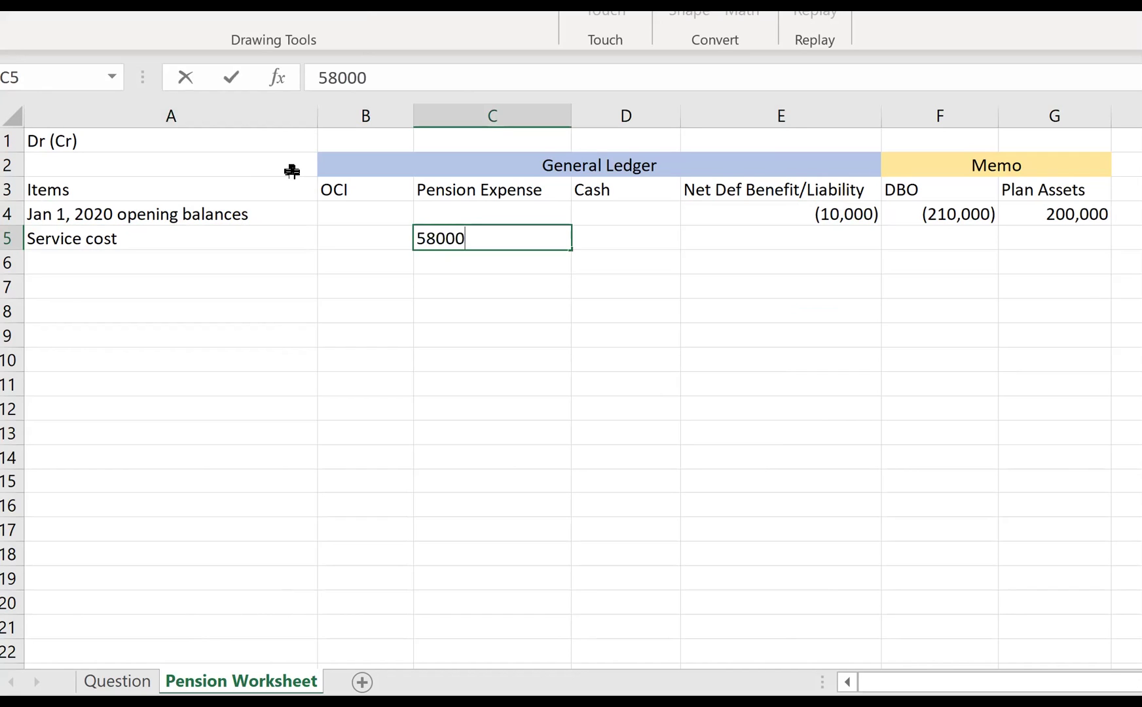
{"action": "key", "text": "Return"}
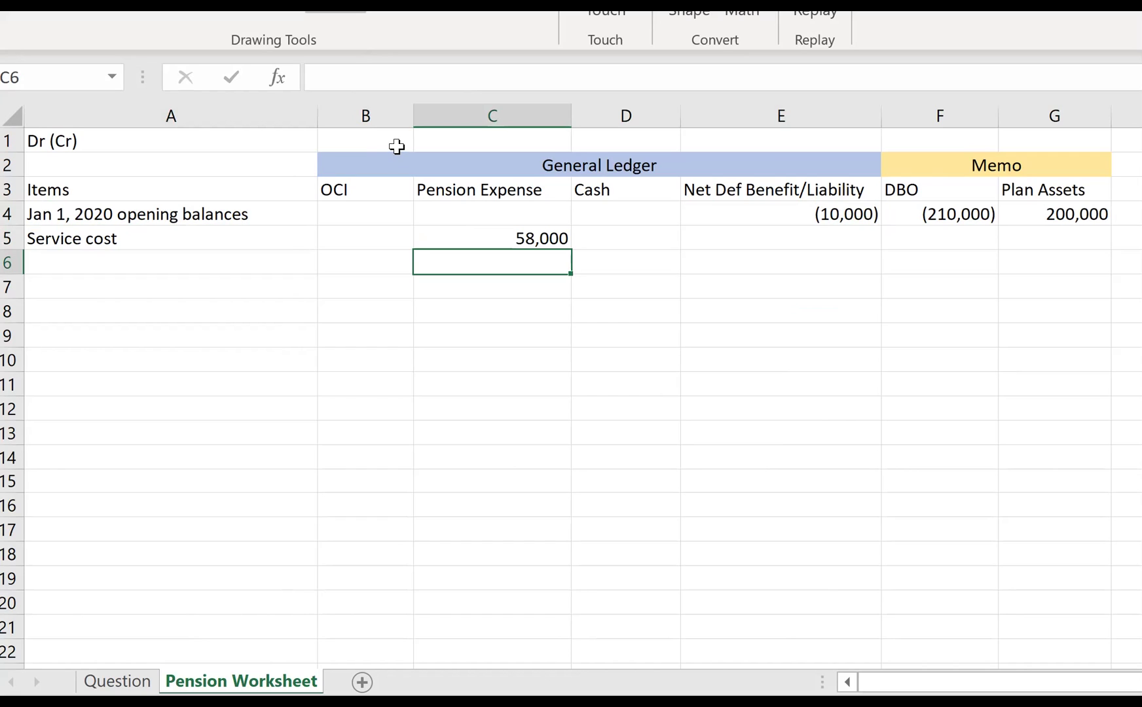
{"action": "key", "text": "Right"}
{"action": "key", "text": "Right"}
{"action": "key", "text": "Right"}
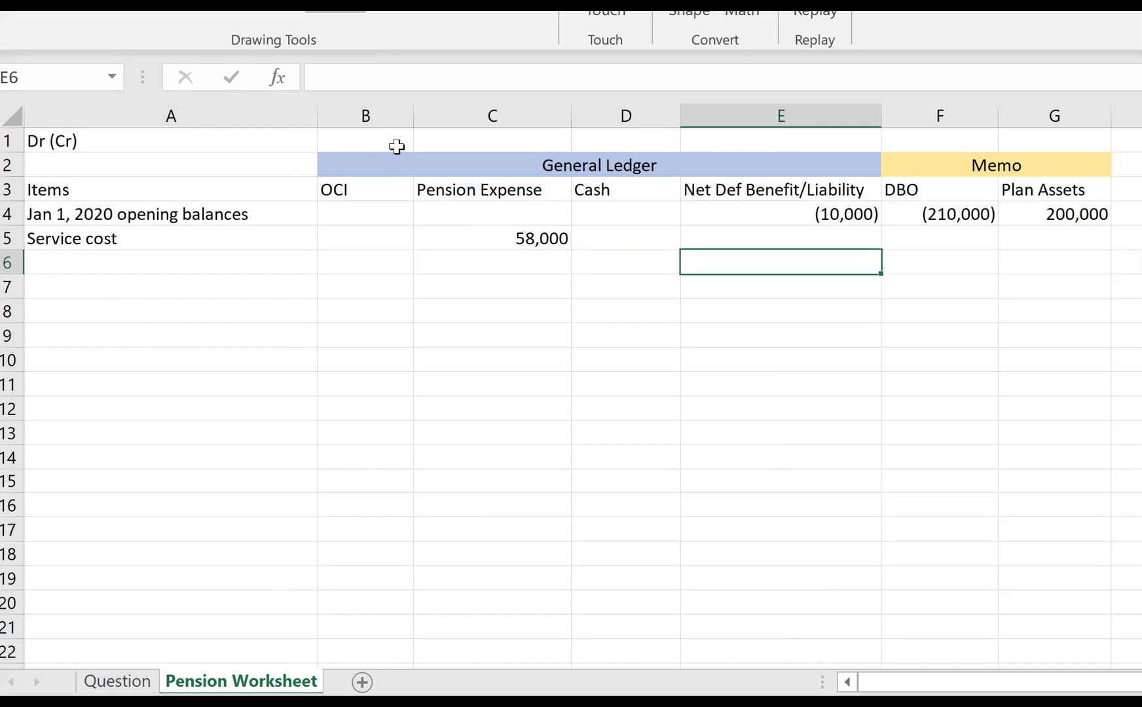
{"action": "type", "text": "-58000"}
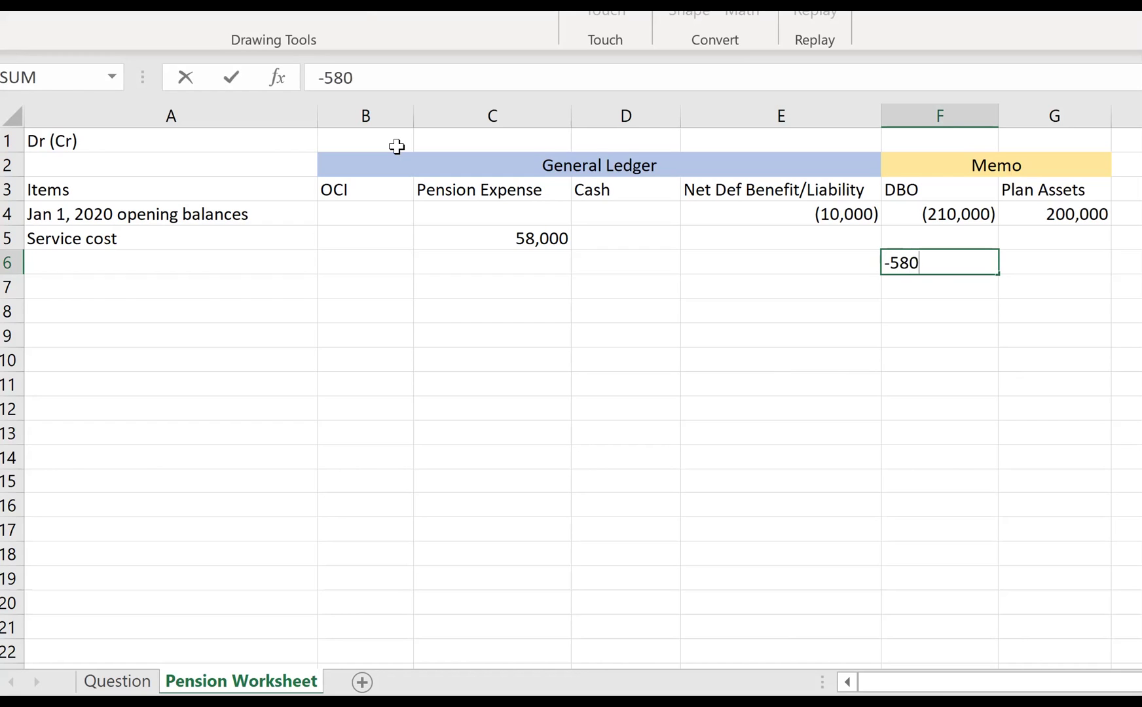
{"action": "key", "text": "BackSpace"}
{"action": "key", "text": "BackSpace"}
{"action": "key", "text": "BackSpace"}
{"action": "key", "text": "BackSpace"}
{"action": "key", "text": "BackSpace"}
{"action": "key", "text": "BackSpace"}
{"action": "key", "text": "Escape"}
Enter -58000 in the DBO column of the Service cost row, cell F5.
{"action": "key", "text": "Up"}
{"action": "type", "text": "-58000"}
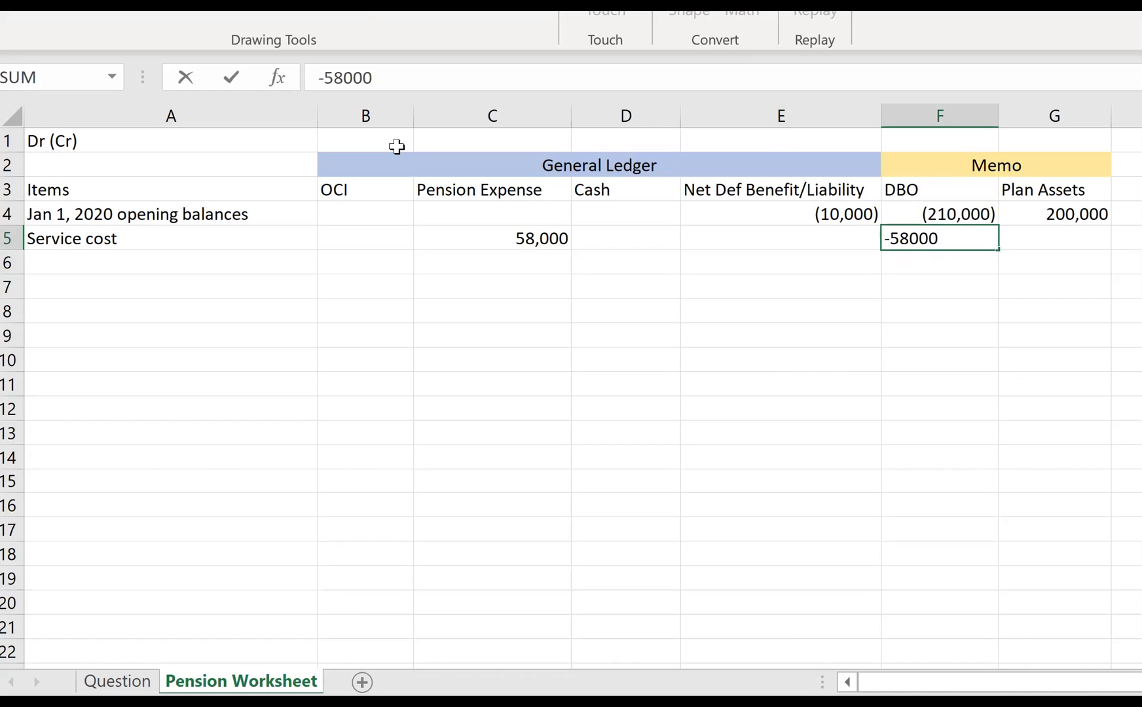
{"action": "key", "text": "Return"}
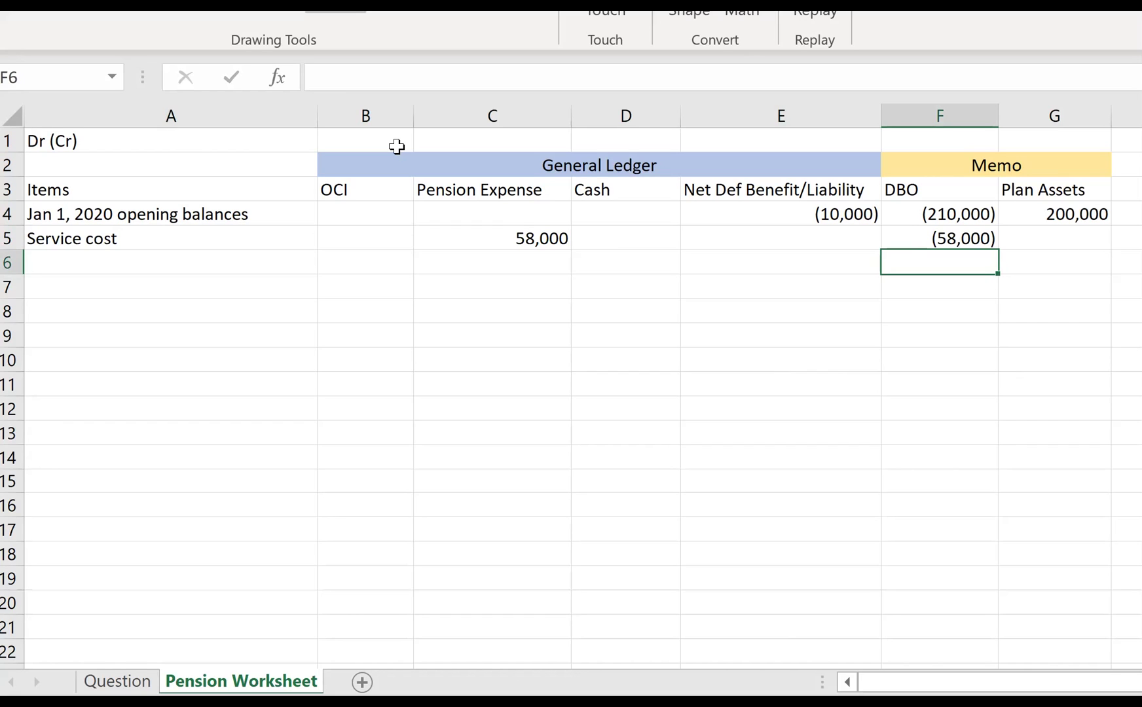
{"action": "key", "text": "Up"}
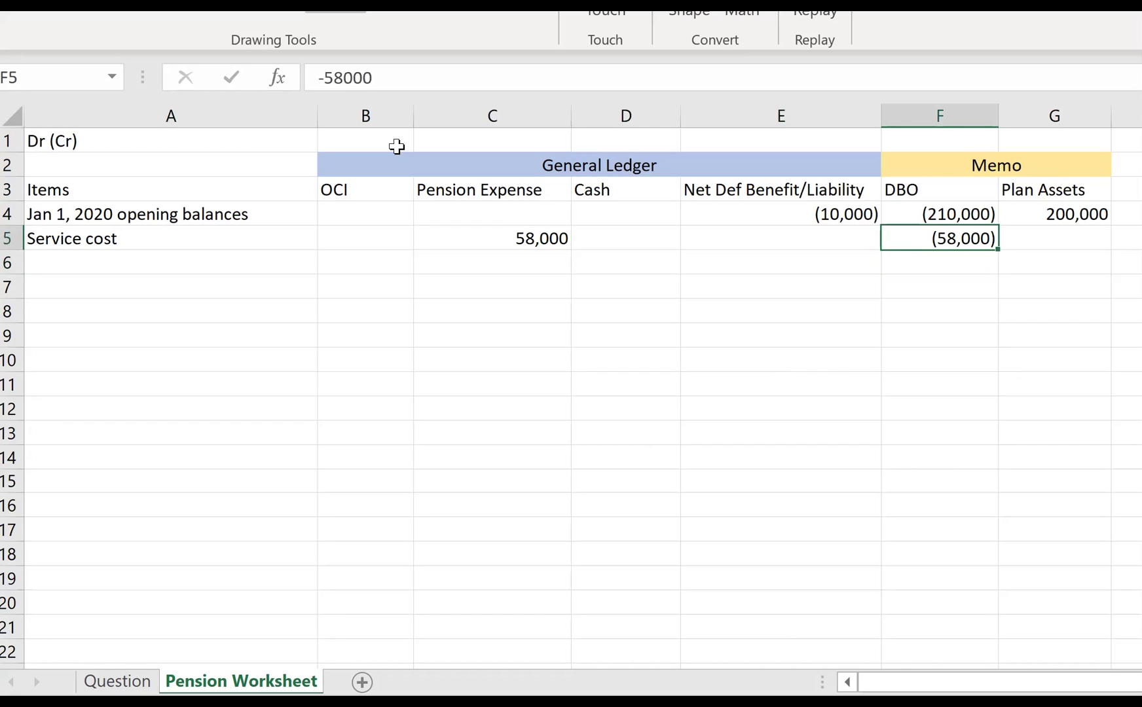
{"action": "key", "text": "Left"}
{"action": "key", "text": "Left"}
{"action": "key", "text": "Left"}
{"action": "key", "text": "Left"}
{"action": "key", "text": "Left"}
{"action": "key", "text": "Right"}
{"action": "key", "text": "Right"}
{"action": "key", "text": "Right"}
{"action": "key", "text": "Right"}
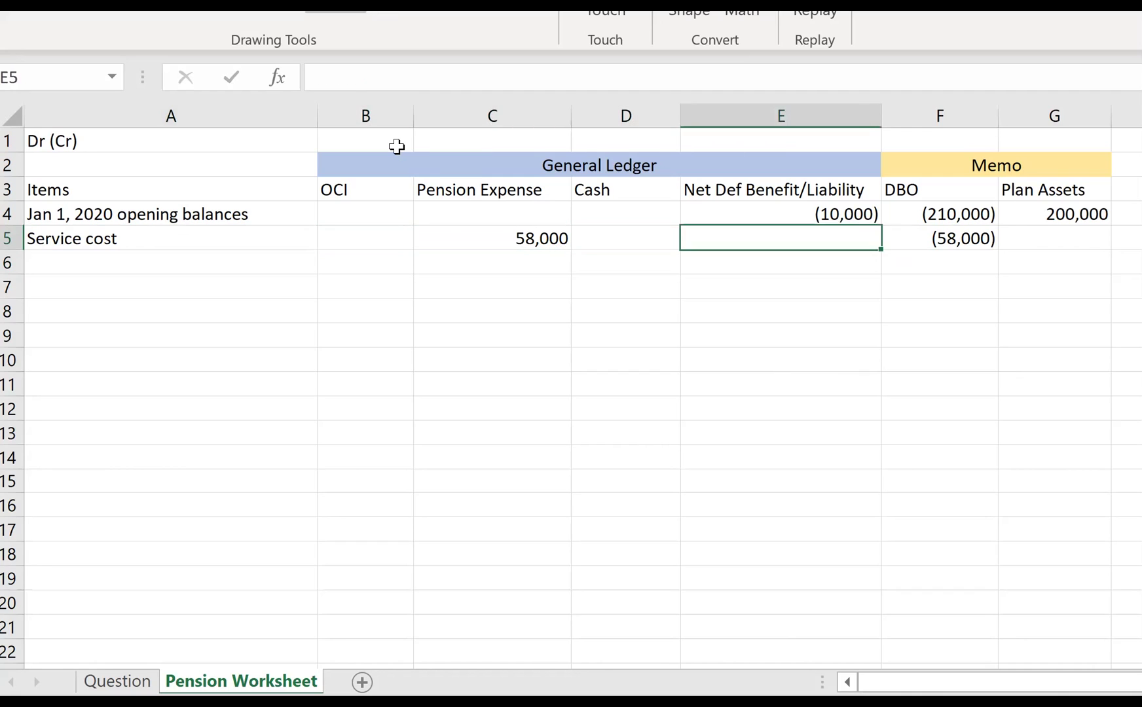
{"action": "key", "text": "Right"}
{"action": "key", "text": "Left"}
{"action": "key", "text": "Left"}
{"action": "key", "text": "Left"}
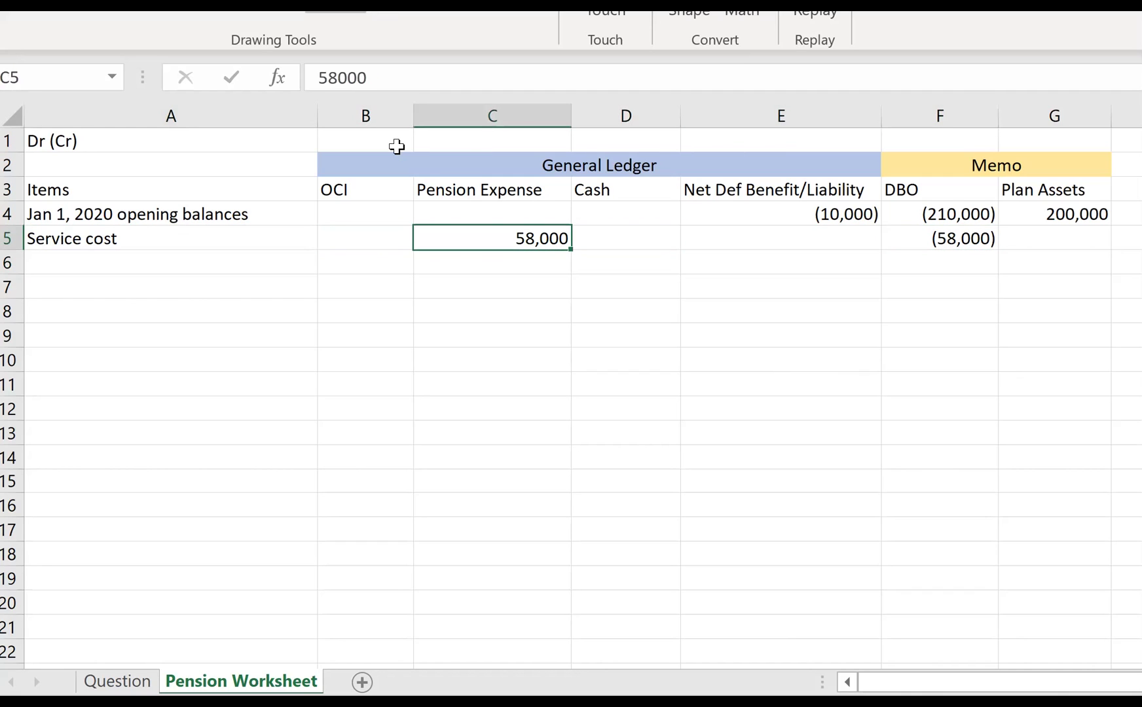
Review the service cost amount in the DBO column and the two memo columns.
{"action": "key", "text": "Right"}
{"action": "key", "text": "Right"}
{"action": "key", "text": "Right"}
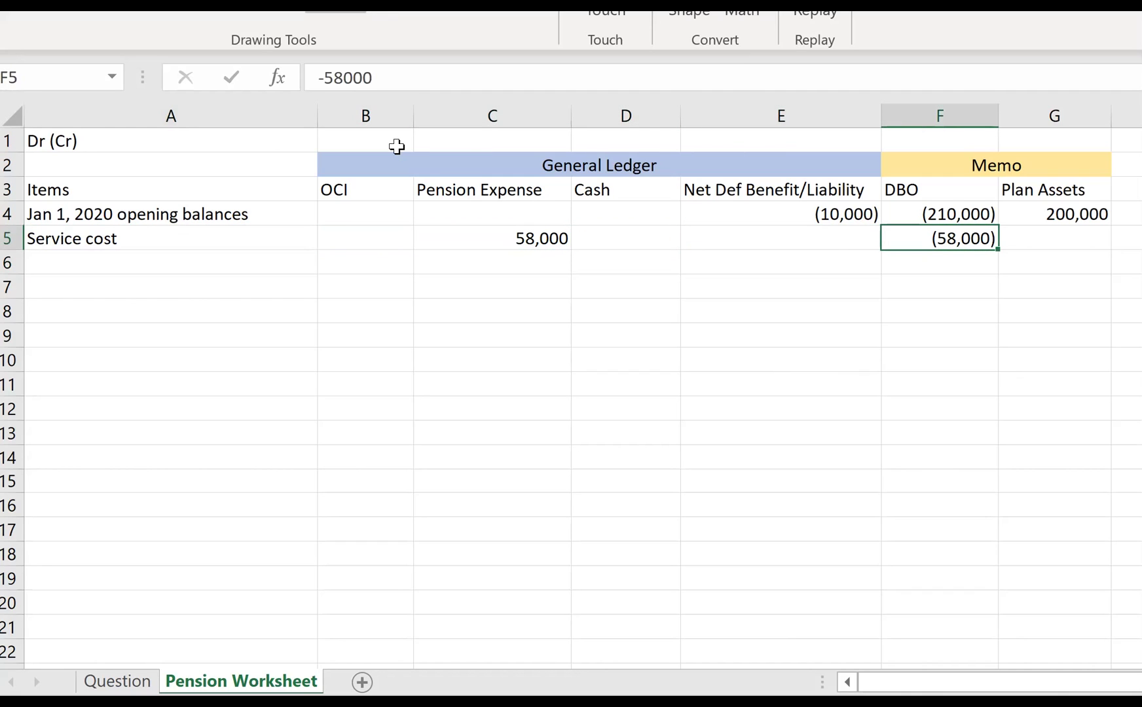
{"action": "left_click_drag", "start_coordinate": [927, 109], "coordinate": [1063, 120]}
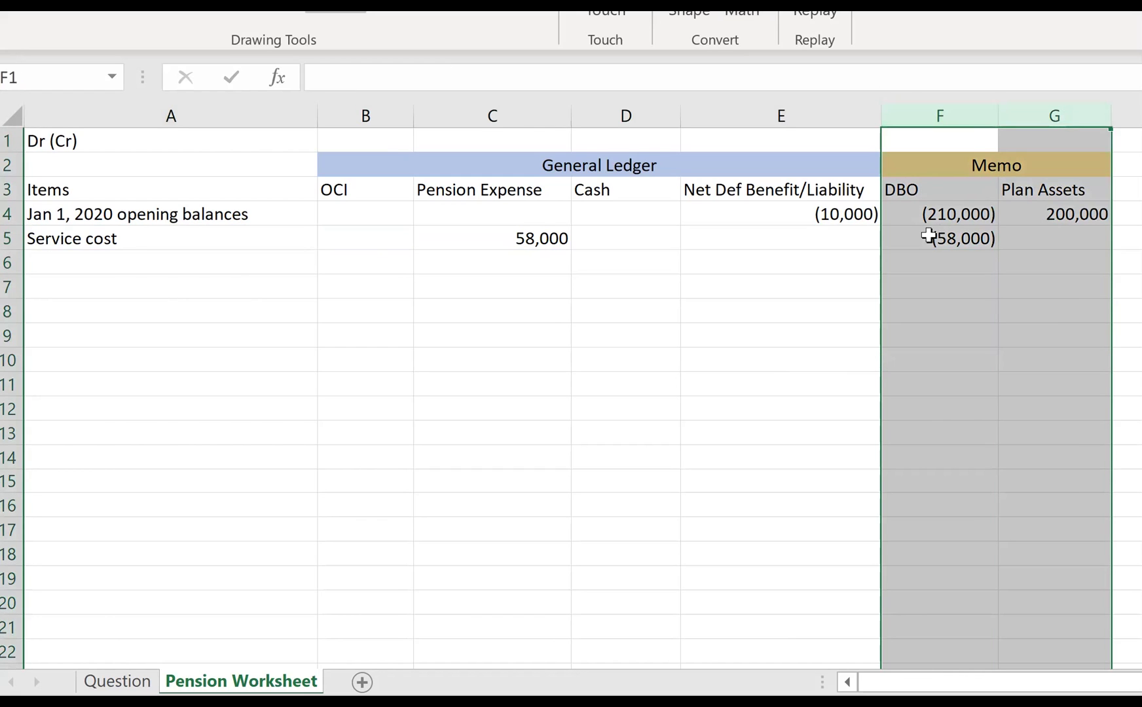
{"action": "left_click", "coordinate": [920, 238]}
On the Question sheet, check off the 58,000 service cost, circle "paid evenly through 2020" and mark it with stars.
{"action": "left_click", "coordinate": [70, 267]}
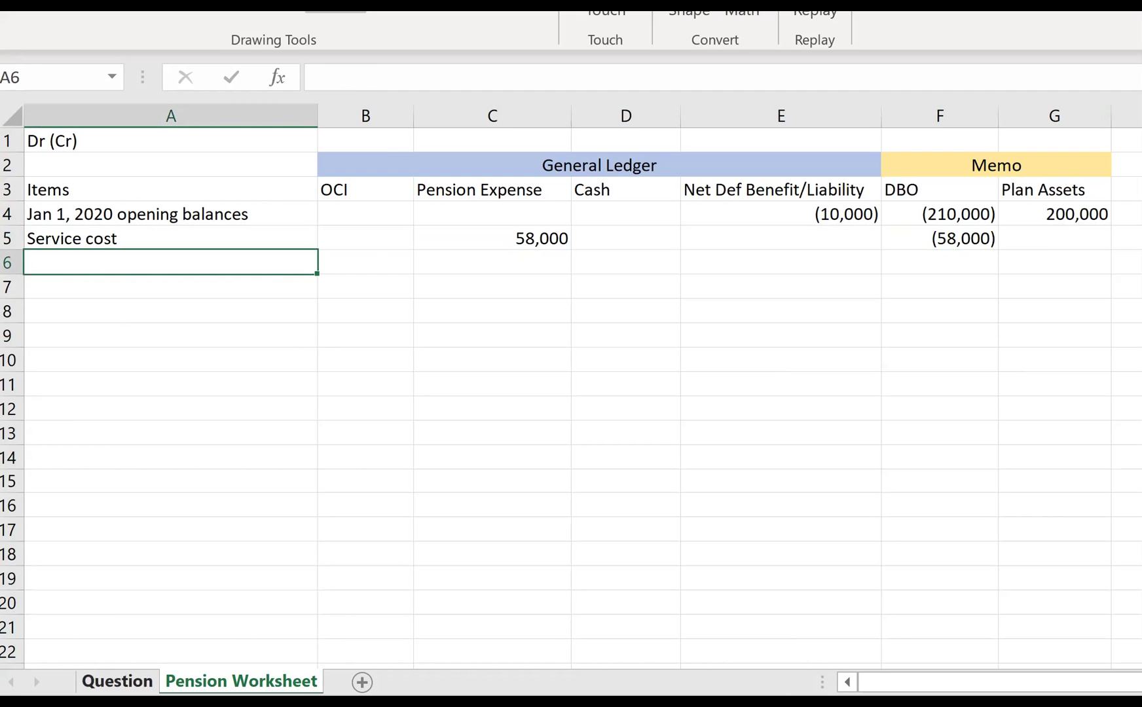
{"action": "left_click", "coordinate": [118, 681]}
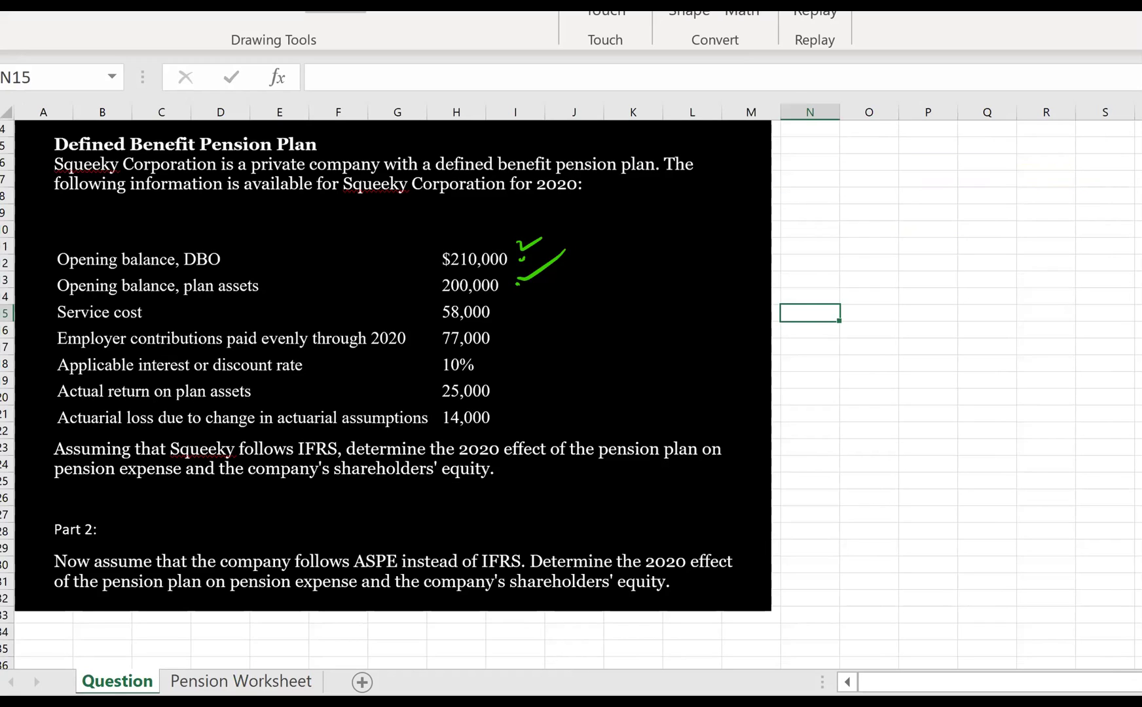
{"action": "left_click_drag", "start_coordinate": [499, 310], "coordinate": [549, 287]}
{"action": "mouse_move", "coordinate": [228, 350]}
{"action": "left_mouse_down"}
{"action": "mouse_move", "coordinate": [416, 346]}
{"action": "mouse_move", "coordinate": [374, 321]}
{"action": "mouse_move", "coordinate": [255, 319]}
{"action": "mouse_move", "coordinate": [224, 345]}
{"action": "left_mouse_up"}
{"action": "mouse_move", "coordinate": [365, 305]}
{"action": "left_mouse_down"}
{"action": "mouse_move", "coordinate": [386, 294]}
{"action": "mouse_move", "coordinate": [374, 313]}
{"action": "mouse_move", "coordinate": [406, 312]}
{"action": "mouse_move", "coordinate": [417, 292]}
{"action": "left_mouse_up"}
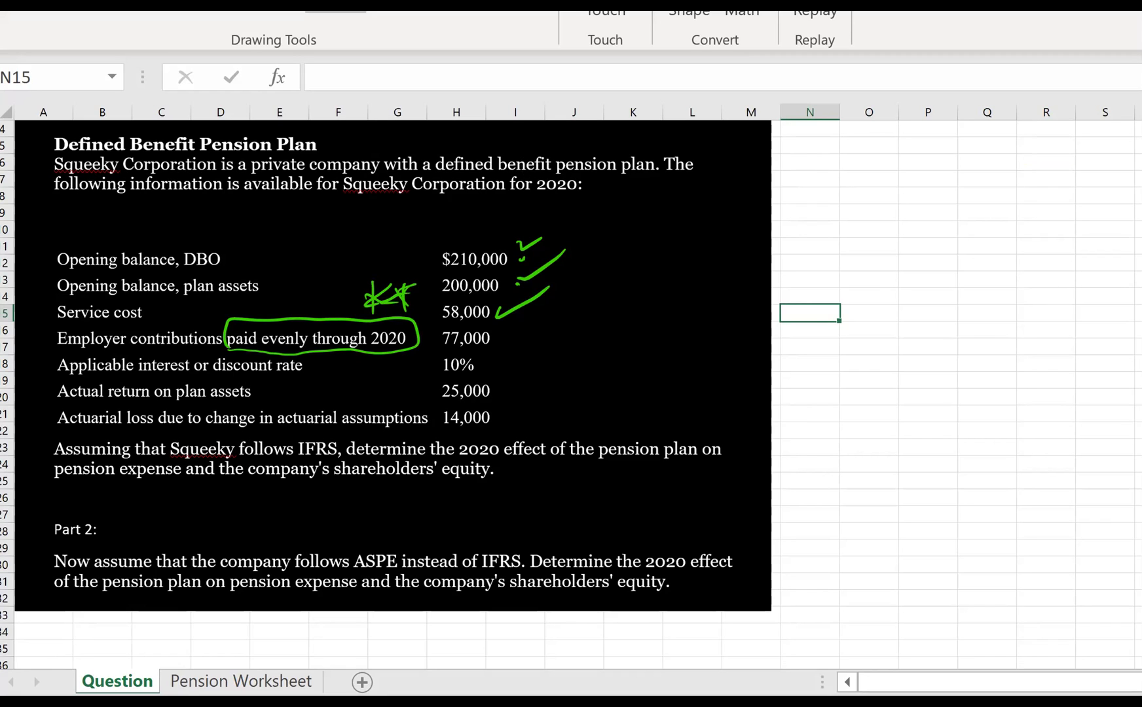
Add "Employer contributions" as the next item in cell A6 of the Pension Worksheet.
{"action": "left_click", "coordinate": [243, 682]}
{"action": "type", "text": "Empllo"}
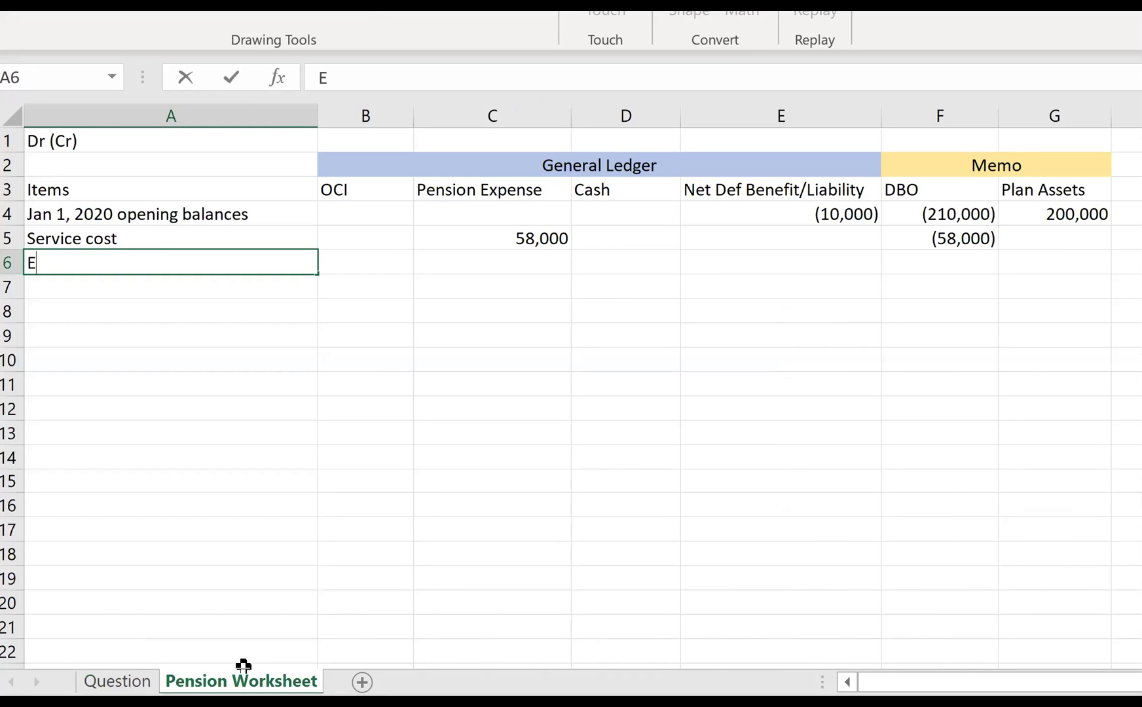
{"action": "key", "text": "BackSpace"}
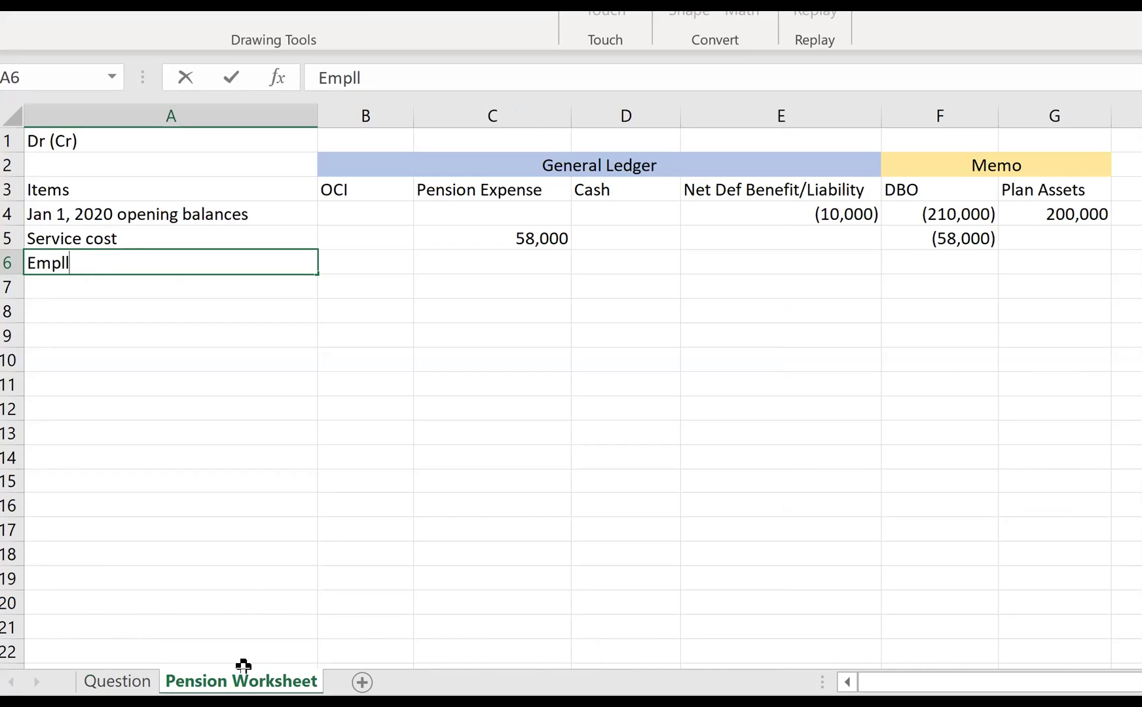
{"action": "key", "text": "BackSpace"}
{"action": "type", "text": "oyer contributions"}
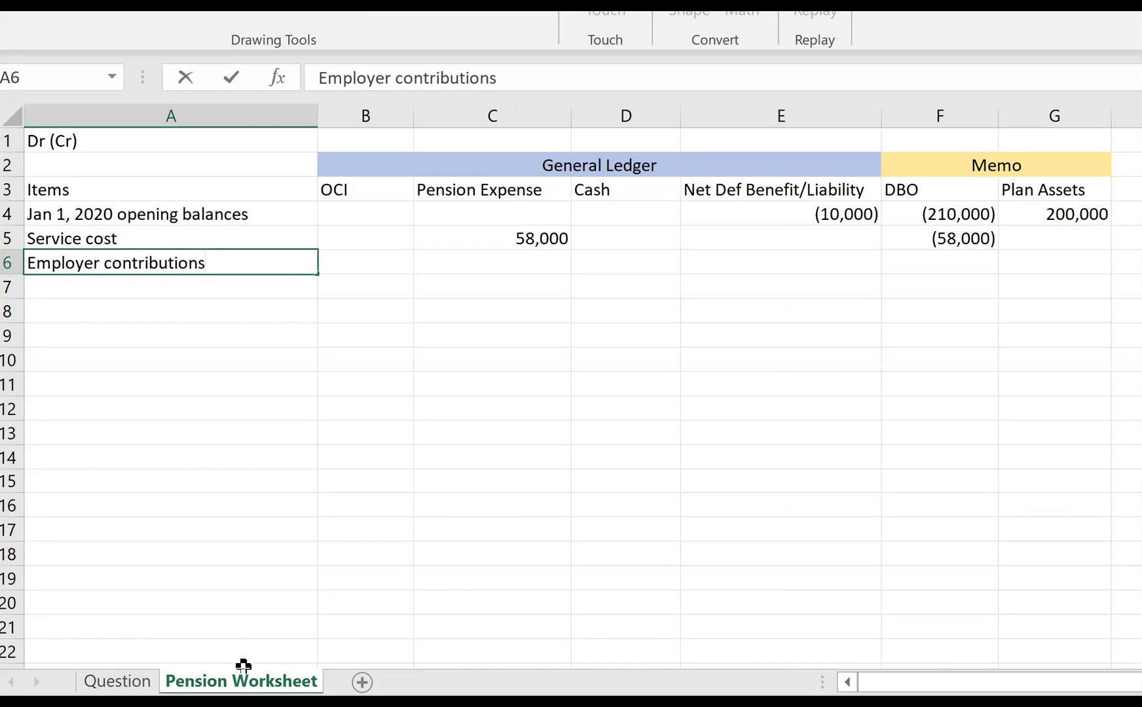
{"action": "key", "text": "Return"}
Record -77000 in the Cash column of the Employer contributions row, cell D6.
{"action": "key", "text": "Up"}
{"action": "key", "text": "Right"}
{"action": "key", "text": "Right"}
{"action": "key", "text": "Right"}
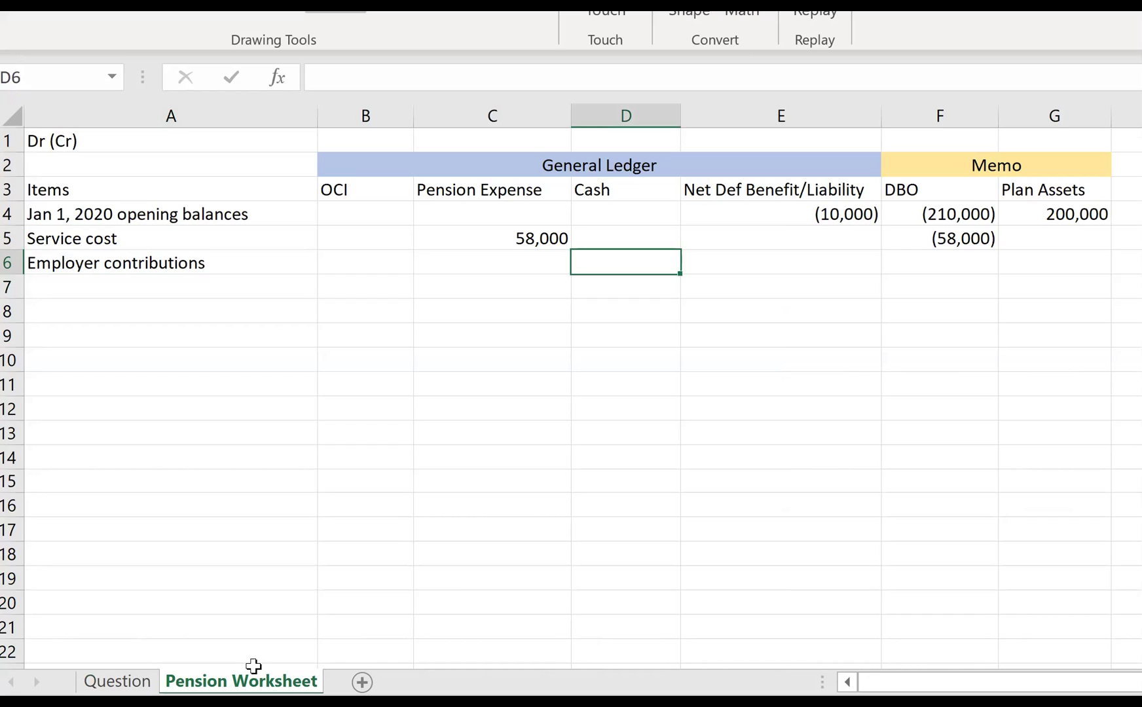
{"action": "type", "text": "-70000"}
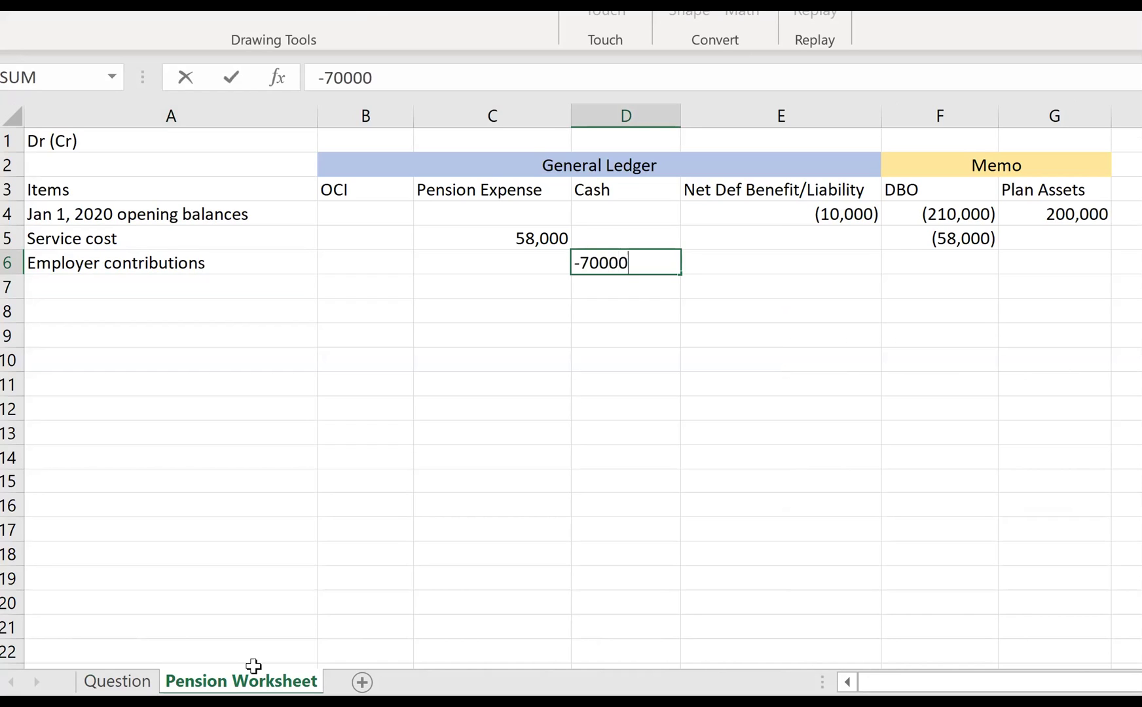
{"action": "key", "text": "Return"}
{"action": "key", "text": "Up"}
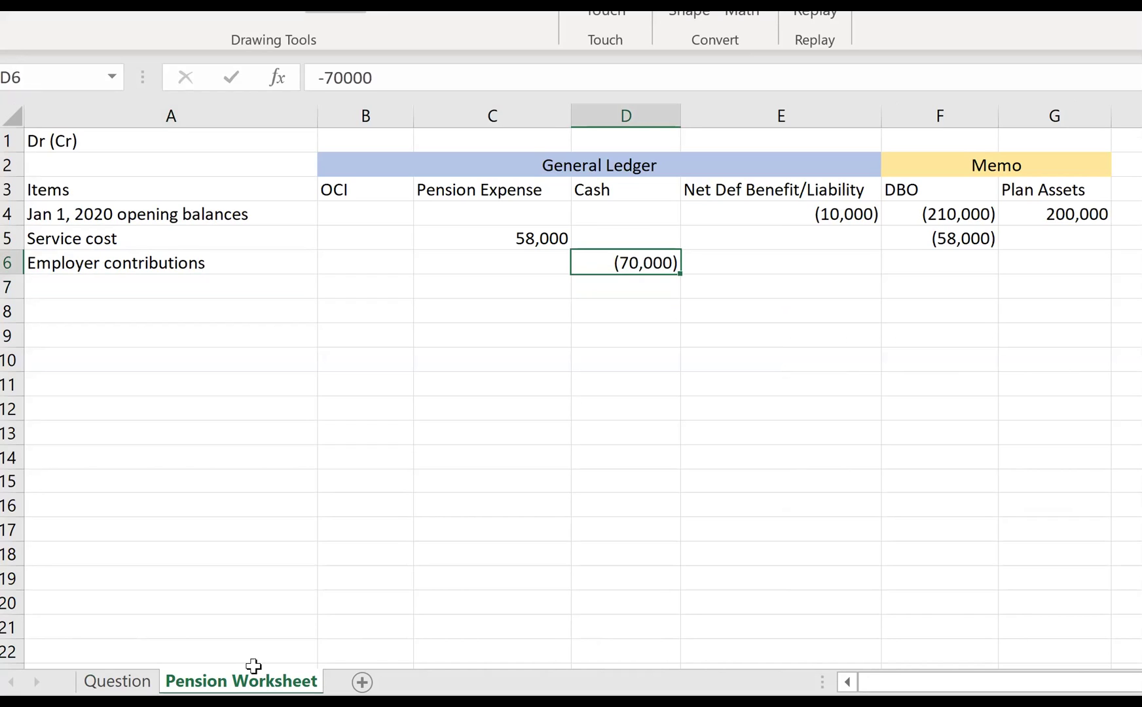
{"action": "double_click", "coordinate": [637, 265]}
{"action": "key", "text": "Left"}
{"action": "key", "text": "Left"}
{"action": "key", "text": "Left"}
{"action": "key", "text": "BackSpace"}
{"action": "type", "text": "7"}
{"action": "key", "text": "Return"}
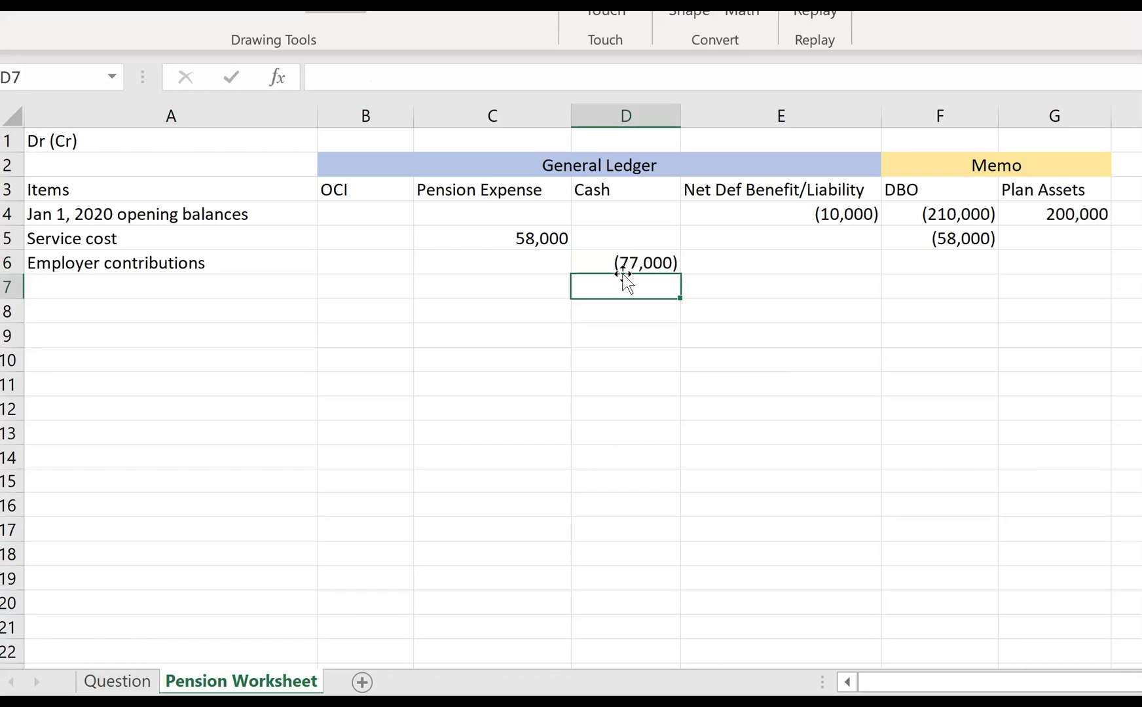
Enter 77000 in the Plan Assets column of the Employer contributions row, cell G6.
{"action": "left_click", "coordinate": [623, 269]}
{"action": "key", "text": "Right"}
{"action": "key", "text": "Right"}
{"action": "key", "text": "Right"}
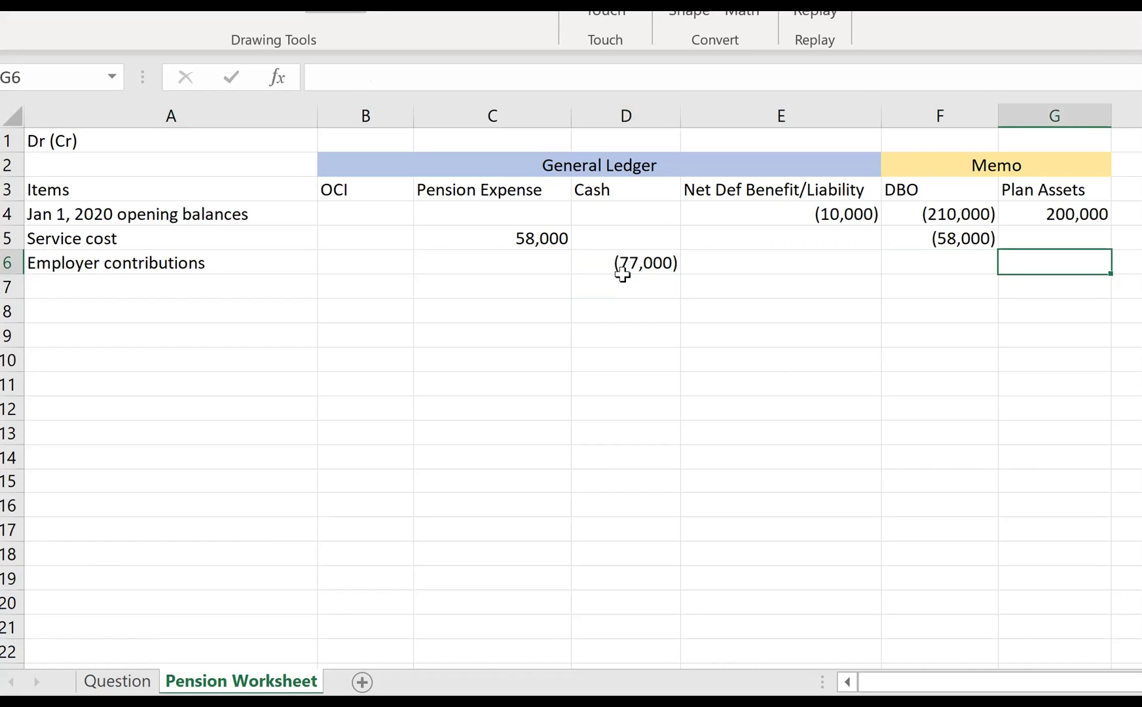
{"action": "type", "text": "77000"}
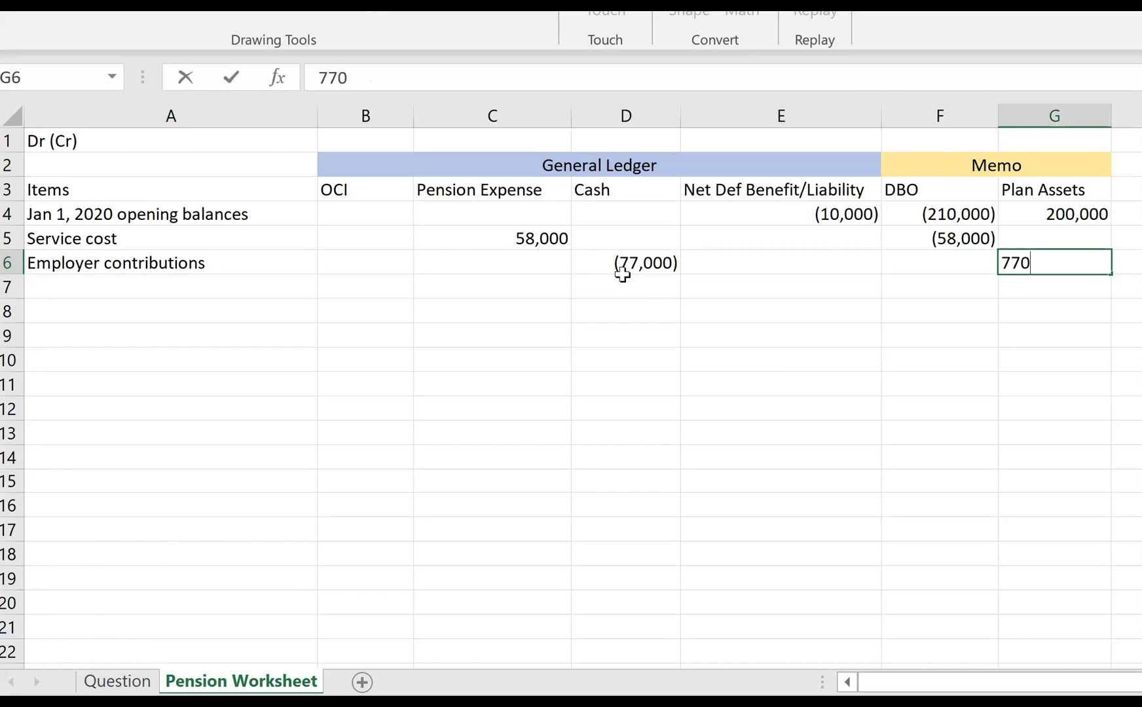
{"action": "key", "text": "Return"}
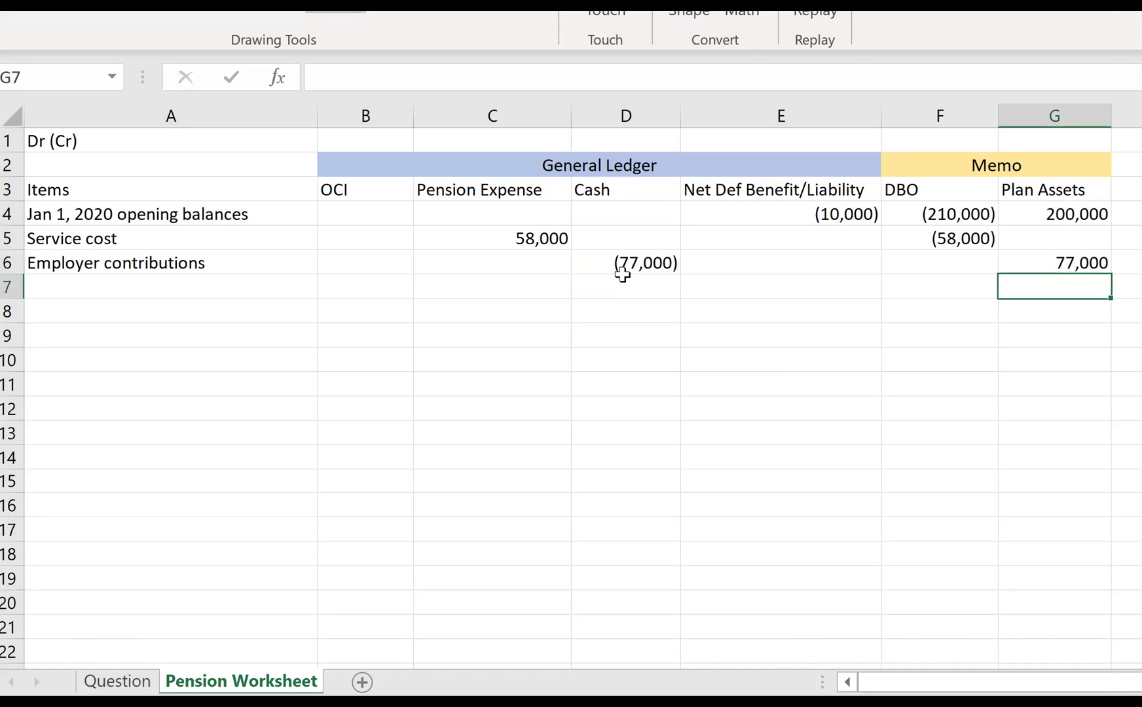
Draw a green check mark beside the 77,000 employer contributions on the Question sheet.
{"action": "key", "text": "shift+F10"}
{"action": "key", "text": "Escape"}
{"action": "left_click", "coordinate": [117, 681]}
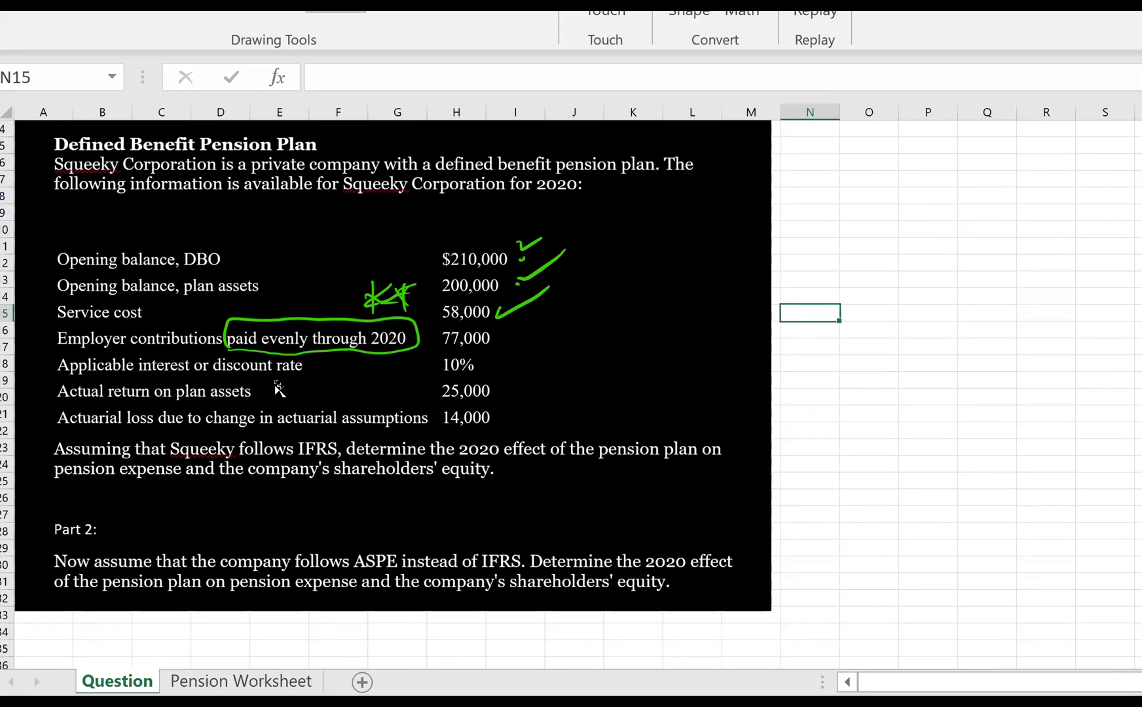
{"action": "left_click_drag", "start_coordinate": [500, 324], "coordinate": [575, 288]}
{"action": "left_click", "coordinate": [38, 30]}
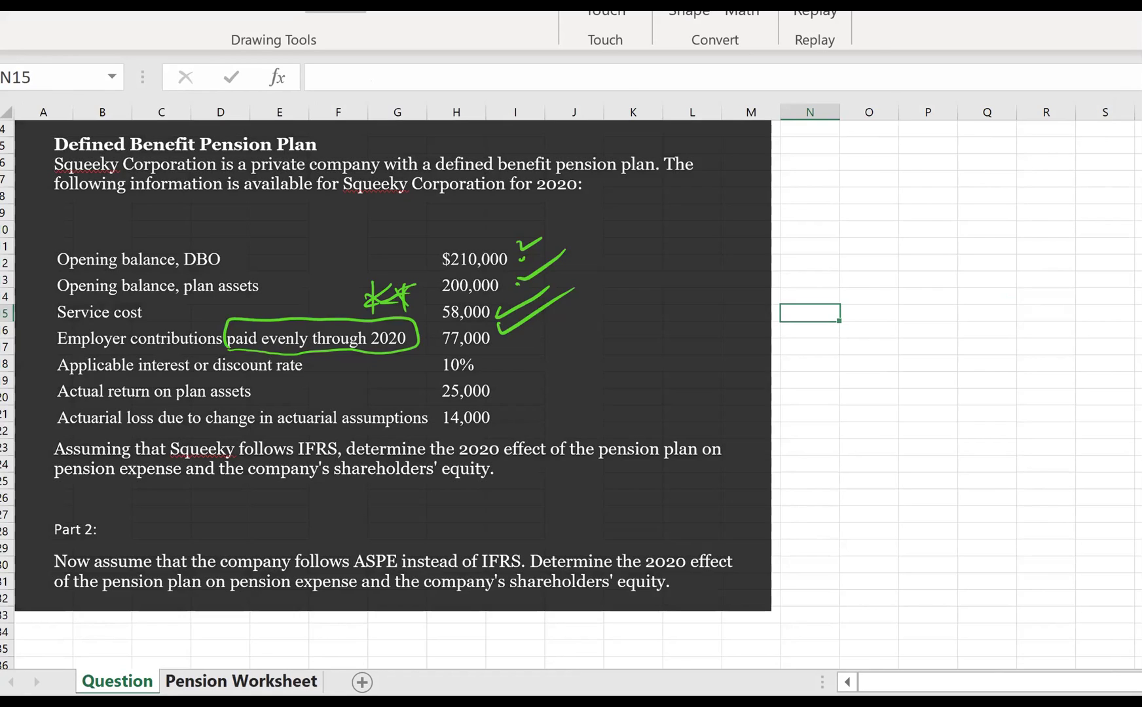
Compare the interest rate and contribution timing on the Question sheet with the Plan Assets amounts in the Pension Worksheet.
{"action": "key", "text": "ctrl+Page_Down"}
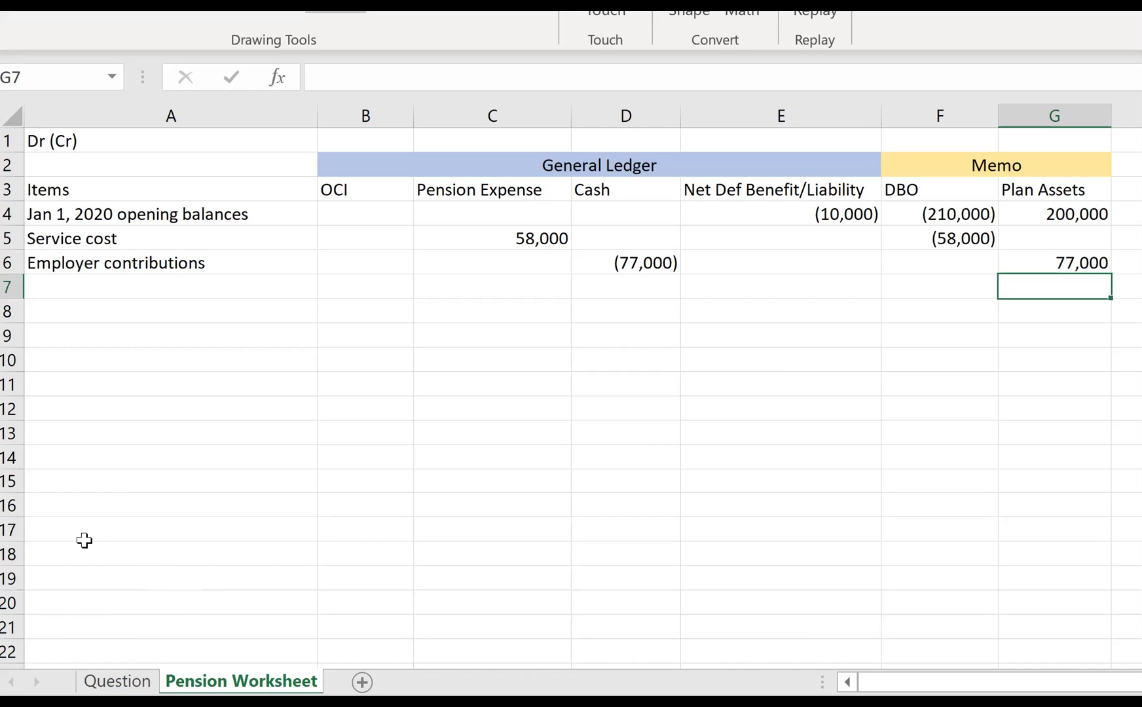
{"action": "left_click", "coordinate": [122, 294]}
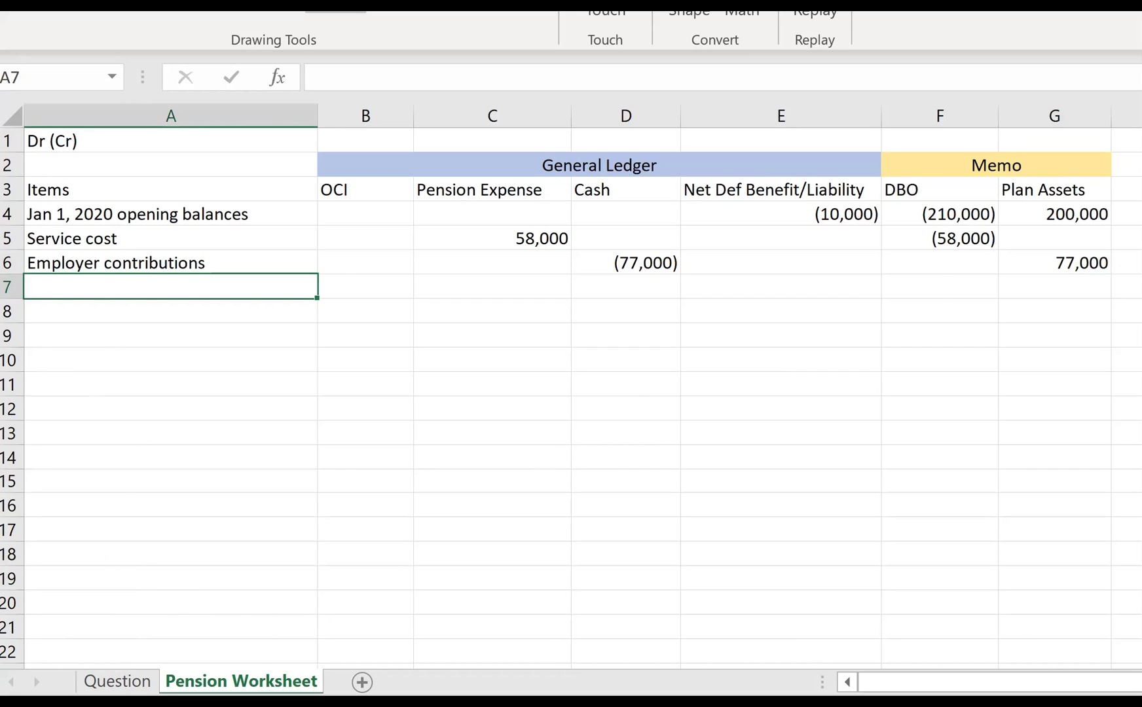
{"action": "left_click", "coordinate": [117, 681]}
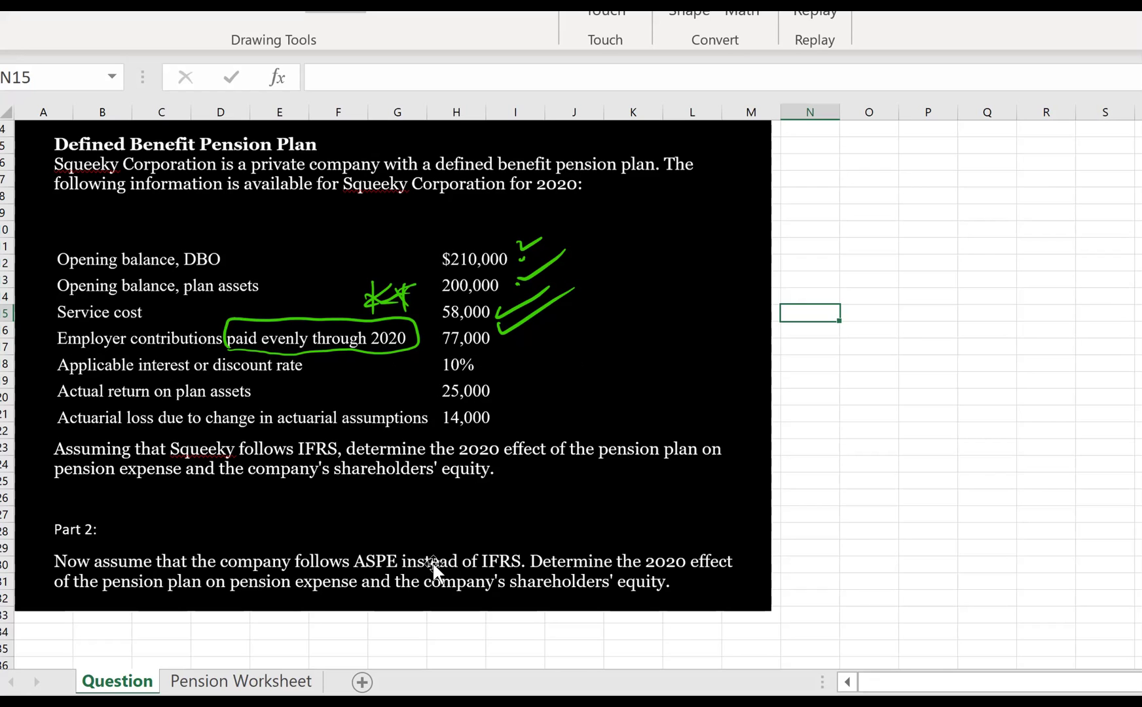
{"action": "left_click", "coordinate": [241, 681]}
{"action": "left_click_drag", "start_coordinate": [1074, 214], "coordinate": [1079, 264]}
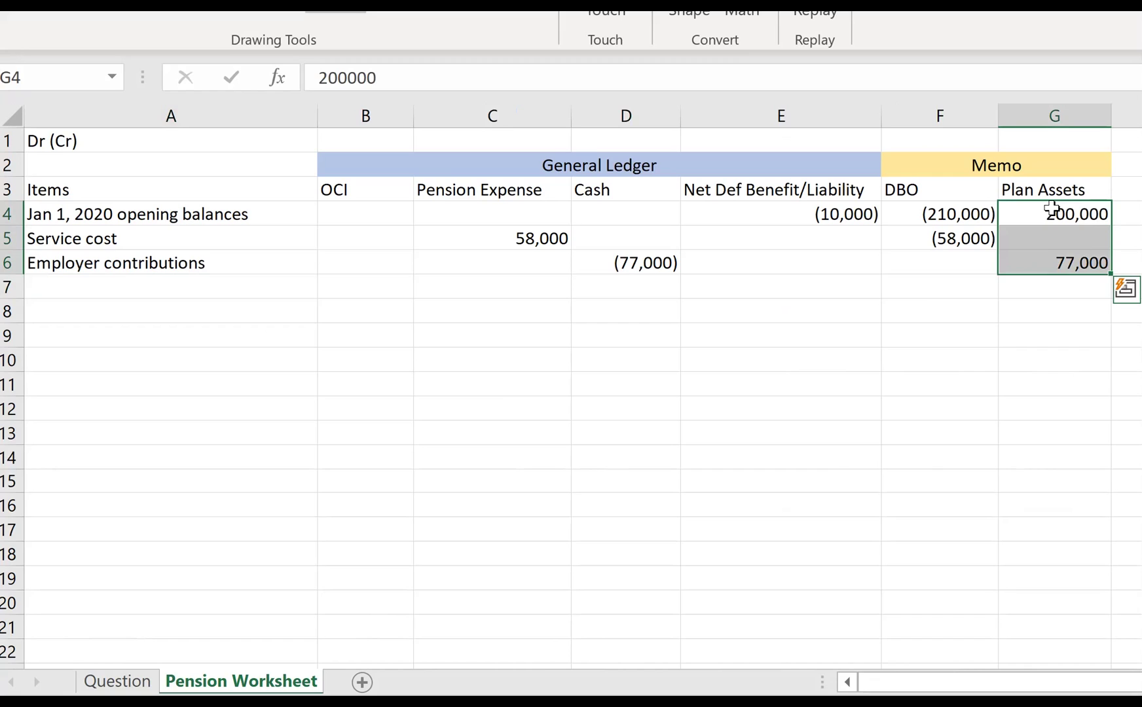
{"action": "left_click", "coordinate": [1063, 264]}
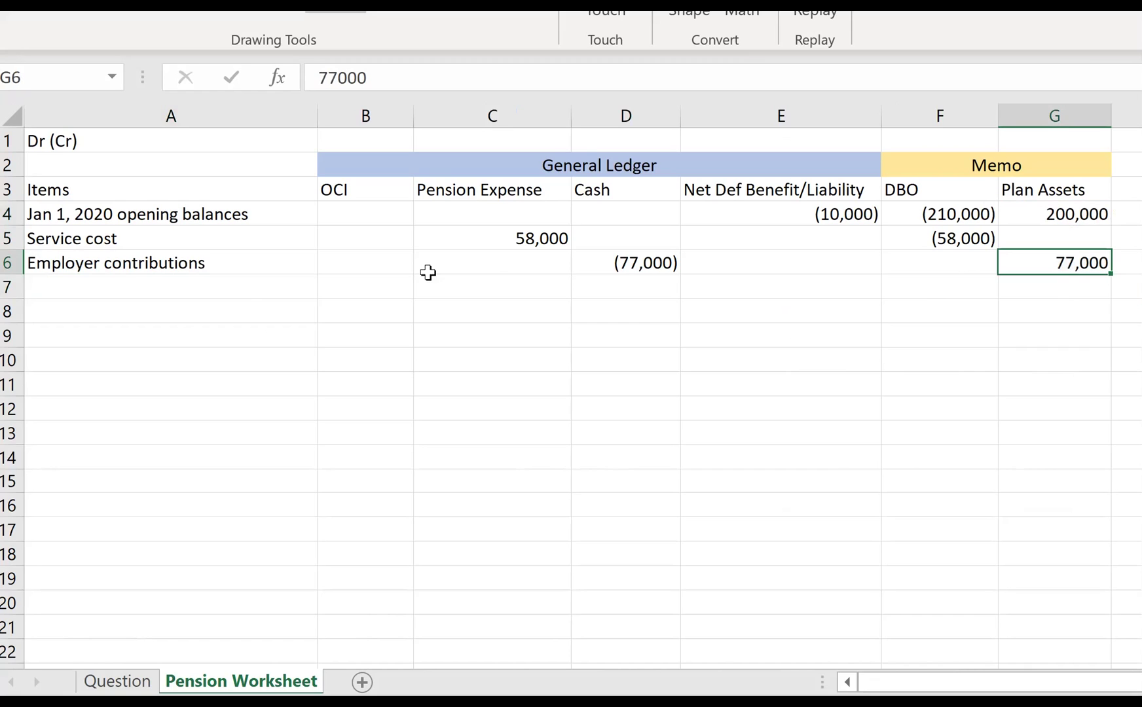
Begin the plan assets calculation in cell A7 with =200,000.
{"action": "left_click", "coordinate": [141, 295]}
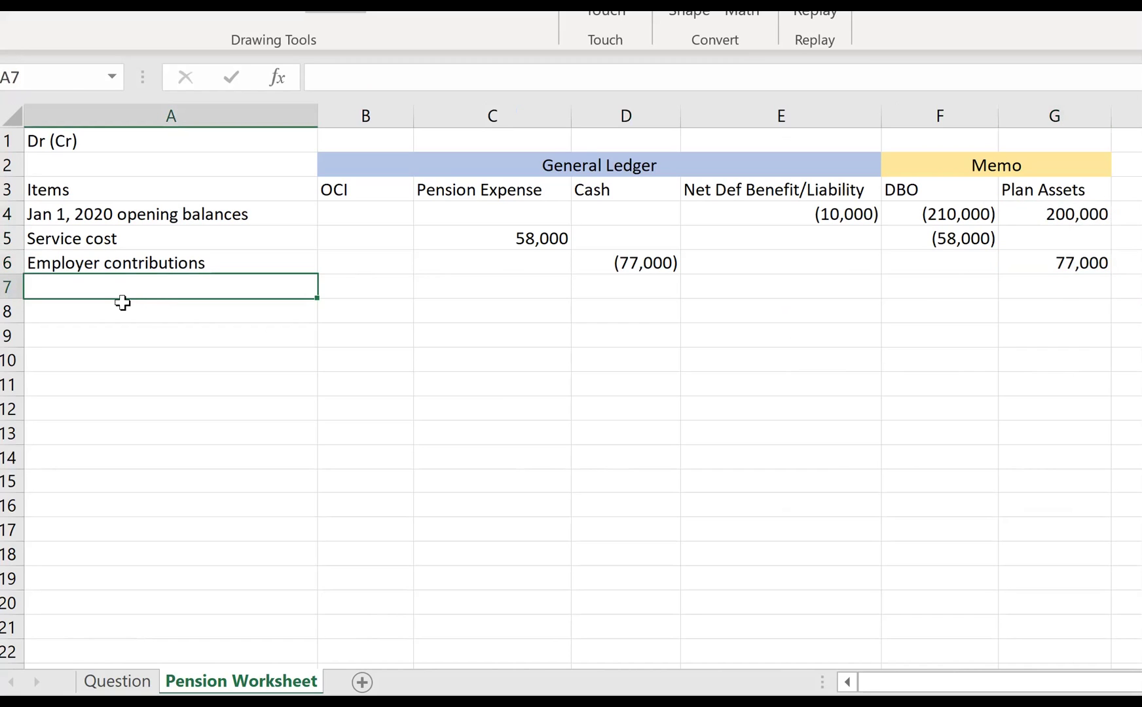
{"action": "type", "text": "="}
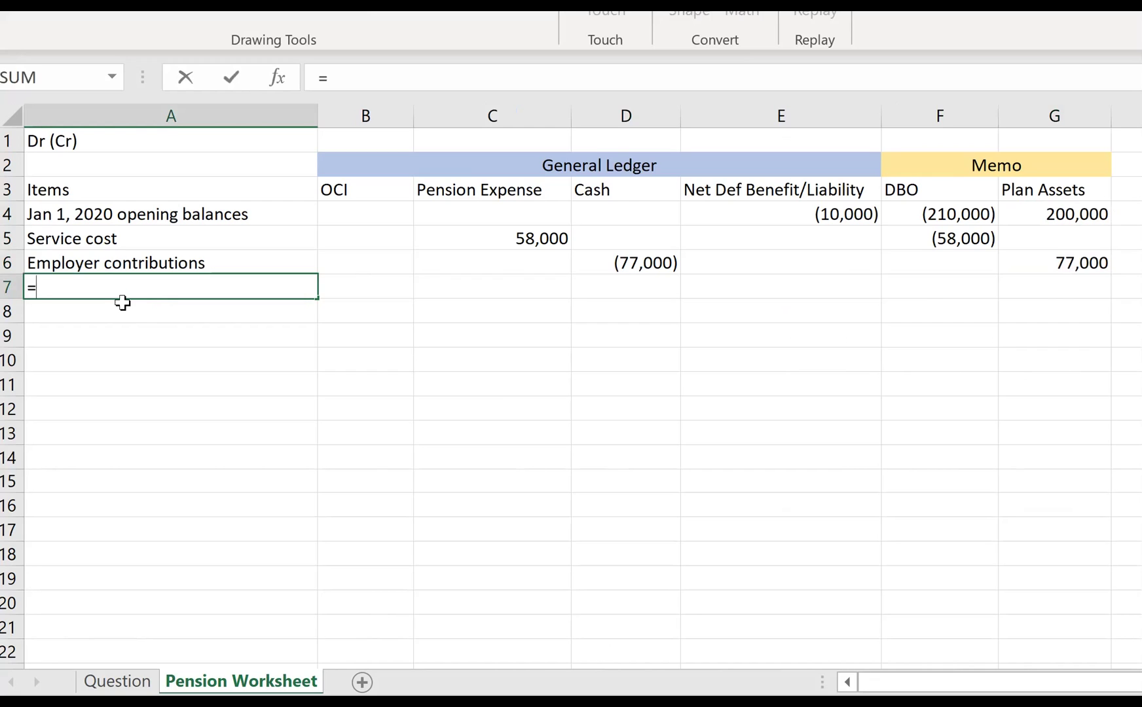
{"action": "type", "text": "2"}
{"action": "key", "text": "BackSpace"}
{"action": "type", "text": "2000"}
{"action": "key", "text": "BackSpace"}
{"action": "type", "text": ",000"}
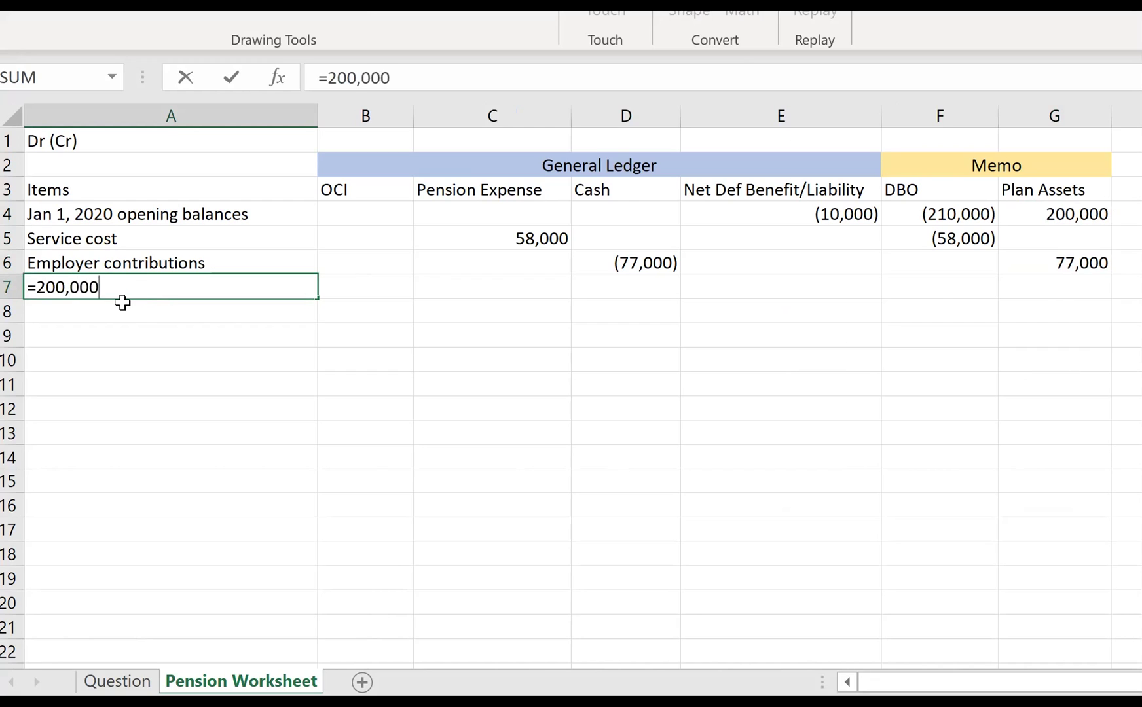
{"action": "key", "text": "shift+space"}
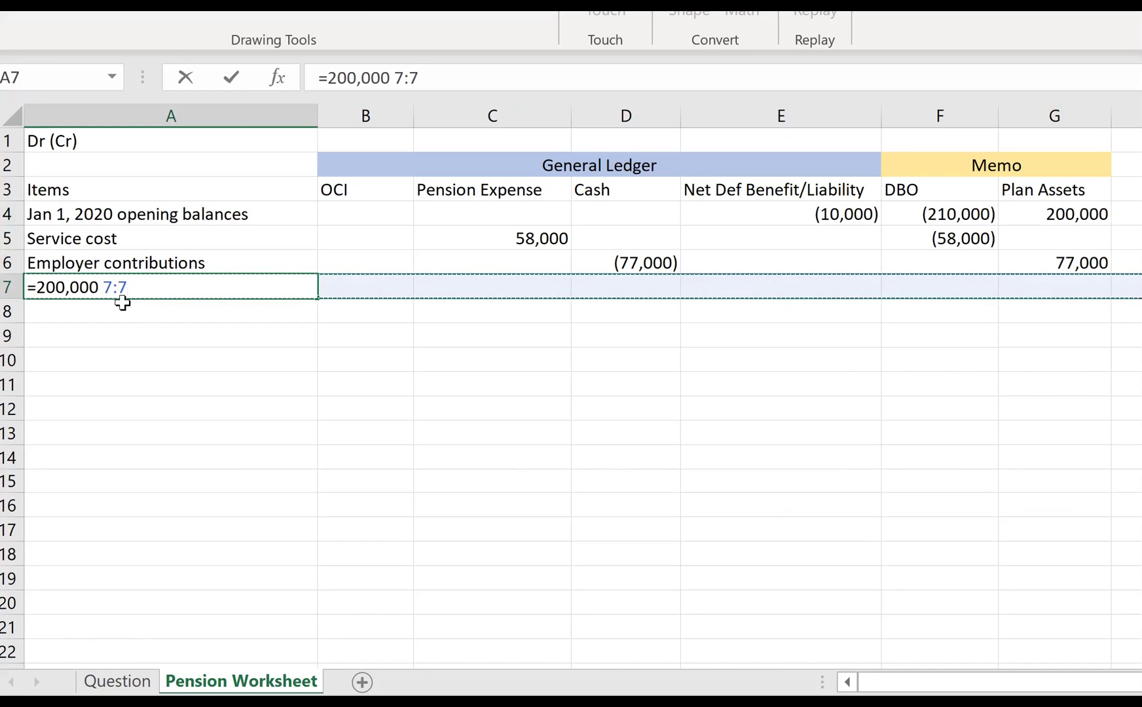
{"action": "key", "text": "BackSpace"}
{"action": "key", "text": "BackSpace"}
{"action": "key", "text": "BackSpace"}
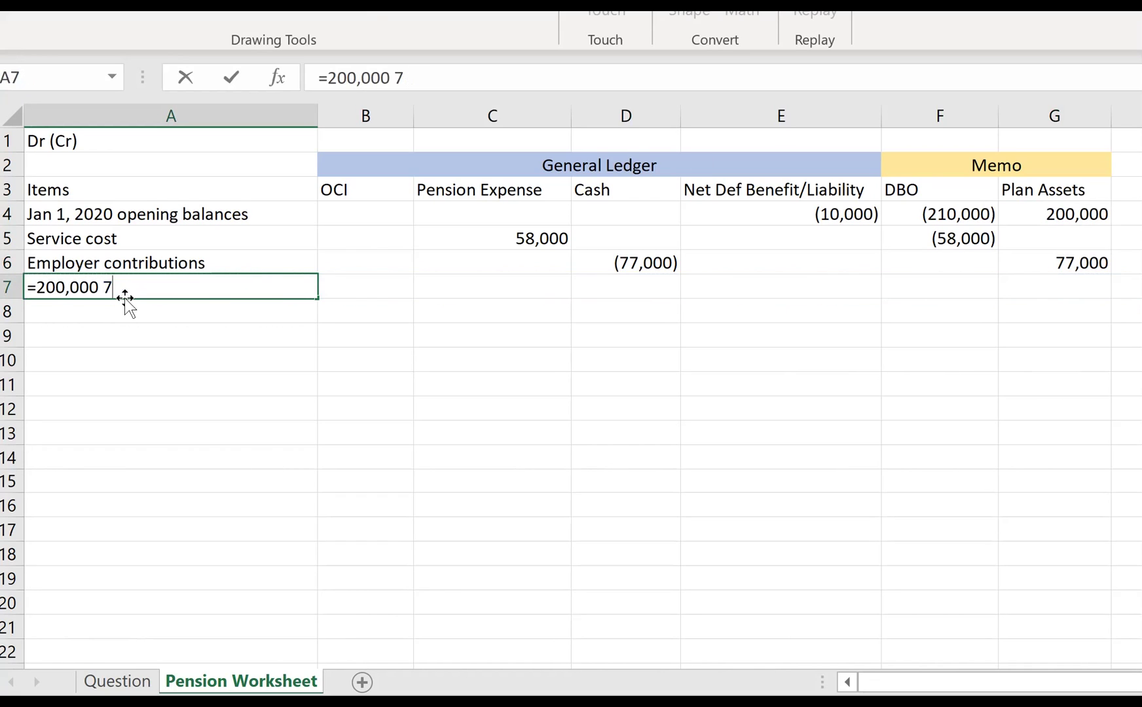
Complete the cell A7 calculation as =200,000 + (77,000 * 1/2) and try to enter it as a formula.
{"action": "type", "text": "+"}
{"action": "key", "text": "shift+space"}
{"action": "key", "text": "BackSpace"}
{"action": "key", "text": "BackSpace"}
{"action": "key", "text": "BackSpace"}
{"action": "type", "text": "(7"}
{"action": "key", "text": "BackSpace"}
{"action": "type", "text": "77,00"}
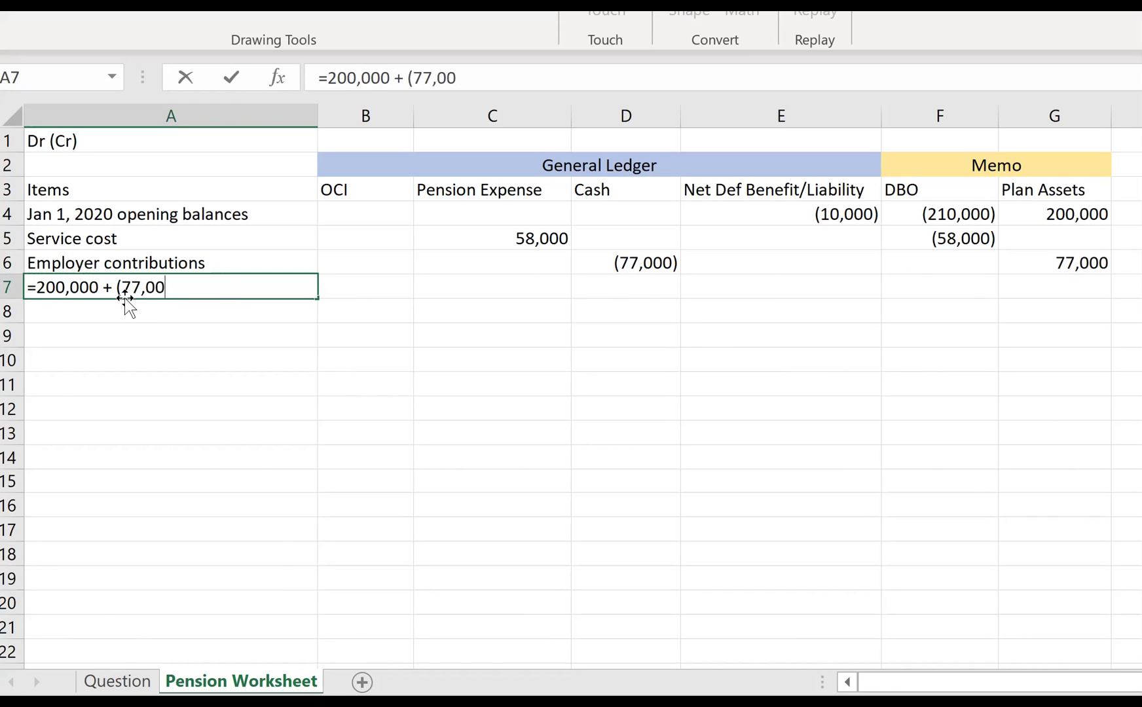
{"action": "type", "text": "0 * 1.2"}
{"action": "key", "text": "BackSpace"}
{"action": "key", "text": "BackSpace"}
{"action": "type", "text": "/2("}
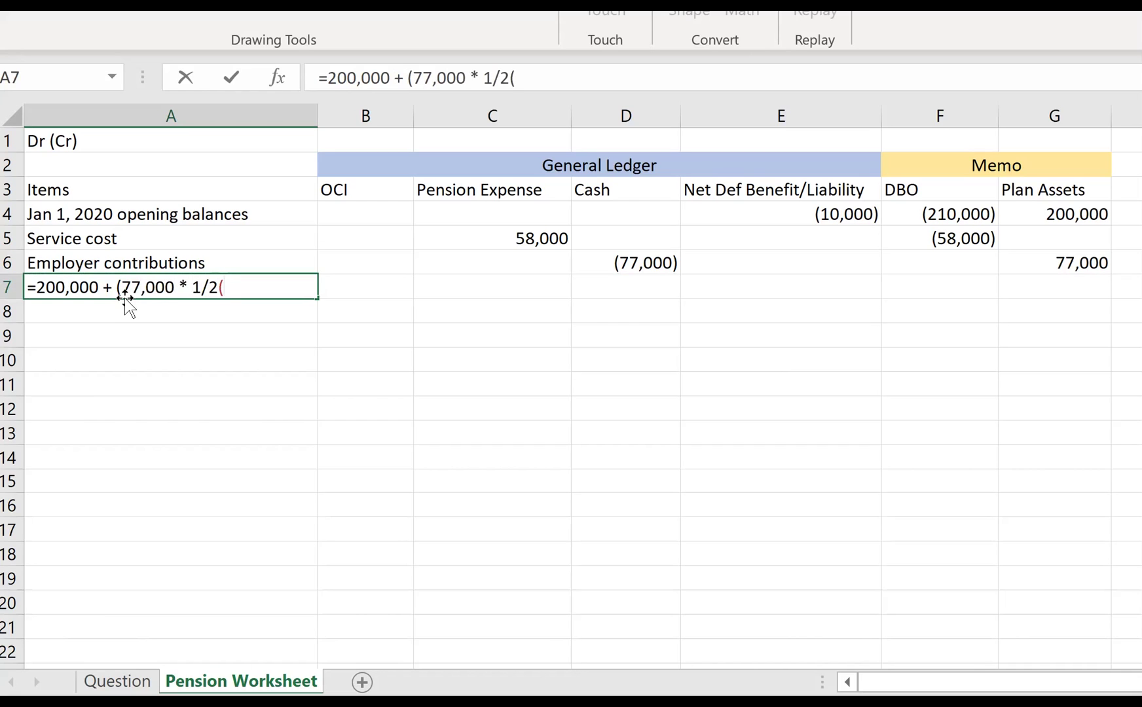
{"action": "key", "text": "BackSpace"}
{"action": "type", "text": ")"}
{"action": "key", "text": "Return"}
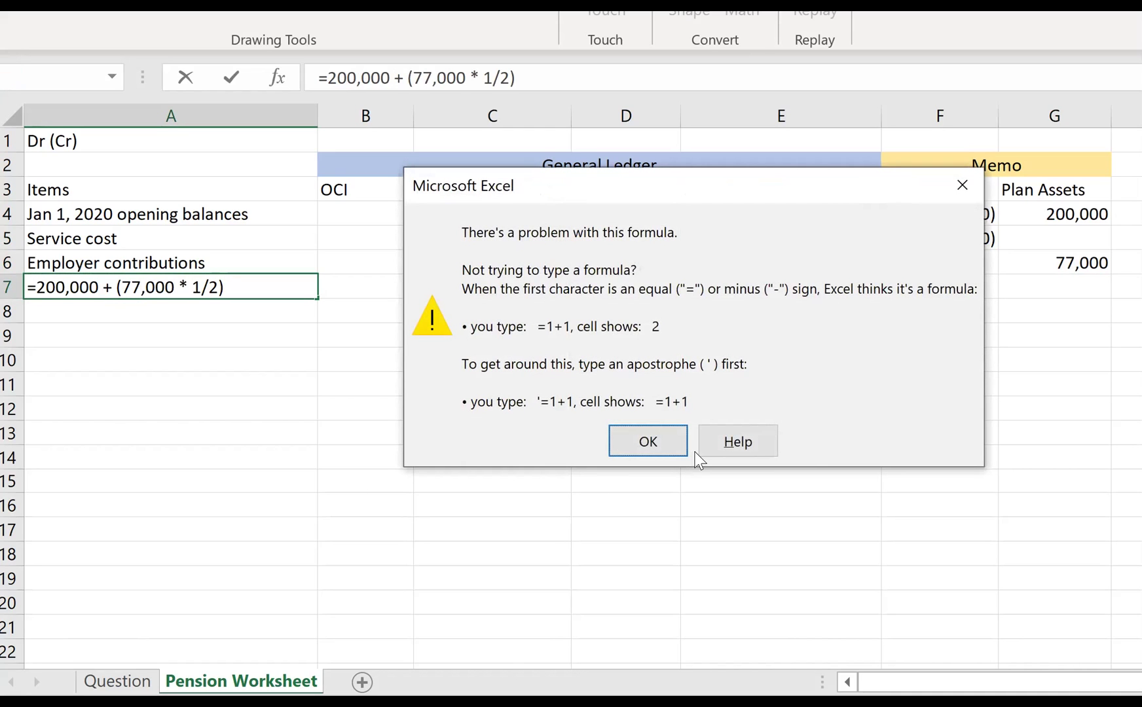
{"action": "left_click", "coordinate": [632, 440]}
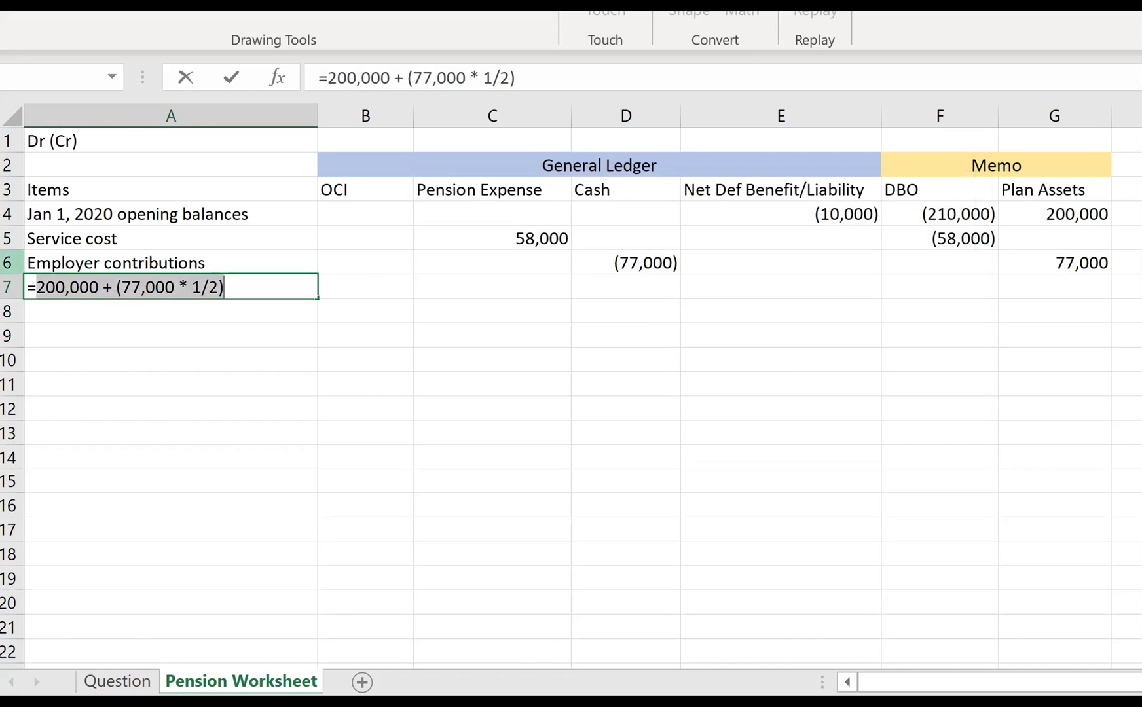
Store the calculation in cell A7 as plain text by prefixing it with an apostrophe.
{"action": "left_click", "coordinate": [36, 287]}
{"action": "key", "text": "Left"}
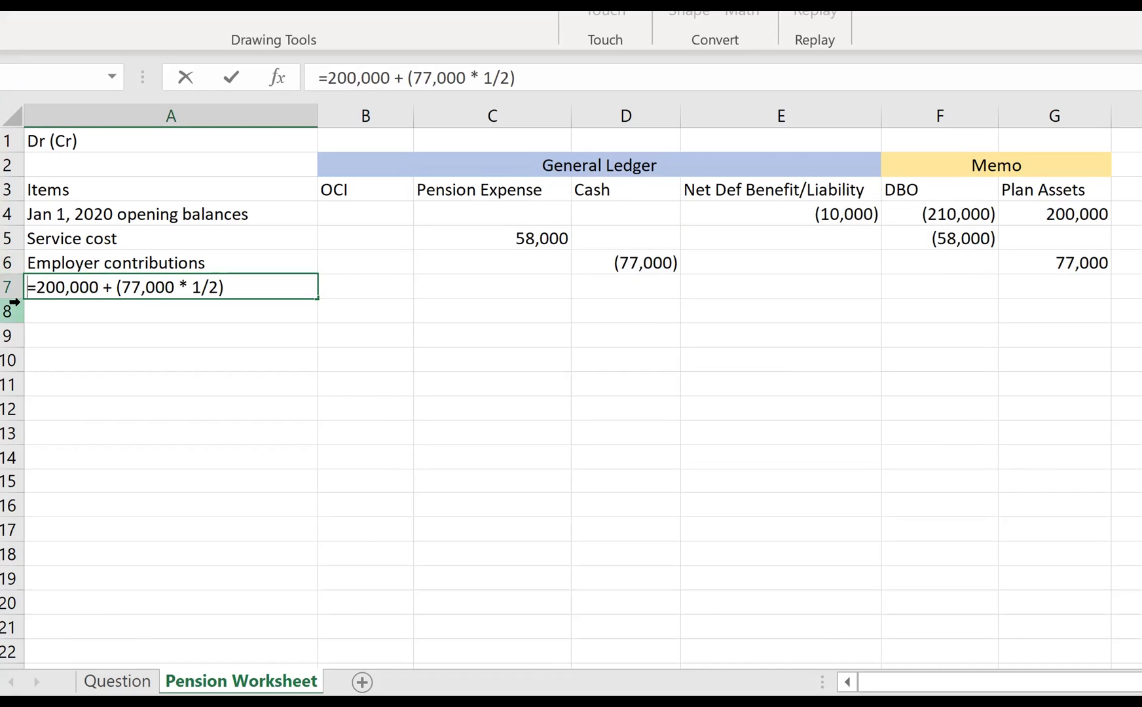
{"action": "type", "text": "'"}
{"action": "key", "text": "Return"}
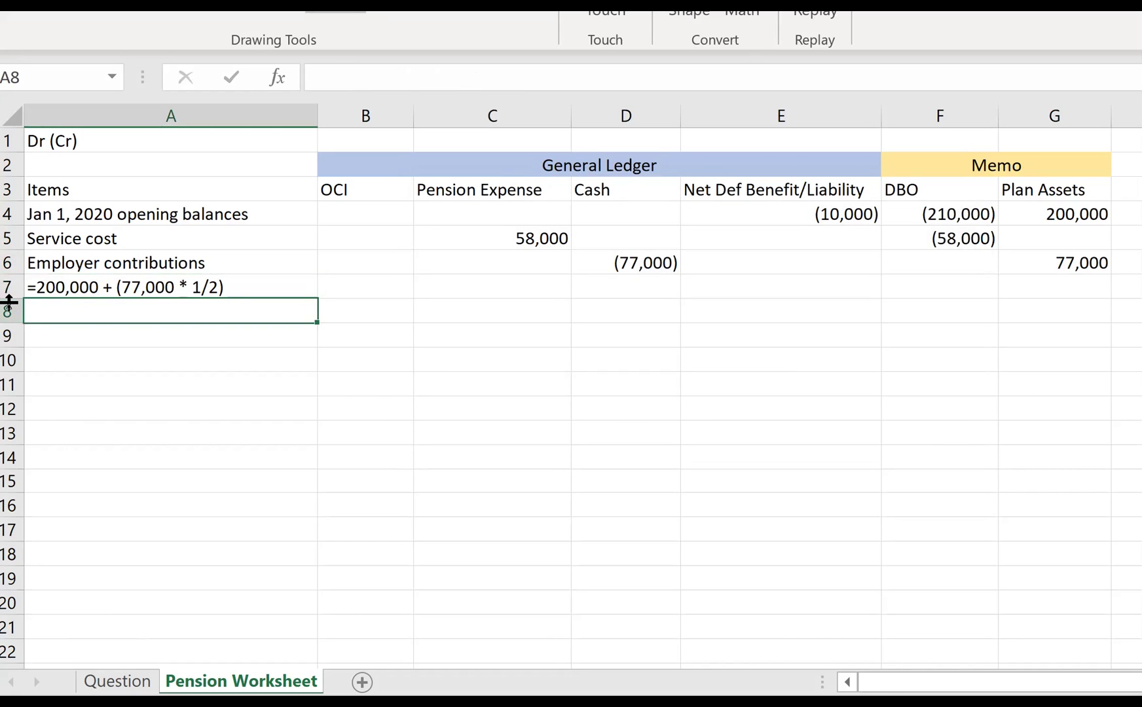
Enter the expected return calculation in cell A8 as "238,500 * 10% = 23,850".
{"action": "type", "text": "2"}
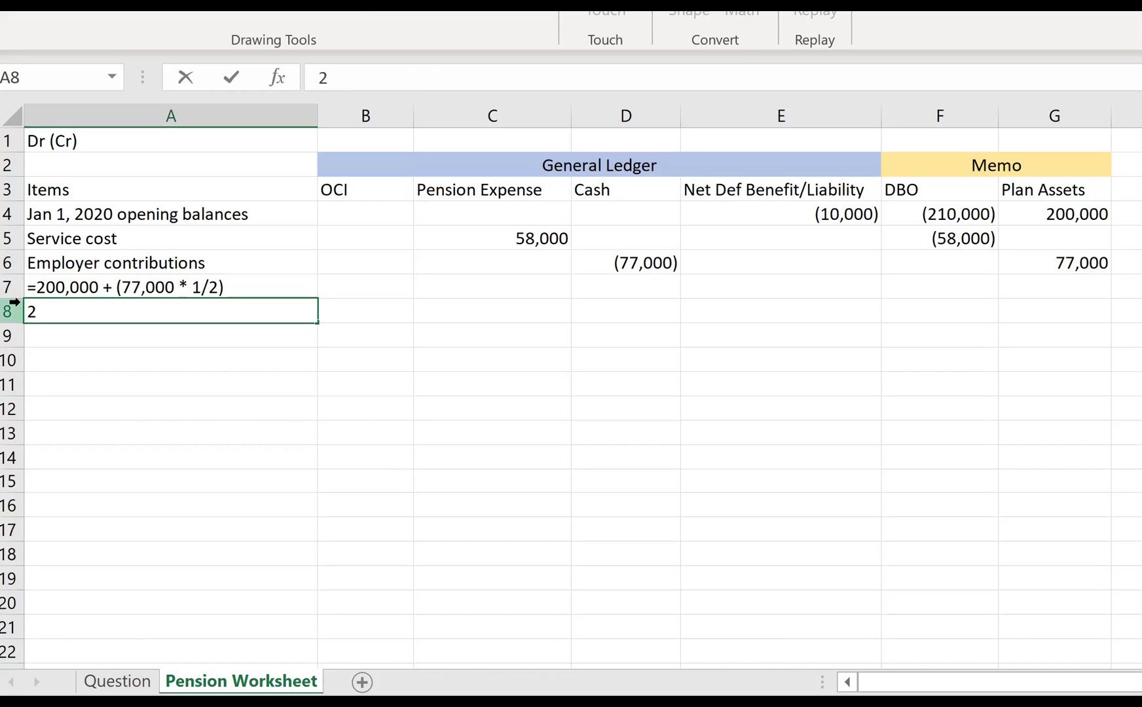
{"action": "type", "text": "38,5000"}
{"action": "key", "text": "BackSpace"}
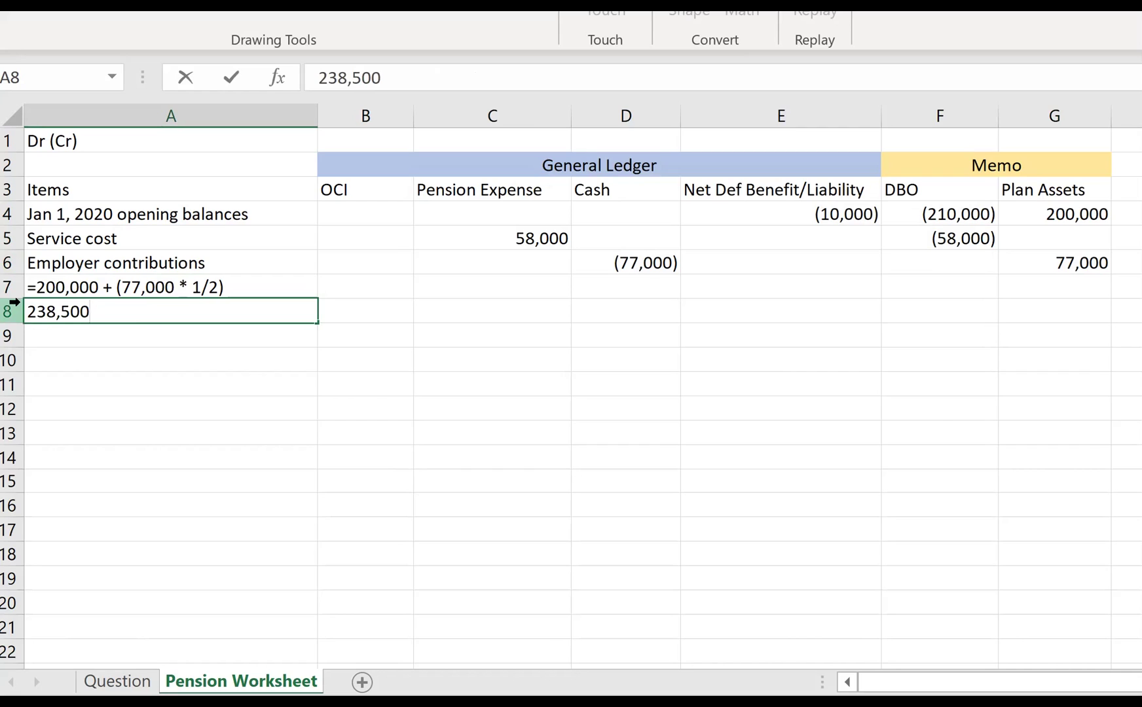
{"action": "type", "text": "* 10% ="}
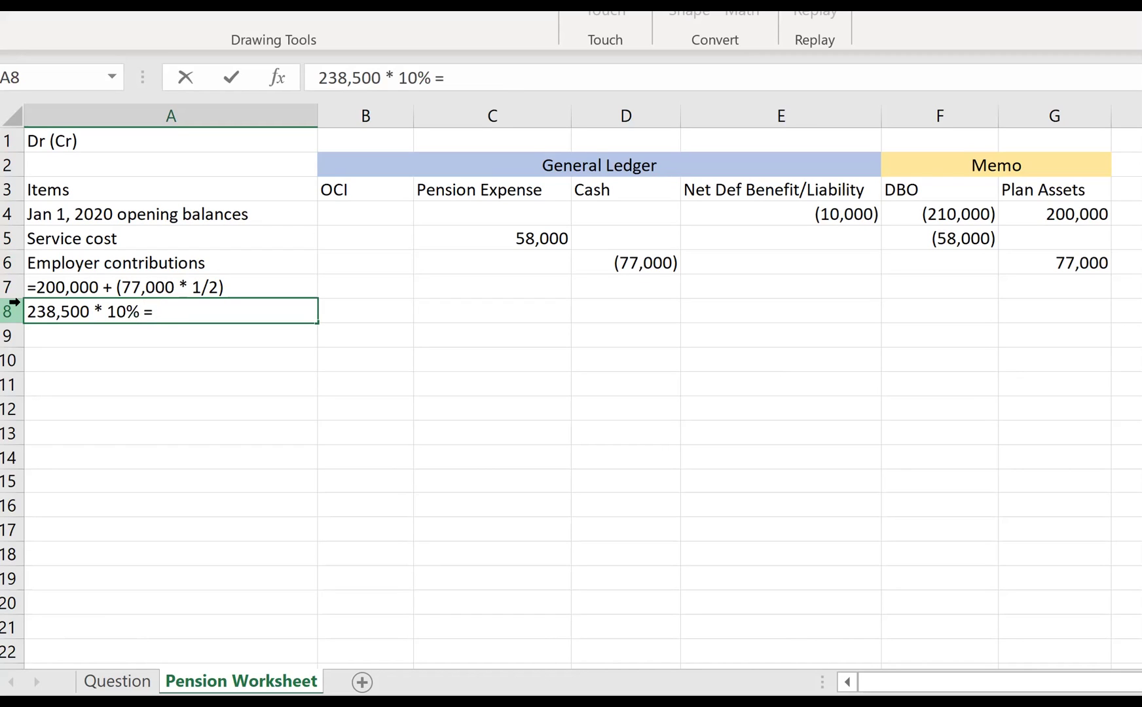
{"action": "type", "text": " 23,850"}
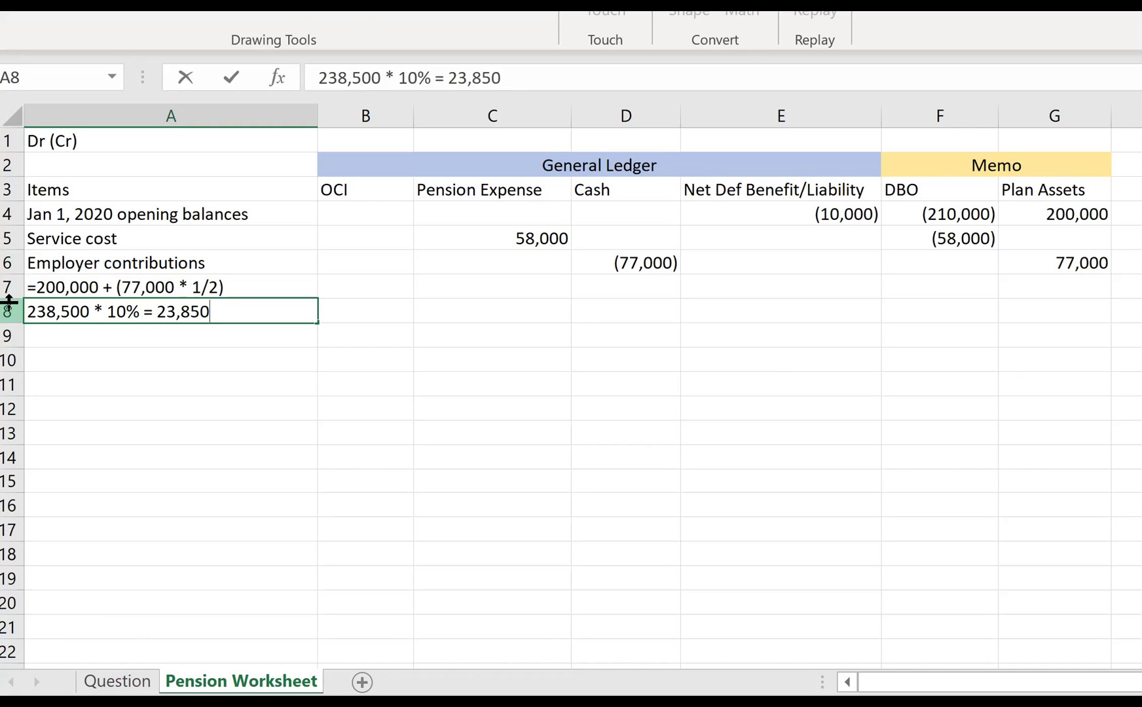
{"action": "key", "text": "Return"}
{"action": "key", "text": "Up"}
{"action": "key", "text": "Up"}
{"action": "key", "text": "Down"}
{"action": "key", "text": "Up"}
{"action": "key", "text": "Right"}
{"action": "key", "text": "Right"}
{"action": "key", "text": "Right"}
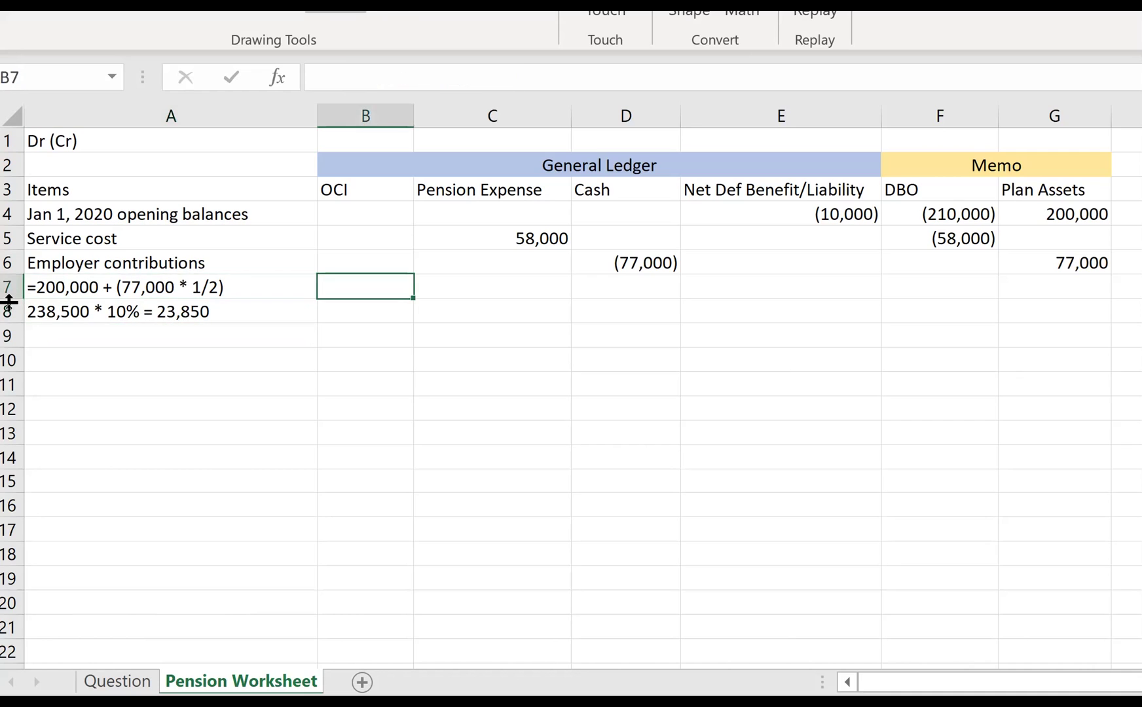
{"action": "key", "text": "Left"}
{"action": "key", "text": "Left"}
{"action": "key", "text": "Left"}
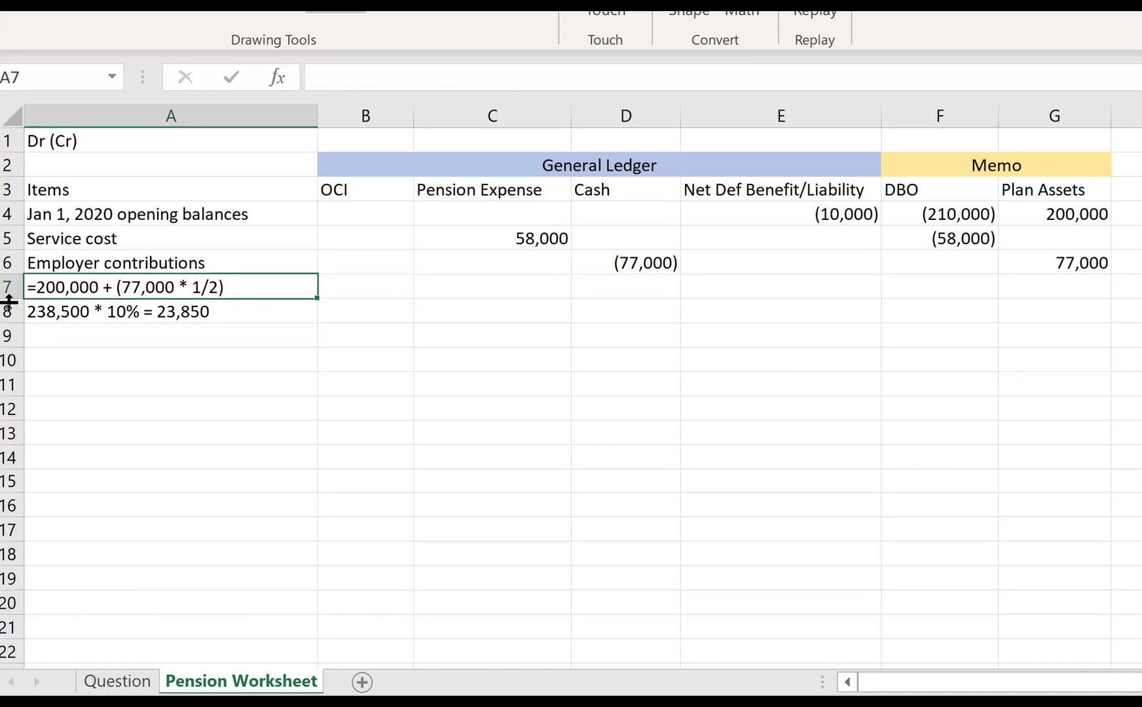
{"action": "key", "text": "Down"}
{"action": "key", "text": "Down"}
{"action": "key", "text": "Down"}
{"action": "key", "text": "Up"}
{"action": "key", "text": "Up"}
{"action": "key", "text": "Up"}
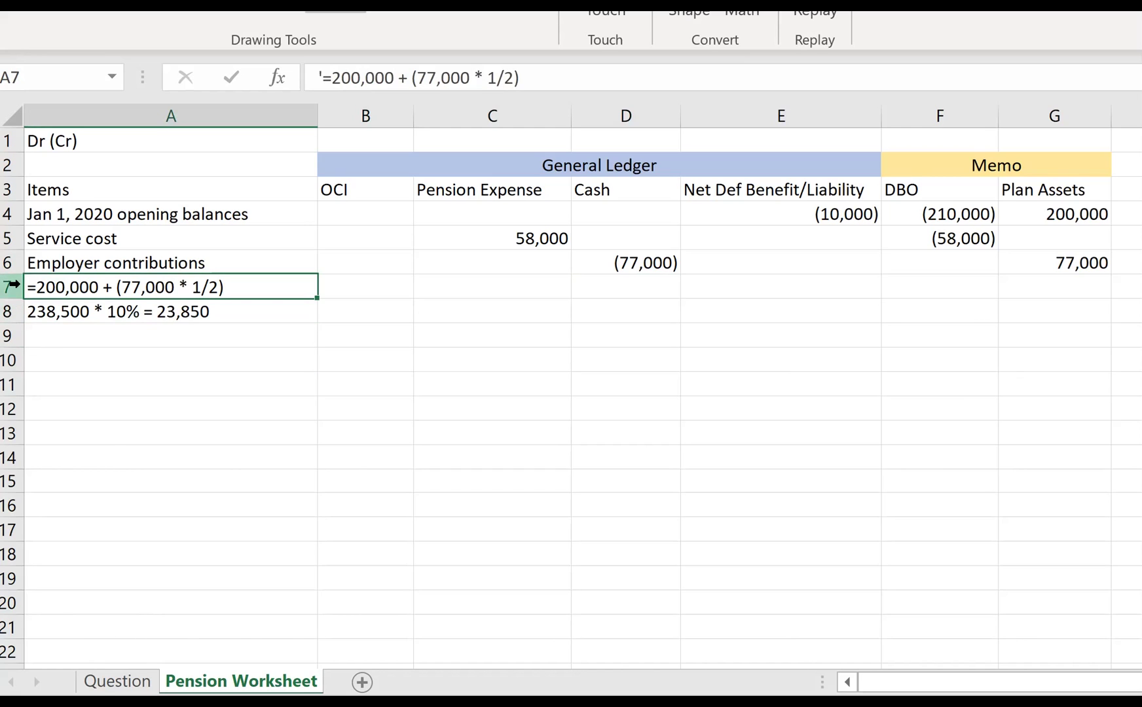
Insert a row above the calculation in row 7 and label it "Expected return on plan assets" in cell A7.
{"action": "left_click", "coordinate": [12, 286]}
{"action": "right_click", "coordinate": [12, 286]}
{"action": "left_click", "coordinate": [85, 481]}
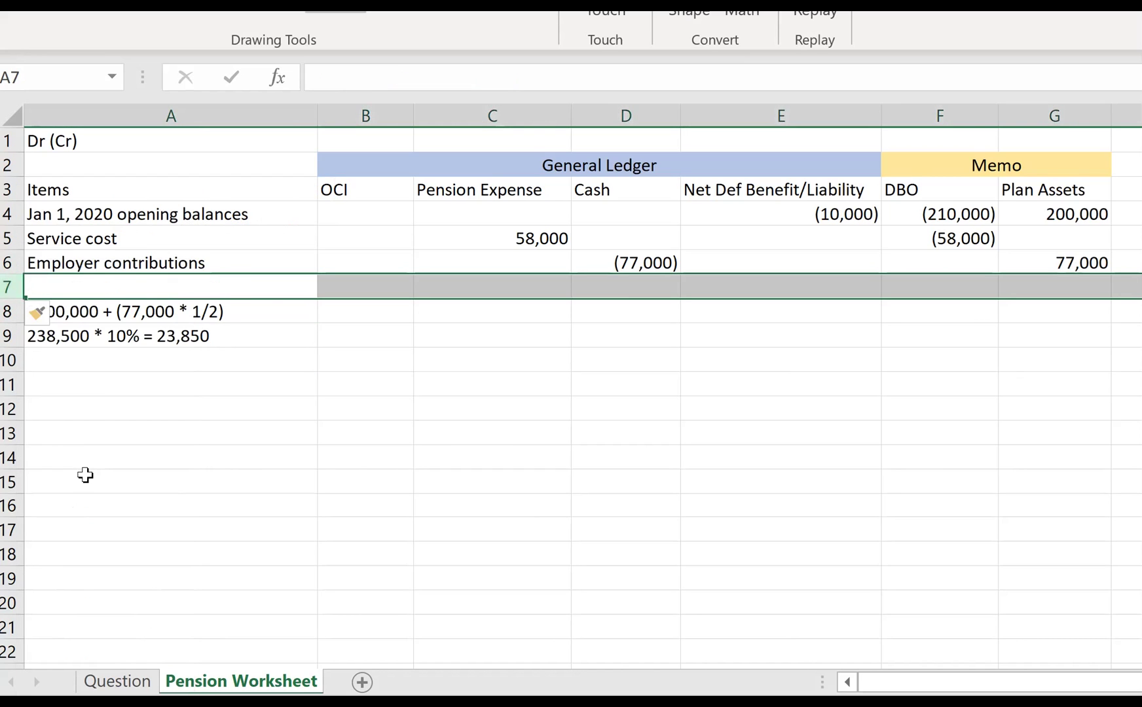
{"action": "type", "text": "Expected"}
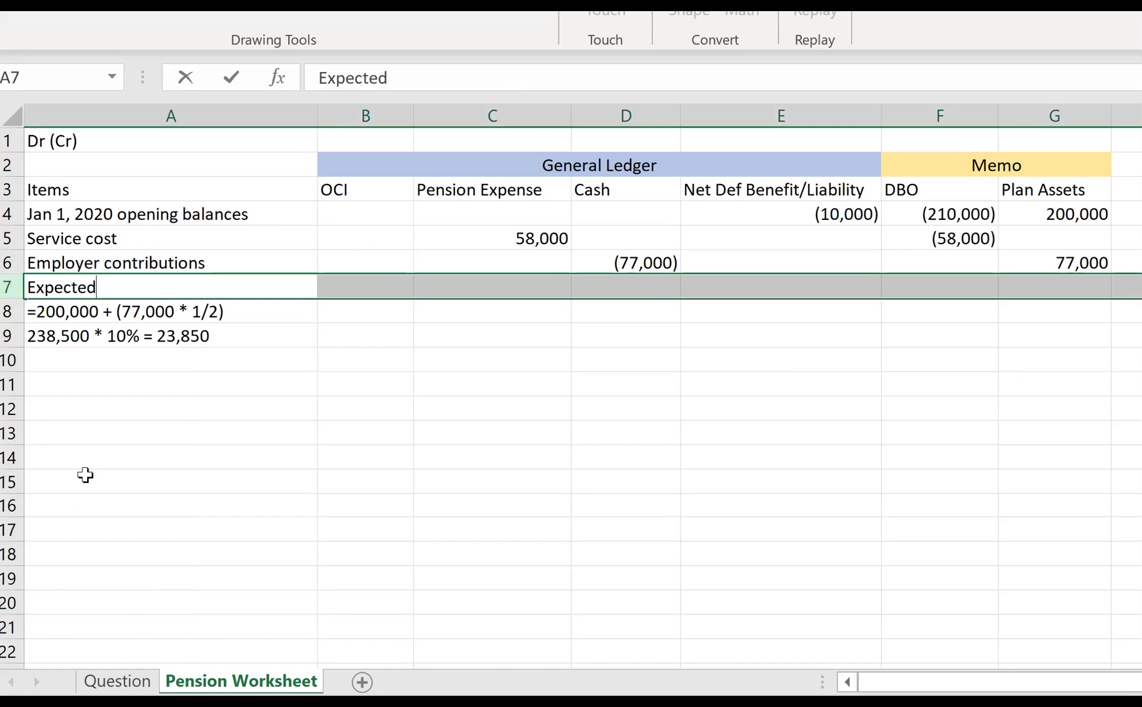
{"action": "type", "text": " return on "}
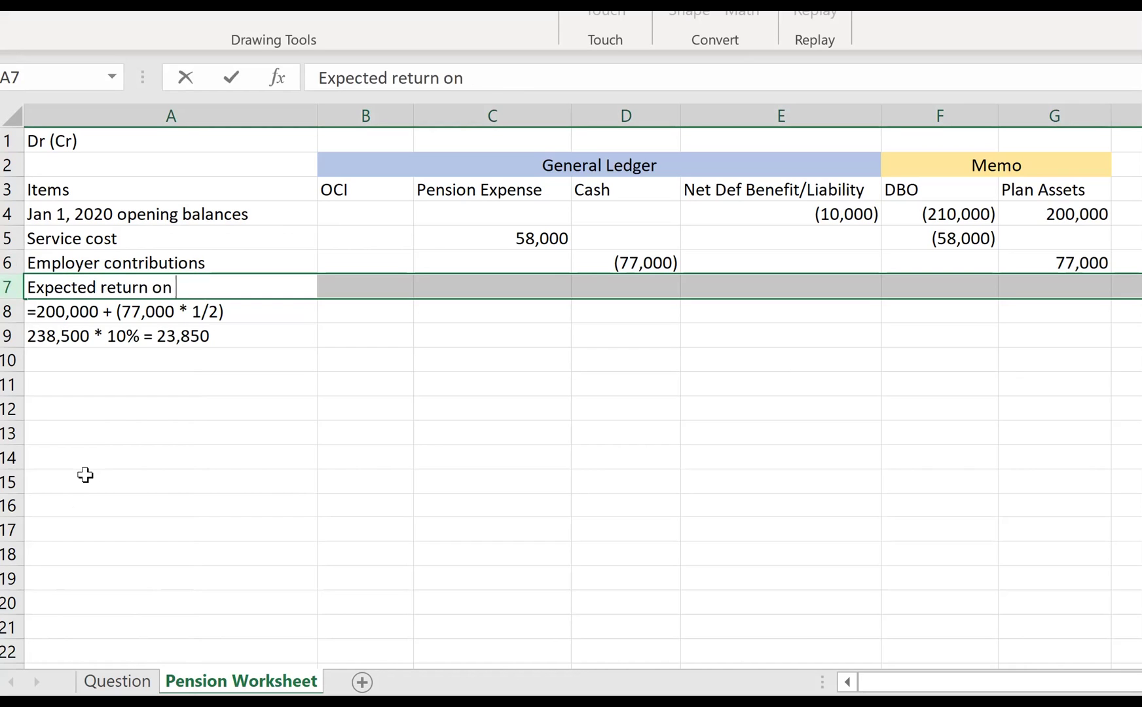
{"action": "type", "text": "plan assets"}
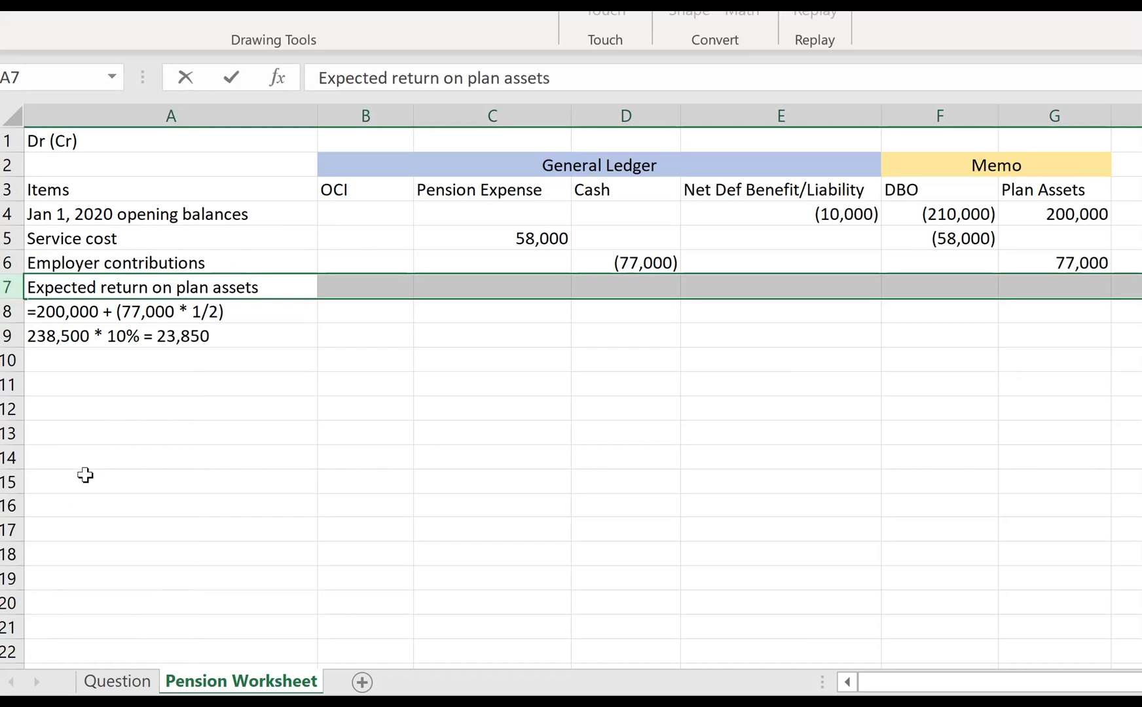
{"action": "key", "text": "Tab"}
{"action": "key", "text": "Left"}
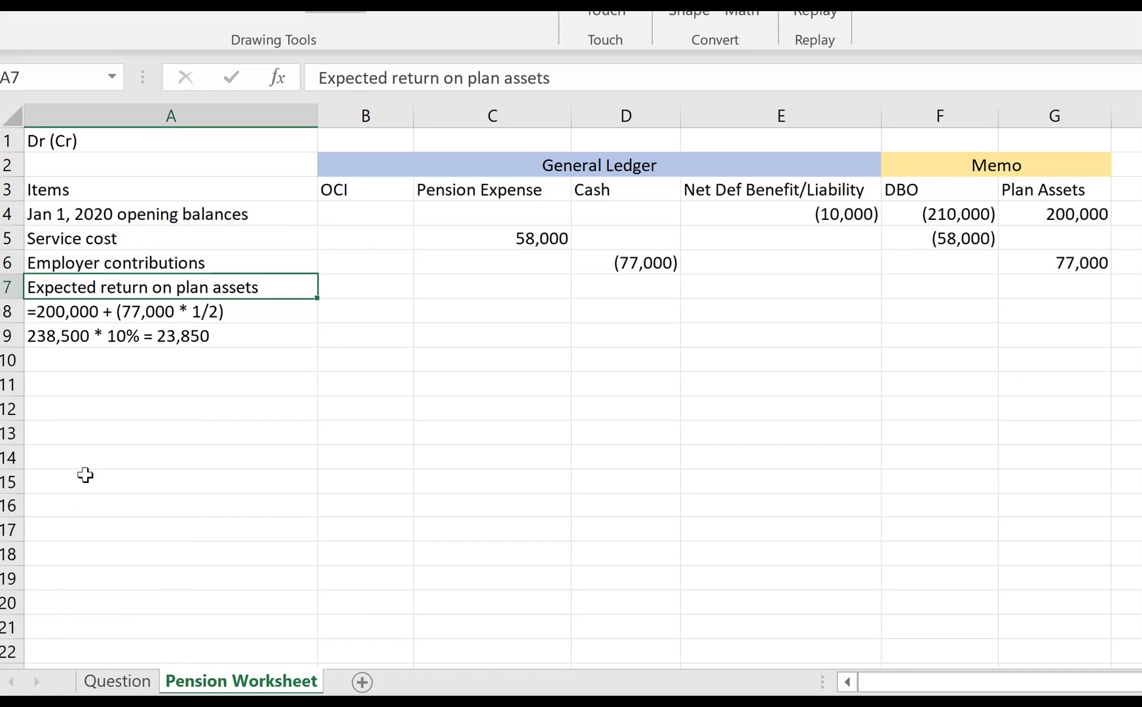
Record the expected return on plan assets as -23850 under Pension Expense in cell C7.
{"action": "key", "text": "Right"}
{"action": "key", "text": "Right"}
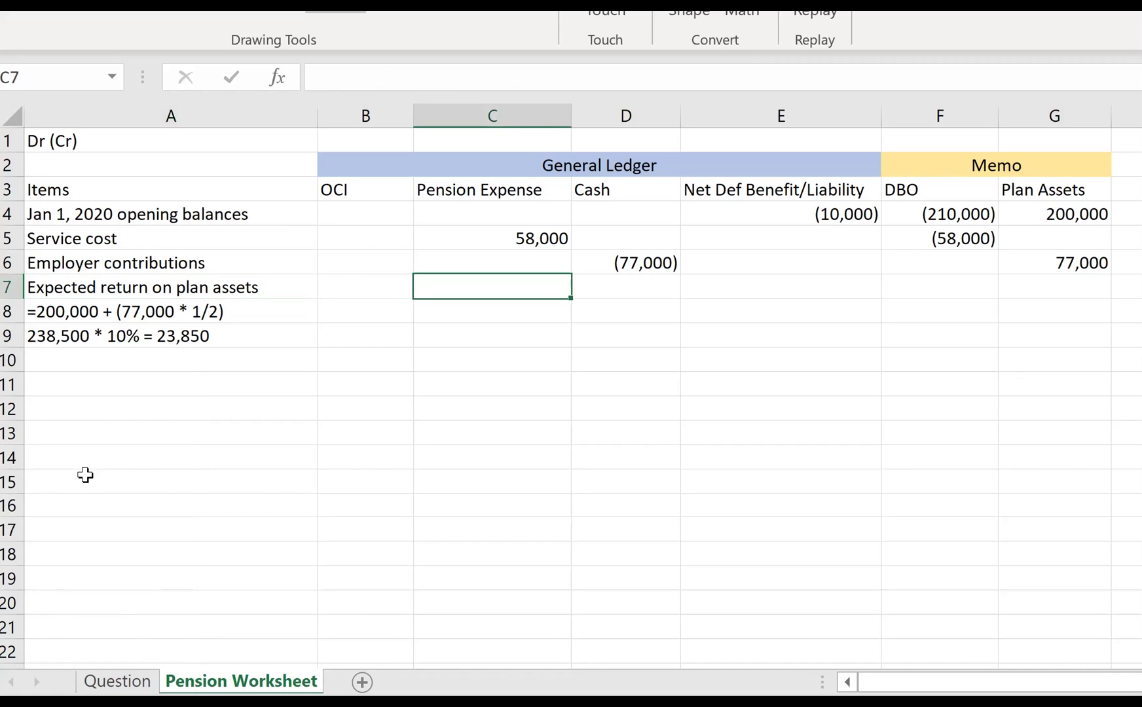
{"action": "type", "text": "-"}
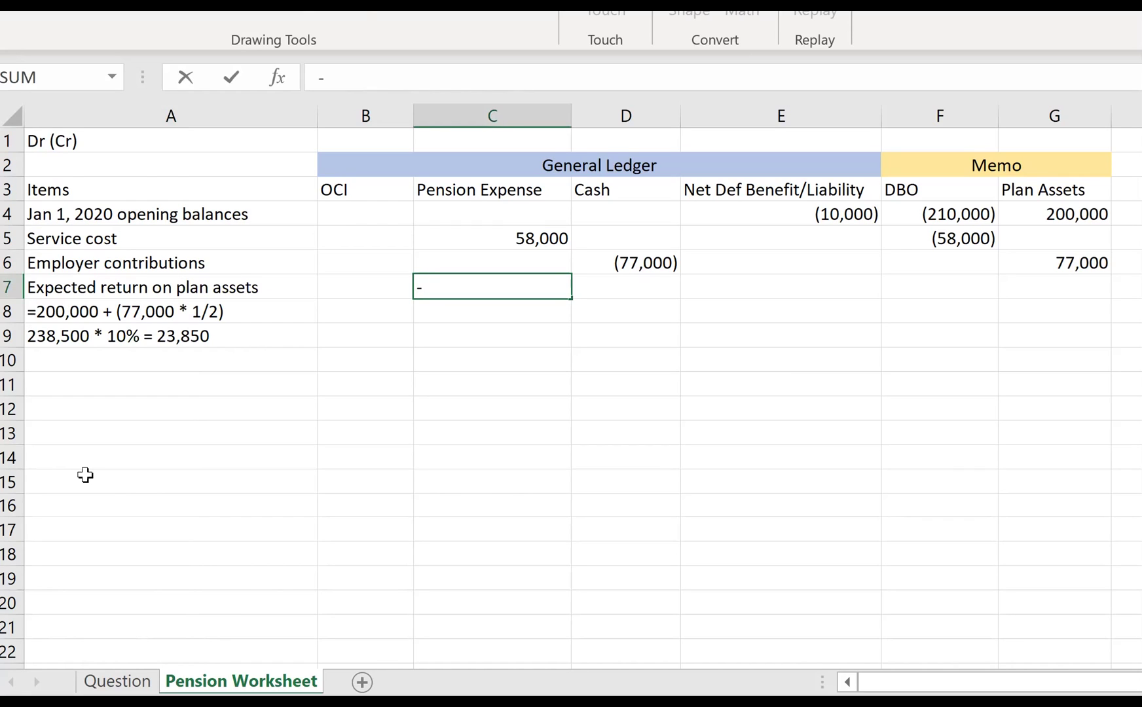
{"action": "type", "text": "23850"}
{"action": "key", "text": "Return"}
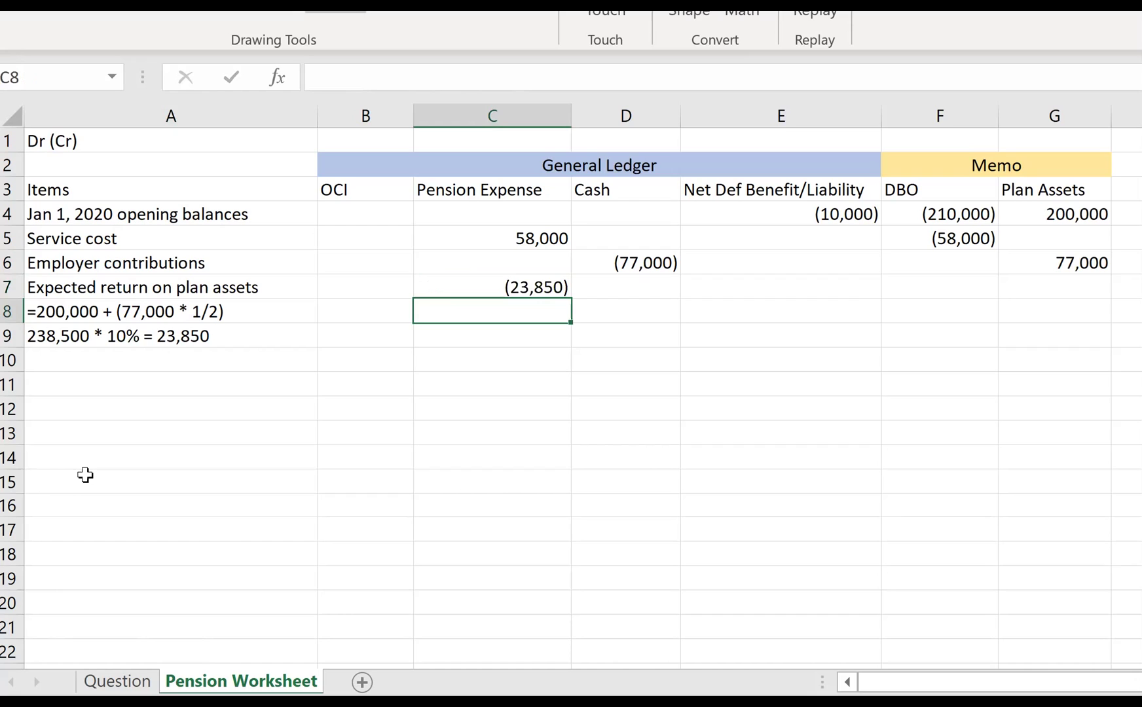
Record the matching expected return of 23850 under Plan Assets in cell G7.
{"action": "key", "text": "Up"}
{"action": "key", "text": "Left"}
{"action": "key", "text": "Left"}
{"action": "key", "text": "Right"}
{"action": "key", "text": "Right"}
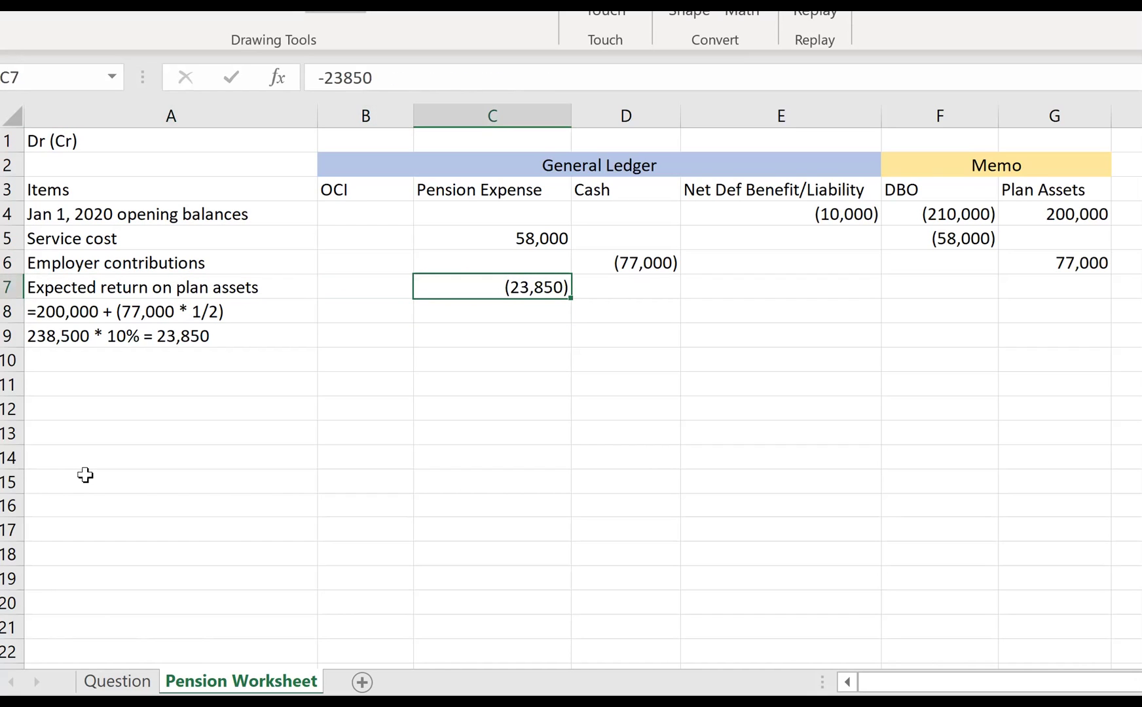
{"action": "key", "text": "Right"}
{"action": "key", "text": "Right"}
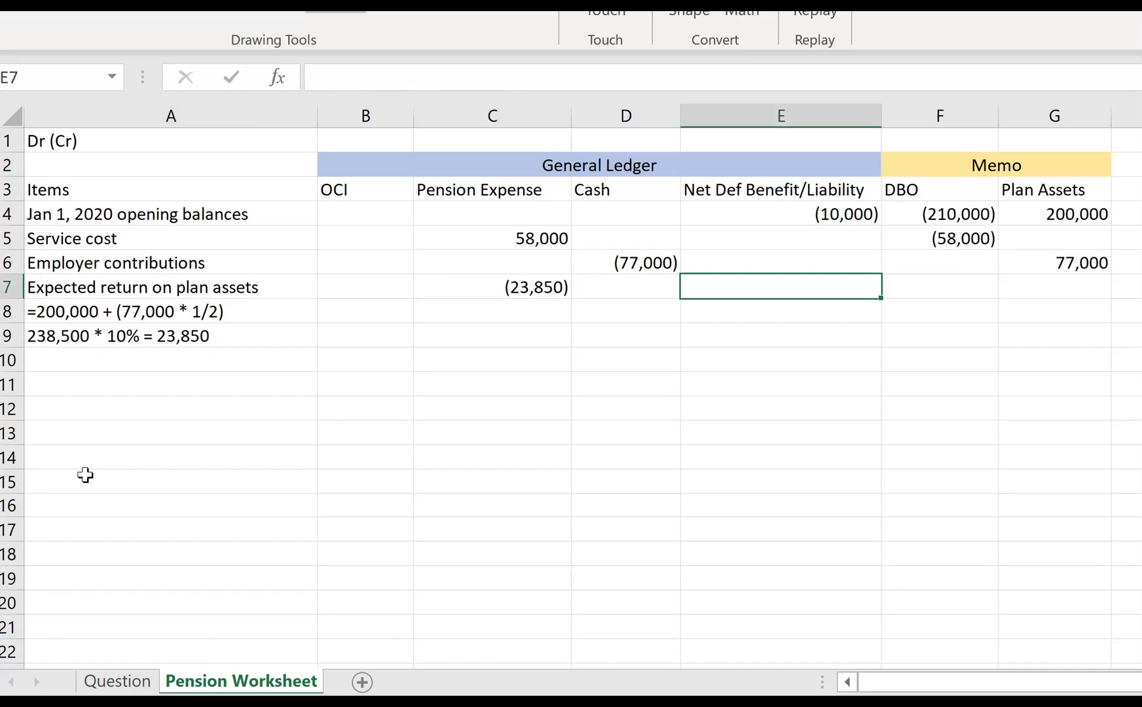
{"action": "key", "text": "Right"}
{"action": "key", "text": "Right"}
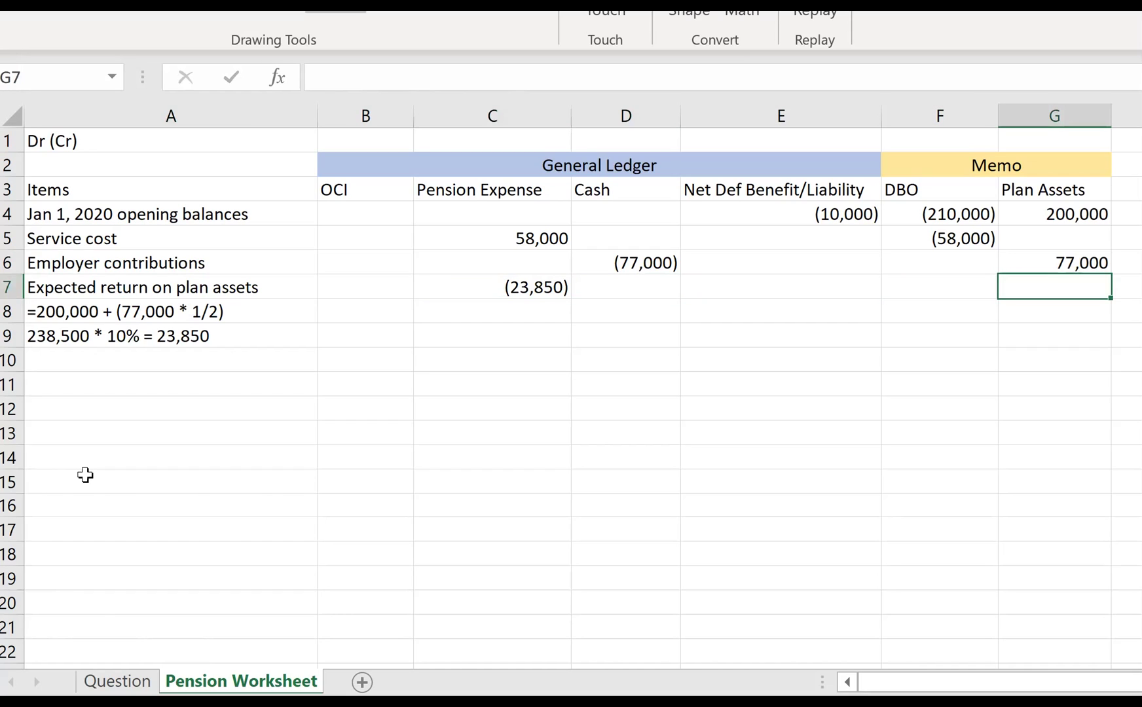
{"action": "type", "text": "23850"}
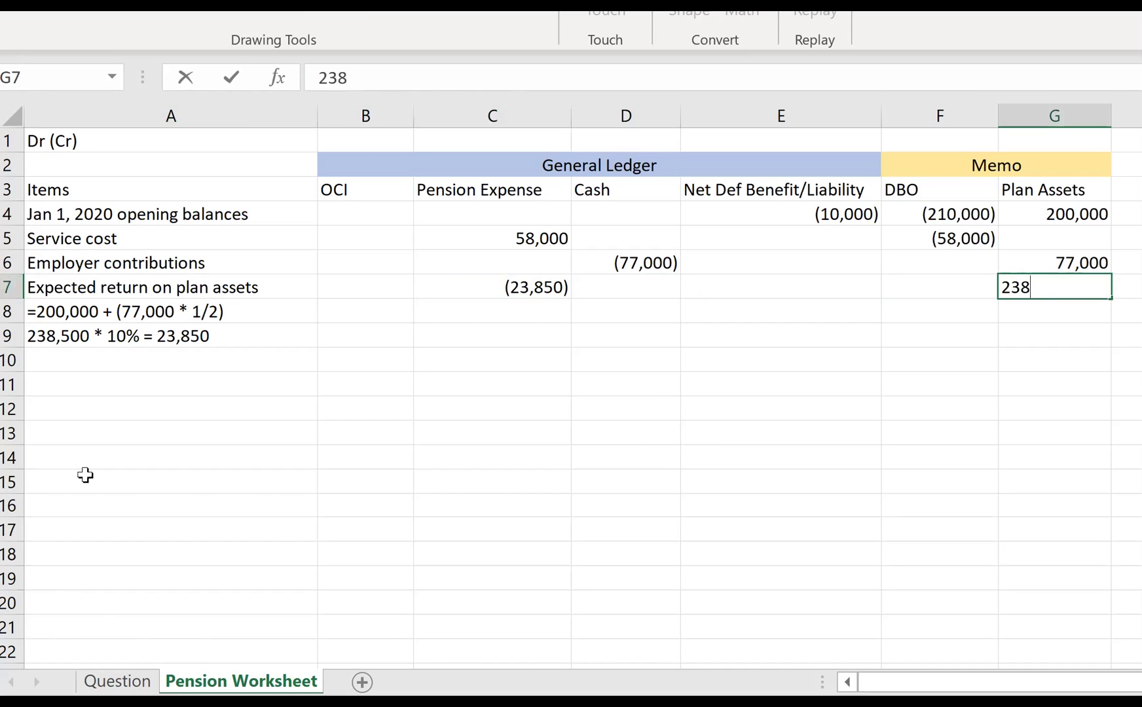
{"action": "key", "text": "Return"}
Label cell A10, below the expected return calculations, "Expected interest on DBO".
{"action": "key", "text": "Left"}
{"action": "key", "text": "Left"}
{"action": "key", "text": "Left"}
{"action": "key", "text": "Left"}
{"action": "key", "text": "Left"}
{"action": "key", "text": "Left"}
{"action": "key", "text": "Down"}
{"action": "key", "text": "Down"}
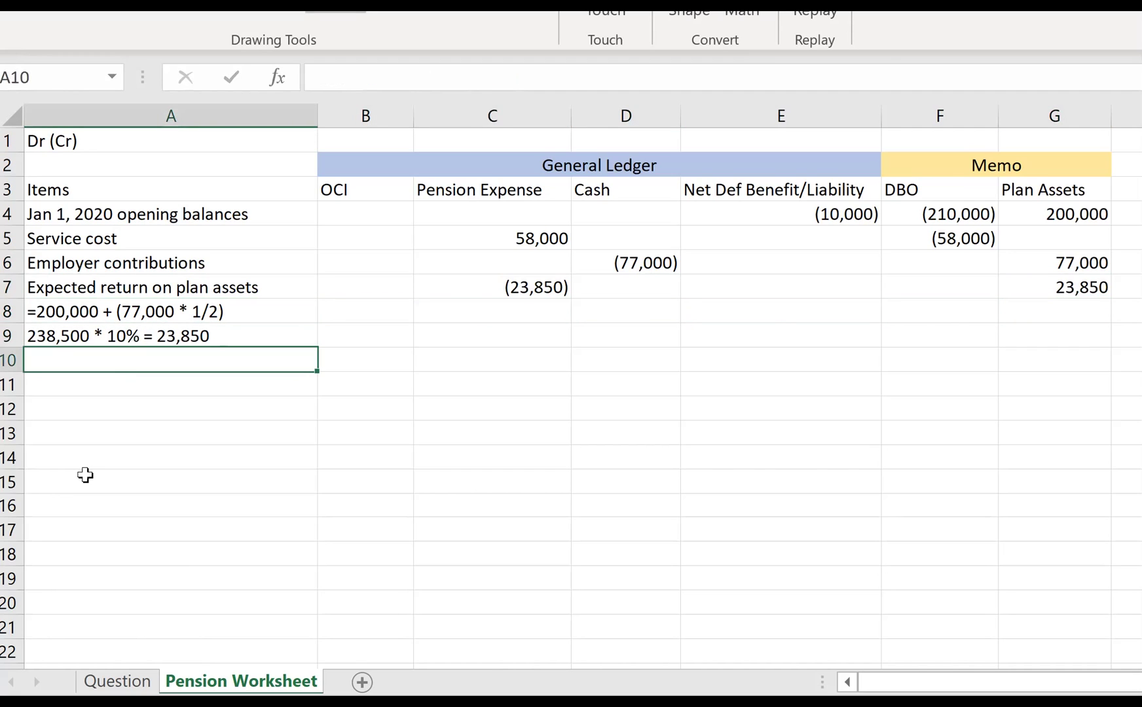
{"action": "type", "text": "Expected "}
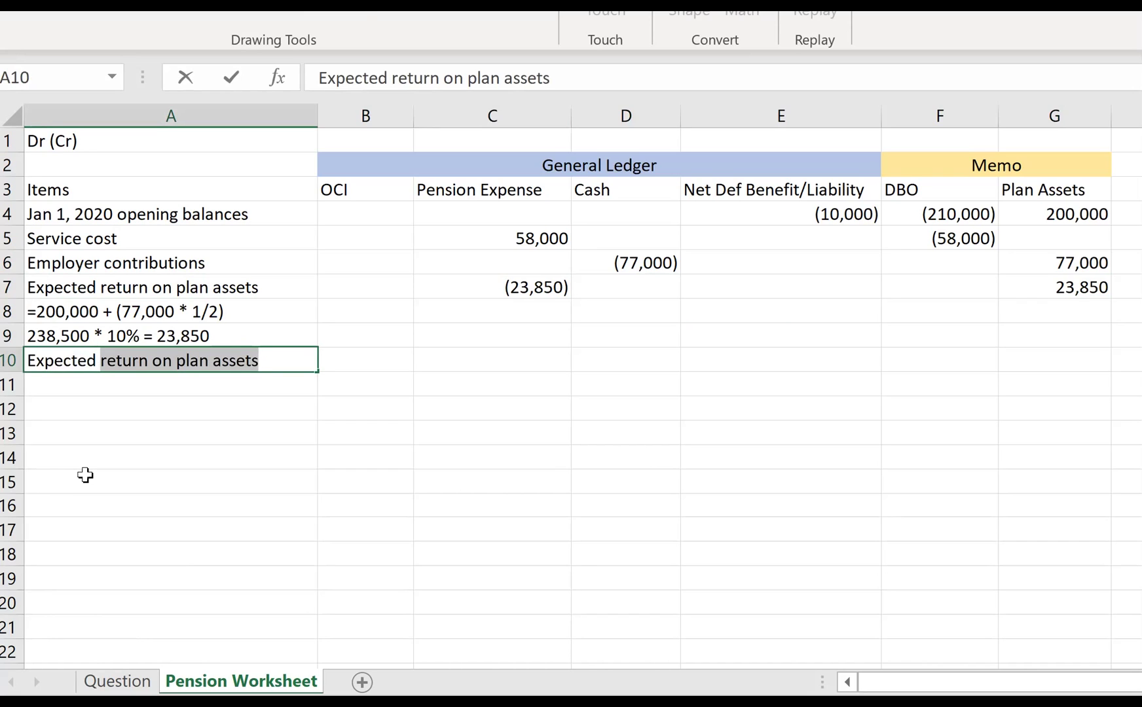
{"action": "type", "text": "inter"}
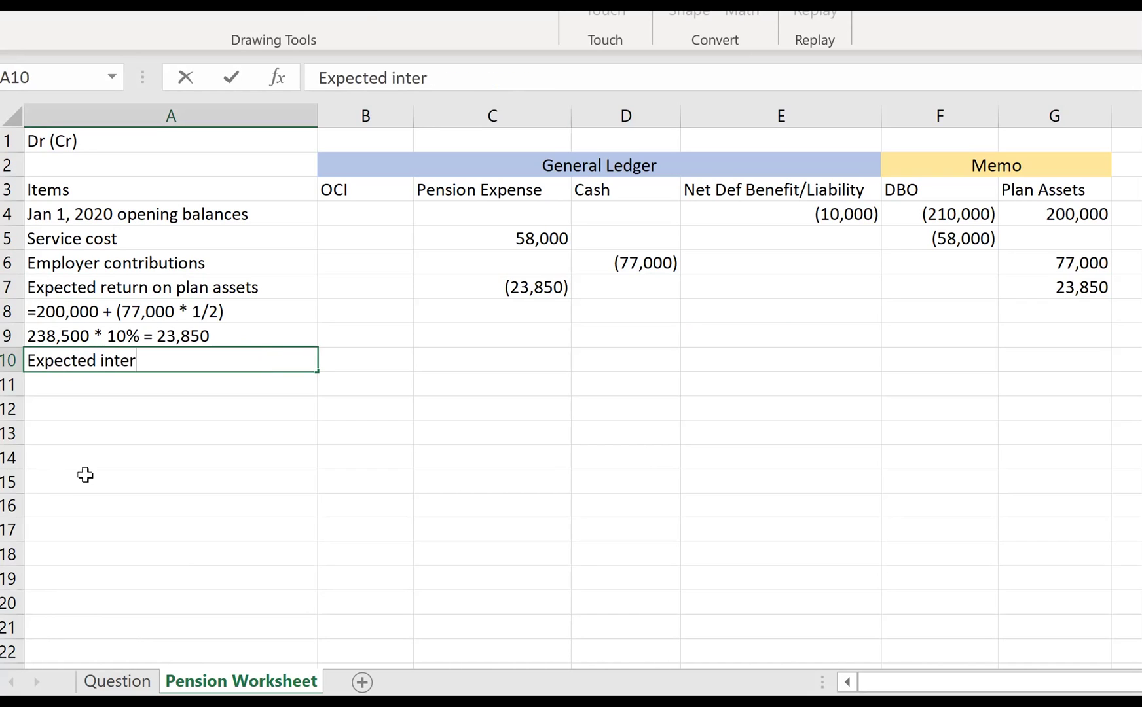
{"action": "type", "text": "est on DBO"}
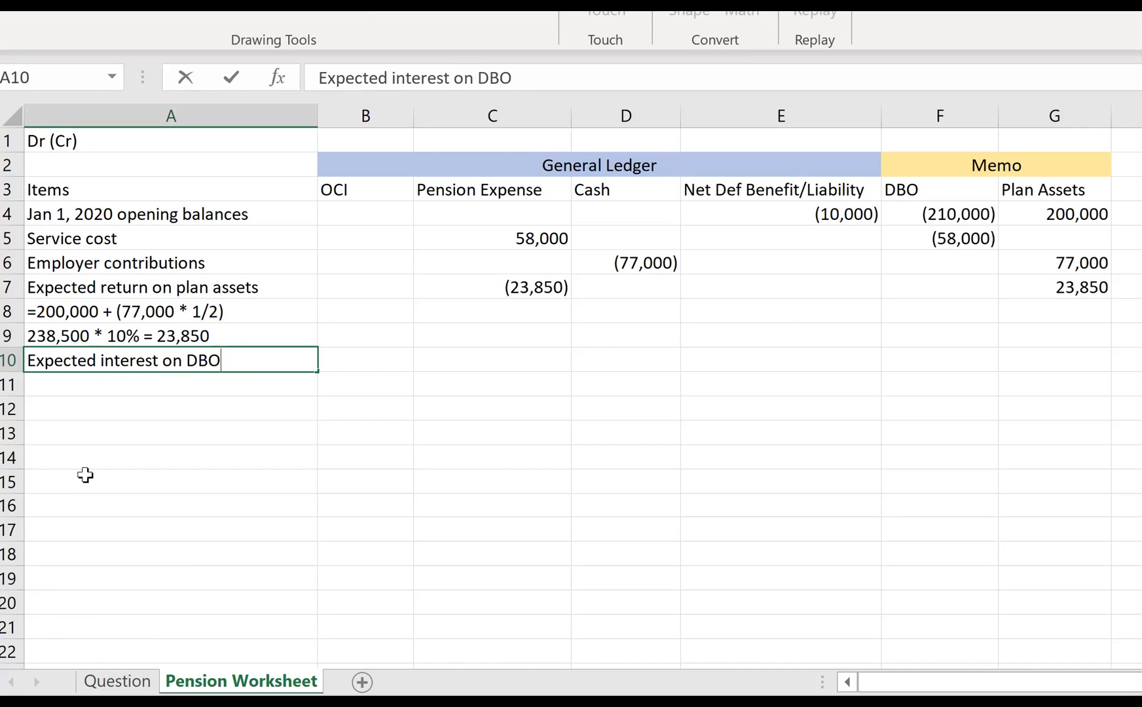
{"action": "key", "text": "Return"}
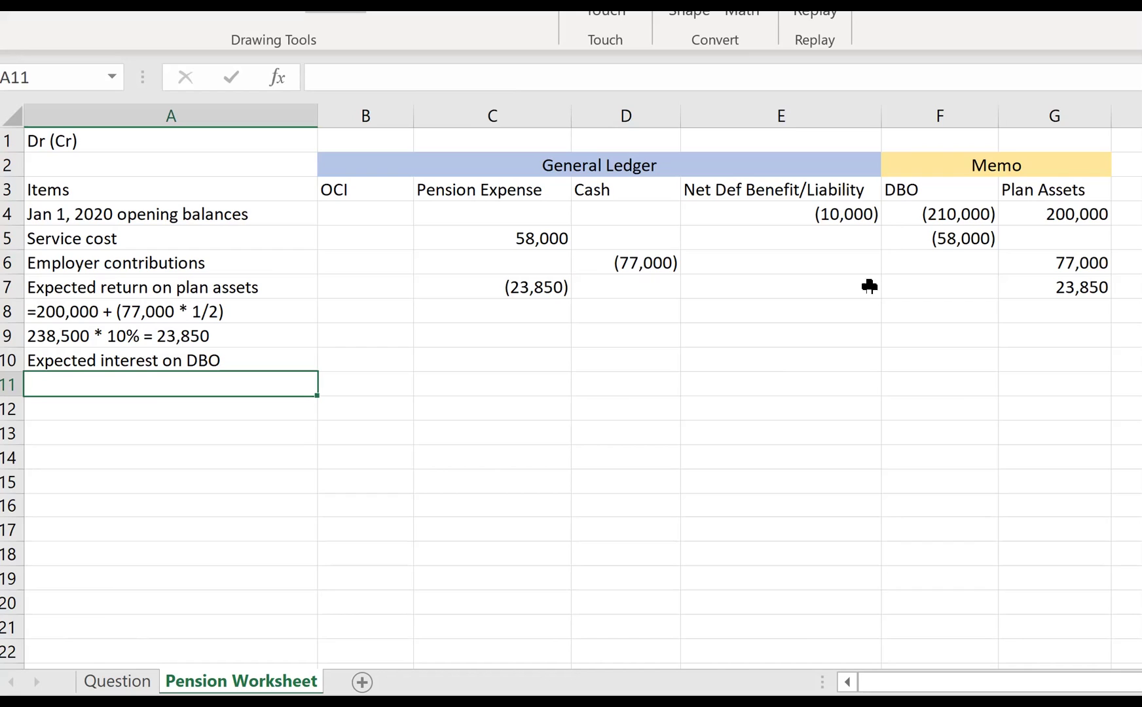
Enter the DBO interest calculation in cell A11 as plain text reading "=210,000 * 10% = $21,000".
{"action": "left_click_drag", "start_coordinate": [99, 287], "coordinate": [157, 327]}
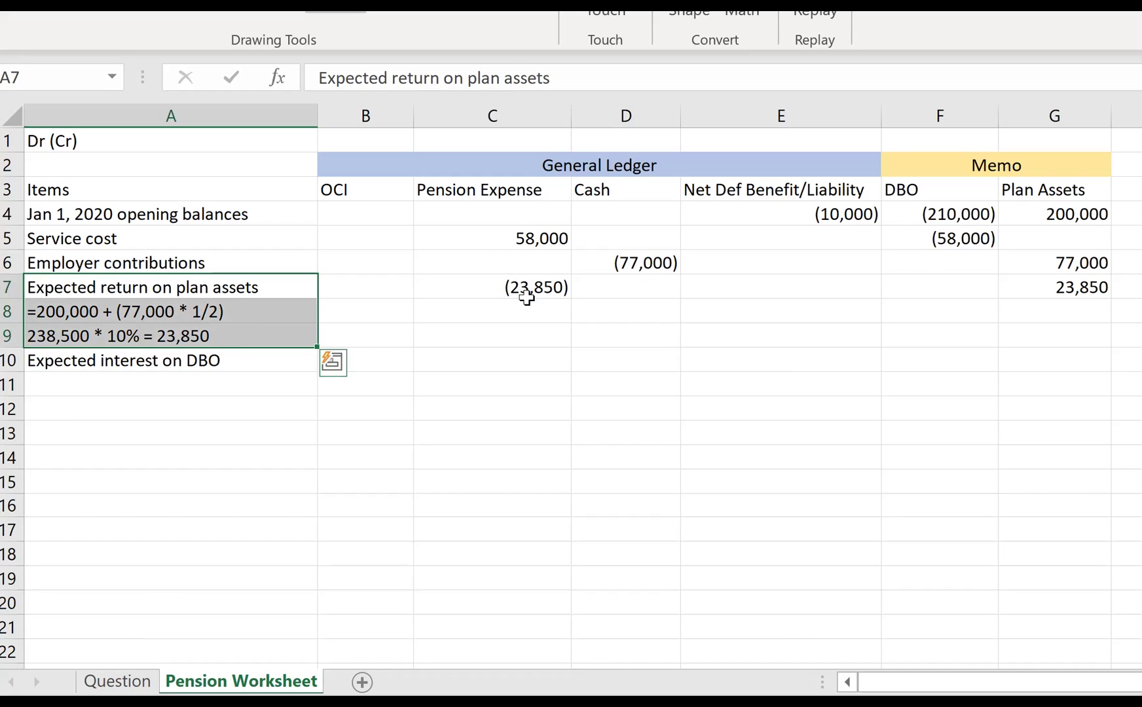
{"action": "left_click", "coordinate": [214, 358]}
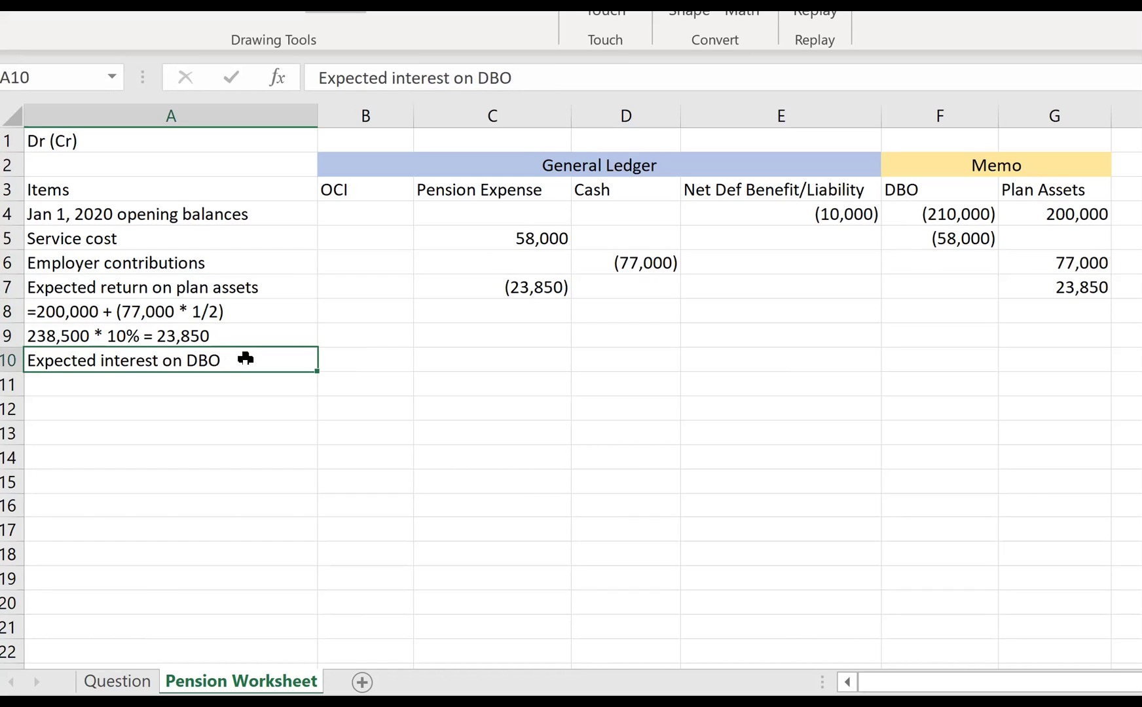
{"action": "left_click", "coordinate": [236, 389]}
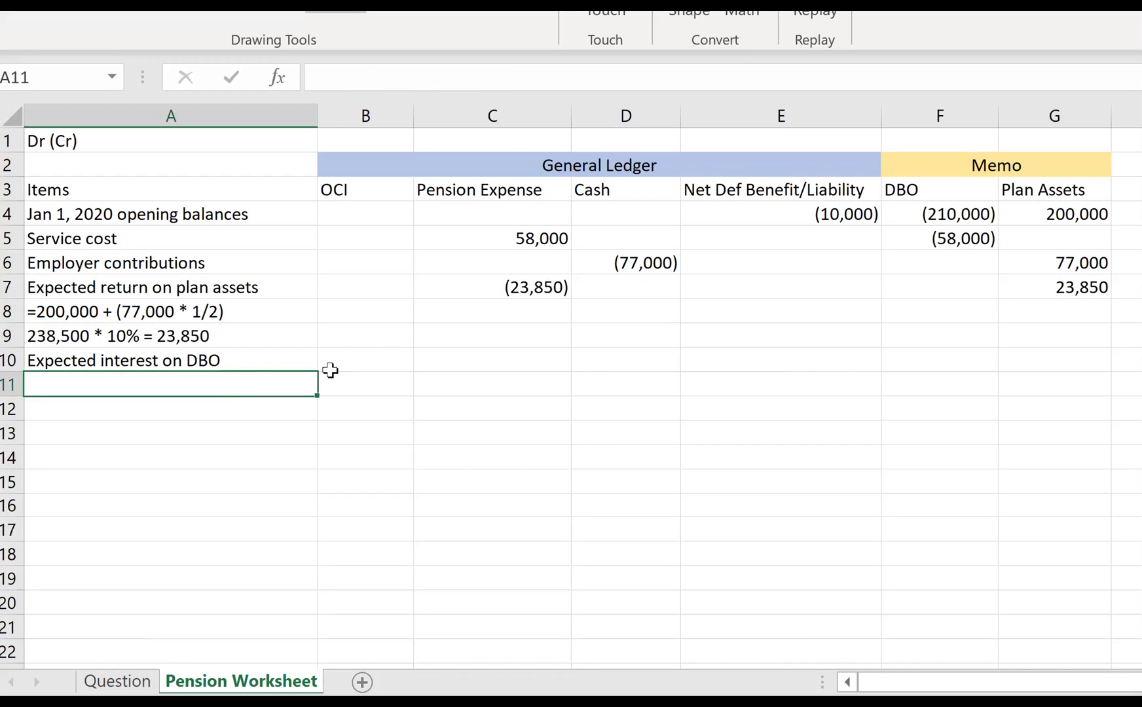
{"action": "type", "text": "="}
{"action": "key", "text": "BackSpace"}
{"action": "type", "text": "'="}
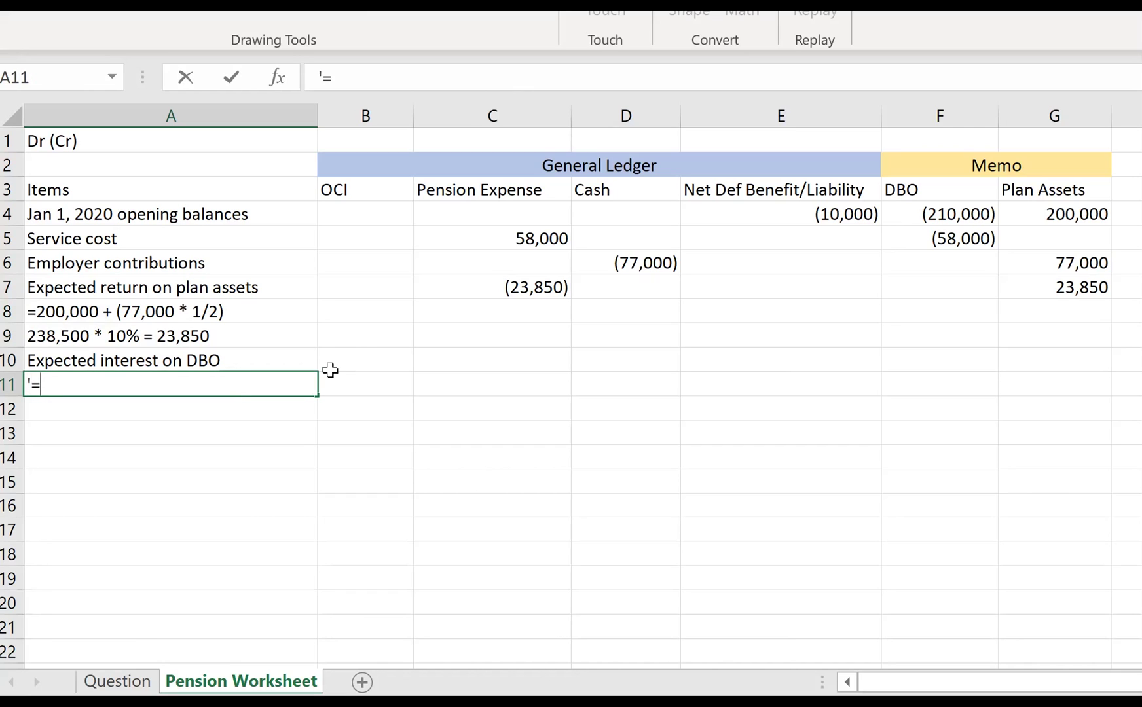
{"action": "type", "text": "210,00"}
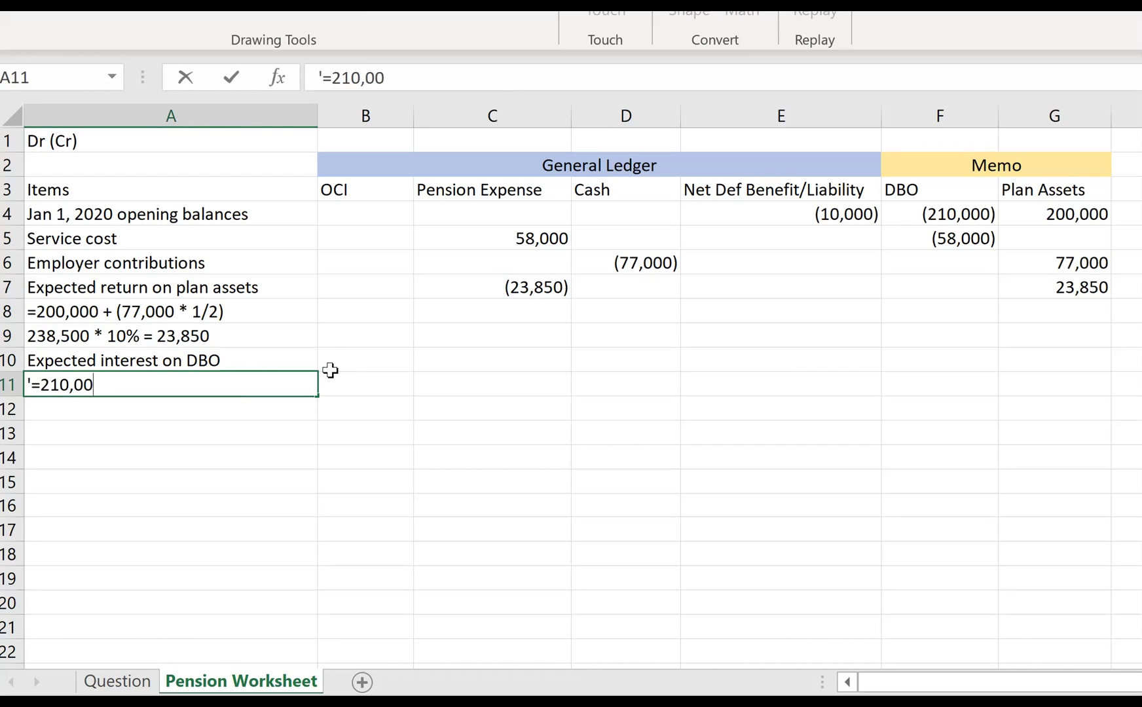
{"action": "type", "text": "0 * 10%"}
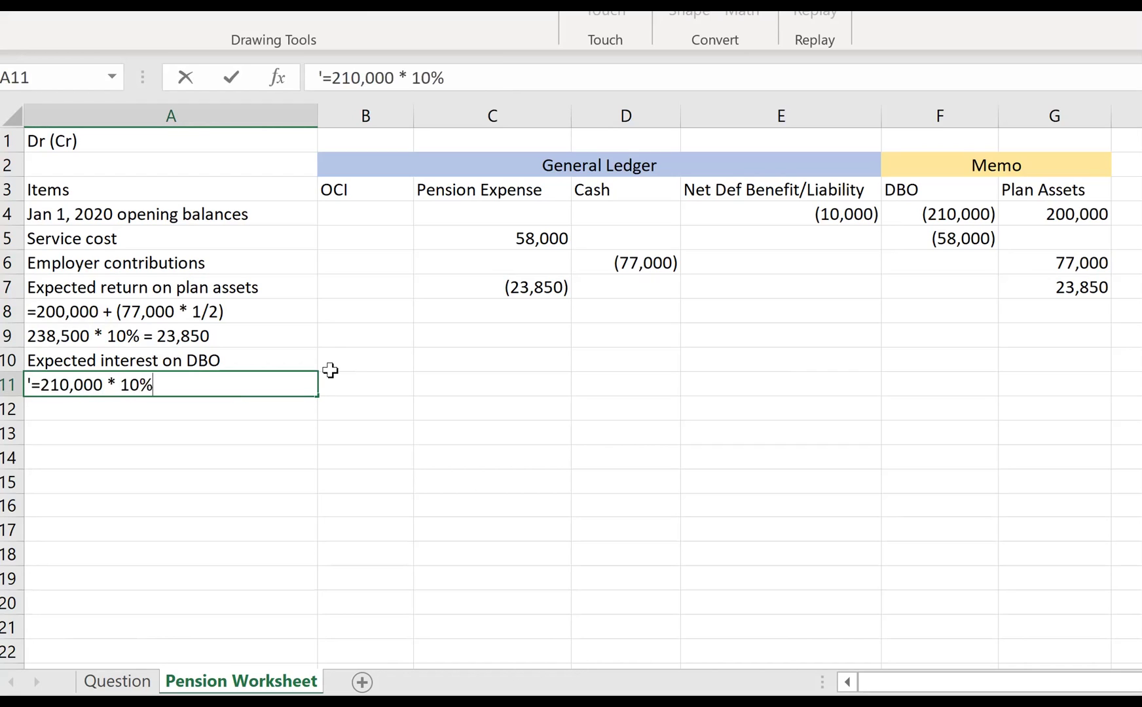
{"action": "type", "text": " = $21,000"}
{"action": "key", "text": "Return"}
Record the expected interest on the DBO as 21000 under Pension Expense in cell C11.
{"action": "key", "text": "Up"}
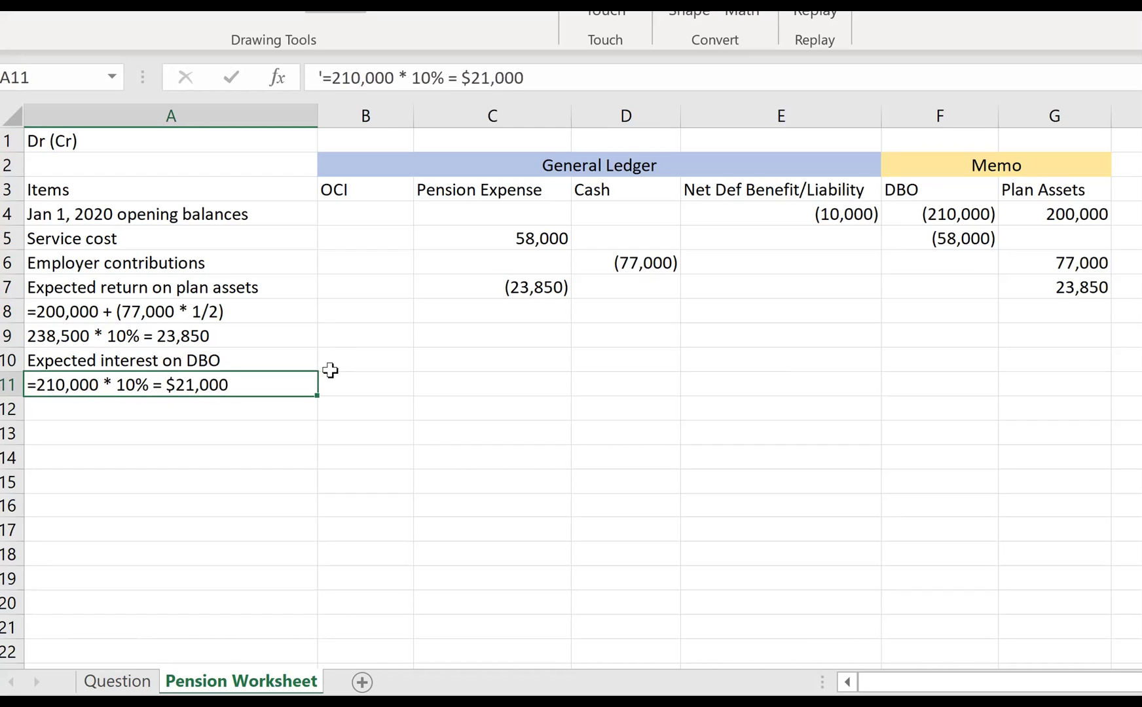
{"action": "left_click", "coordinate": [332, 377]}
{"action": "key", "text": "Right"}
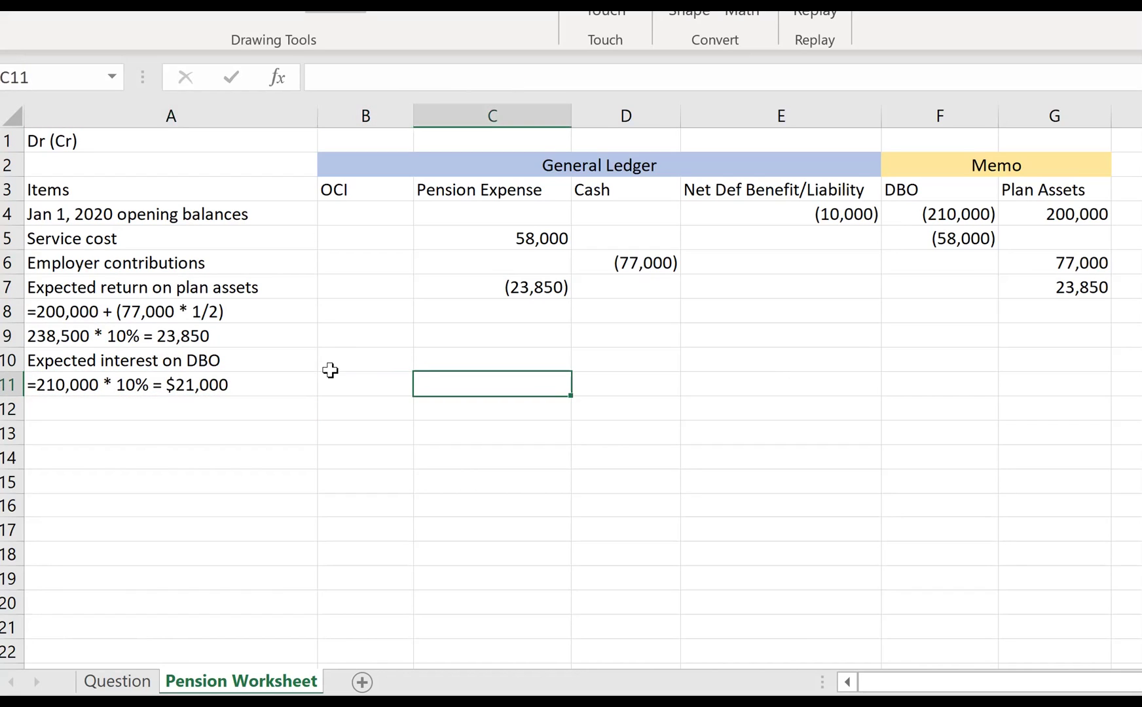
{"action": "type", "text": "000"}
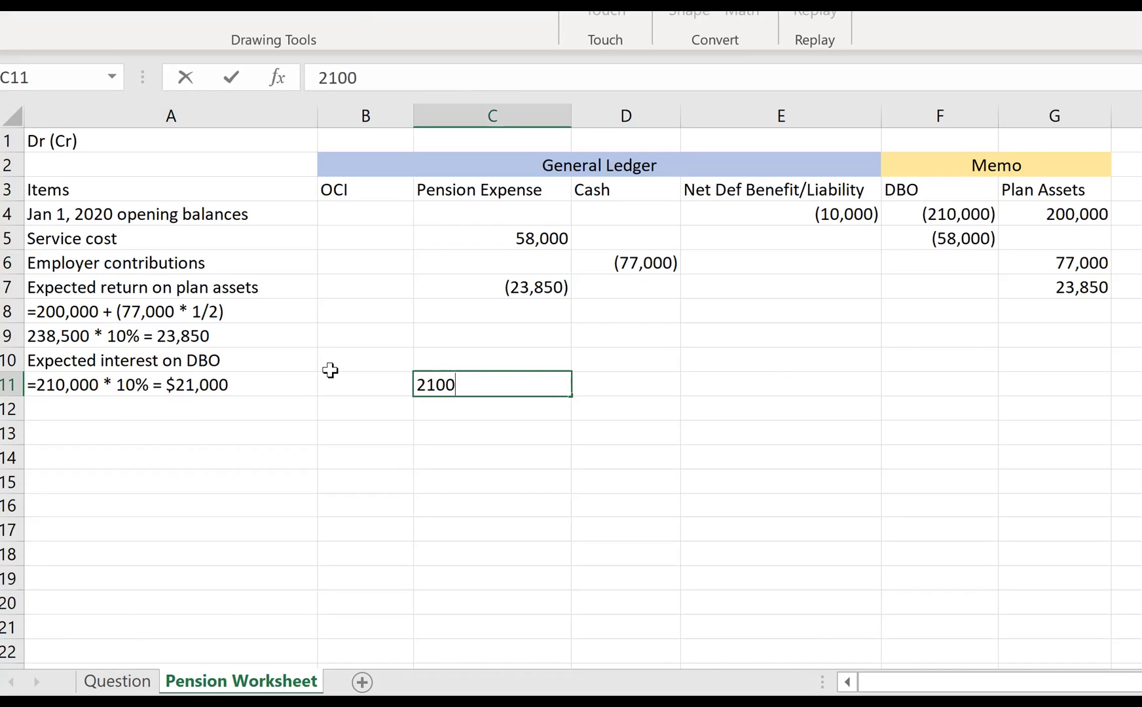
{"action": "key", "text": "Return"}
Record the expected interest as -21000 under DBO in cell F11.
{"action": "key", "text": "Up"}
{"action": "key", "text": "Left"}
{"action": "key", "text": "Left"}
{"action": "key", "text": "Right"}
{"action": "key", "text": "Right"}
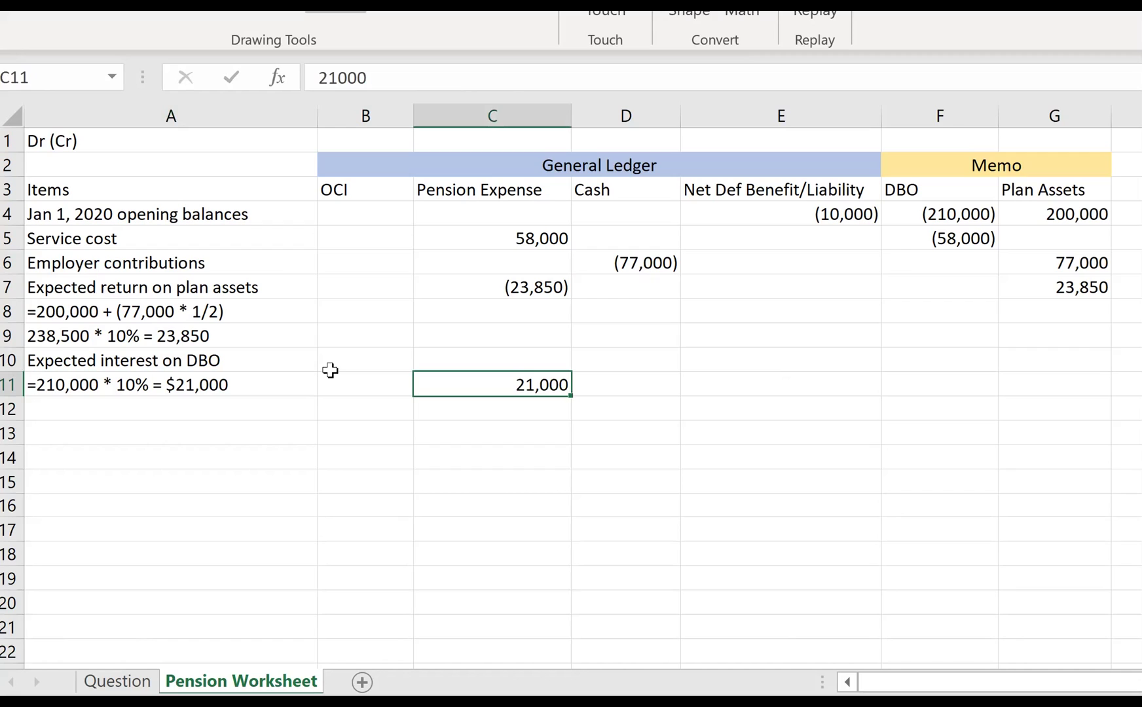
{"action": "key", "text": "Right"}
{"action": "key", "text": "Right"}
{"action": "key", "text": "Right"}
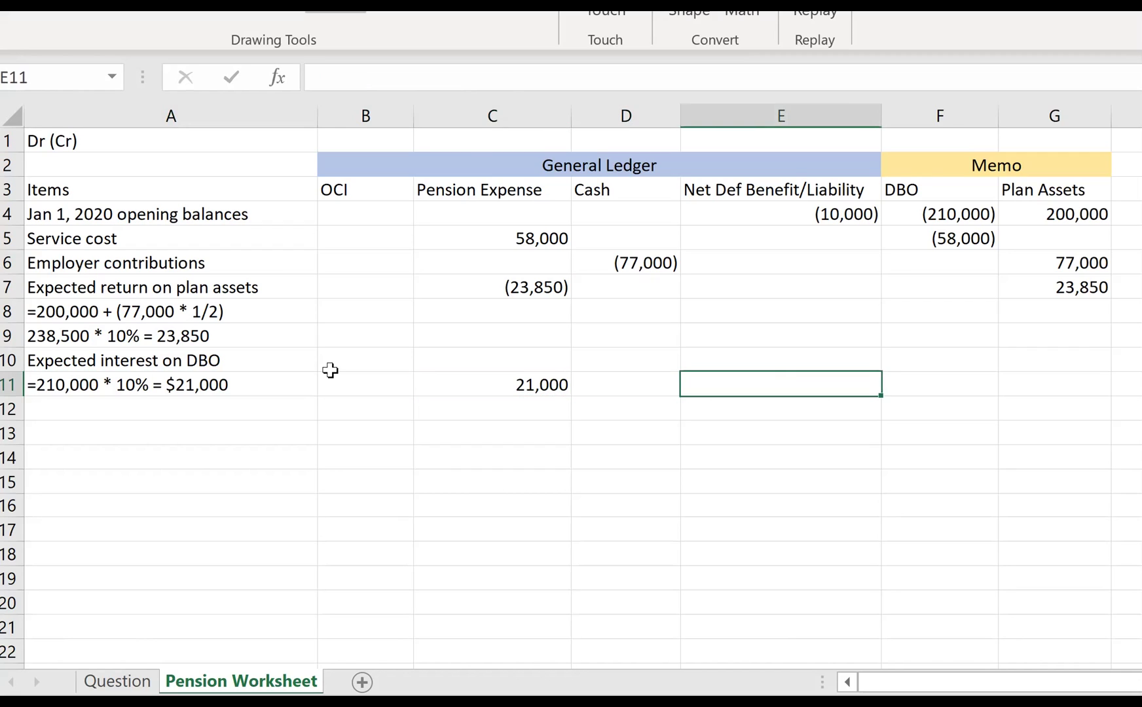
{"action": "type", "text": "-2"}
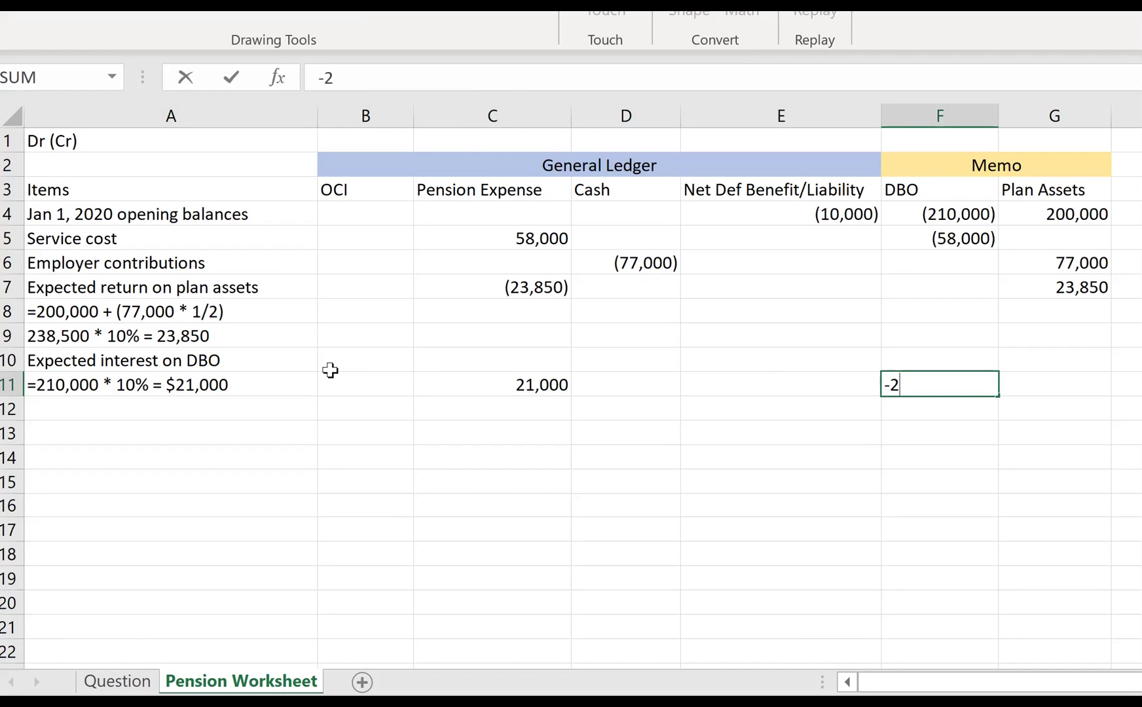
{"action": "type", "text": "1000"}
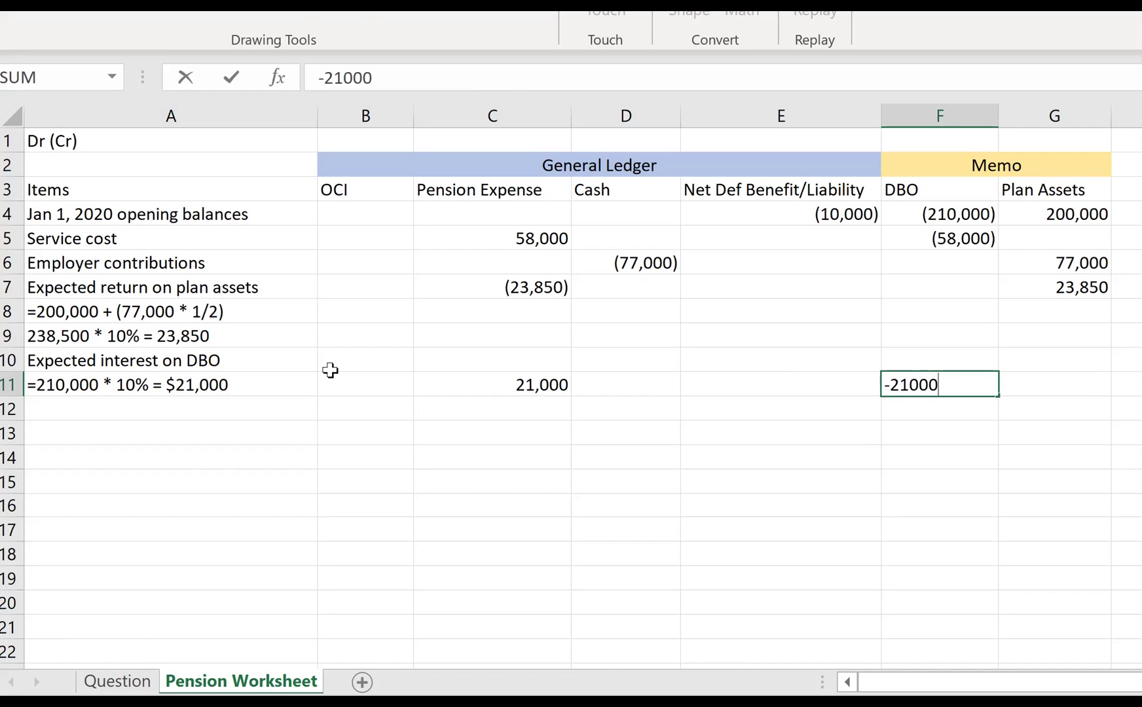
{"action": "key", "text": "Return"}
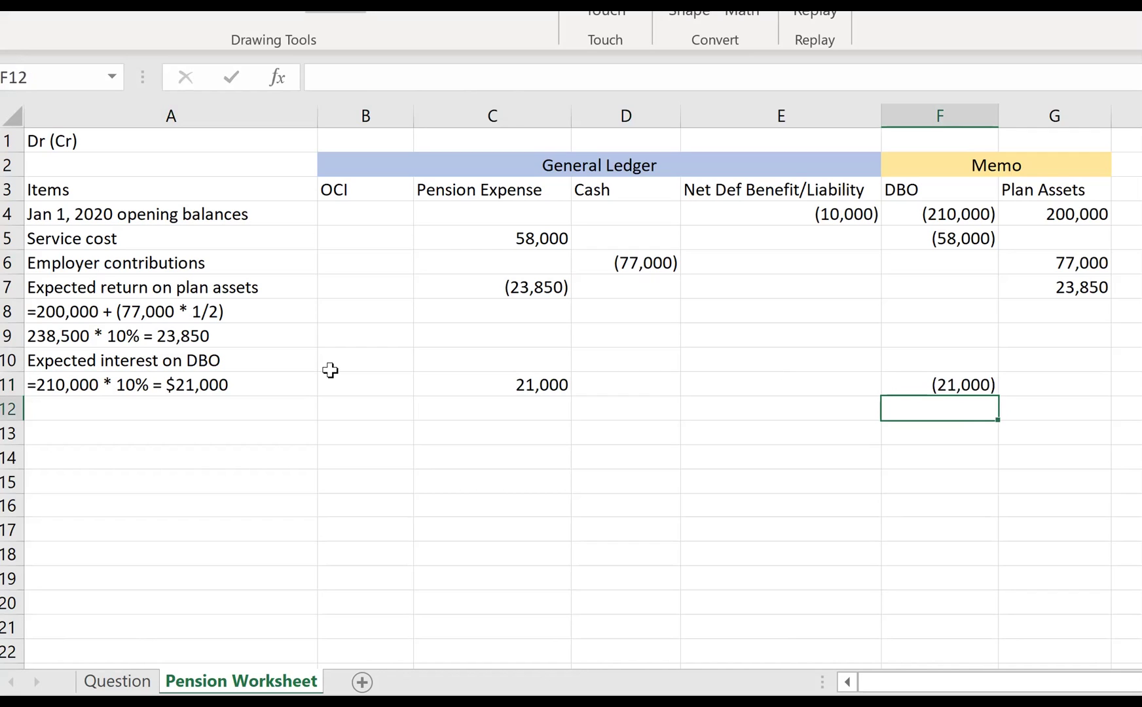
Review the expected interest entries in row 11 and the combined Pension Expense amounts in C7 through C11.
{"action": "left_click", "coordinate": [514, 380]}
{"action": "left_click", "coordinate": [971, 390]}
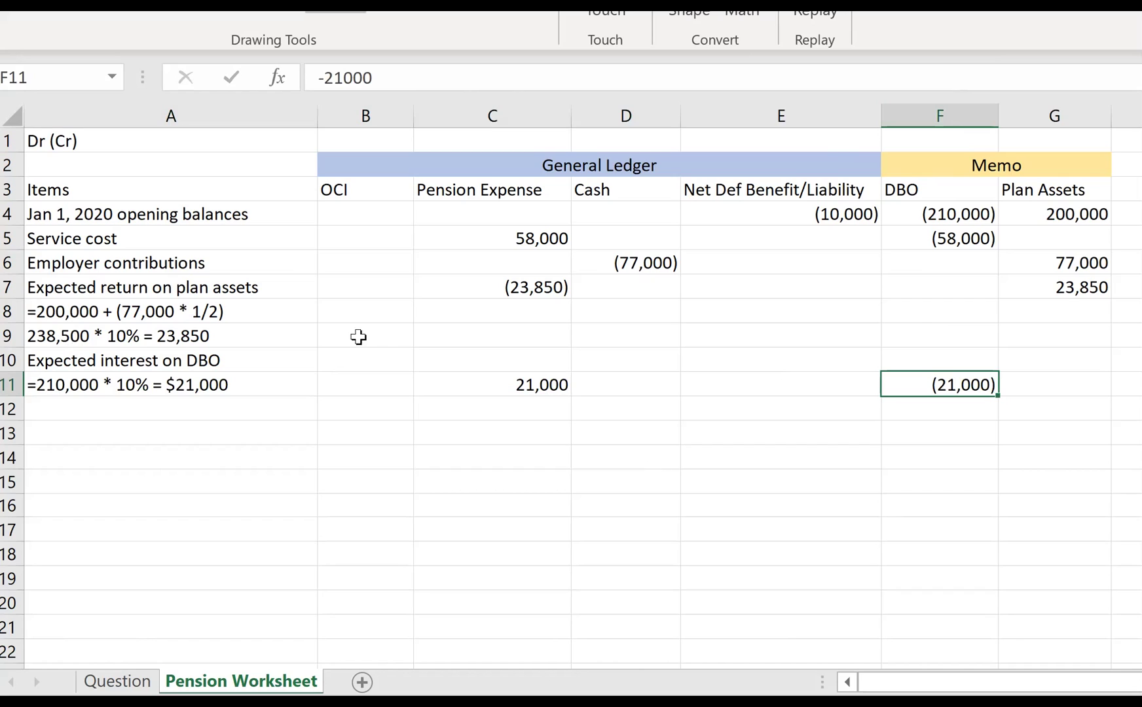
{"action": "left_click_drag", "start_coordinate": [514, 287], "coordinate": [517, 383]}
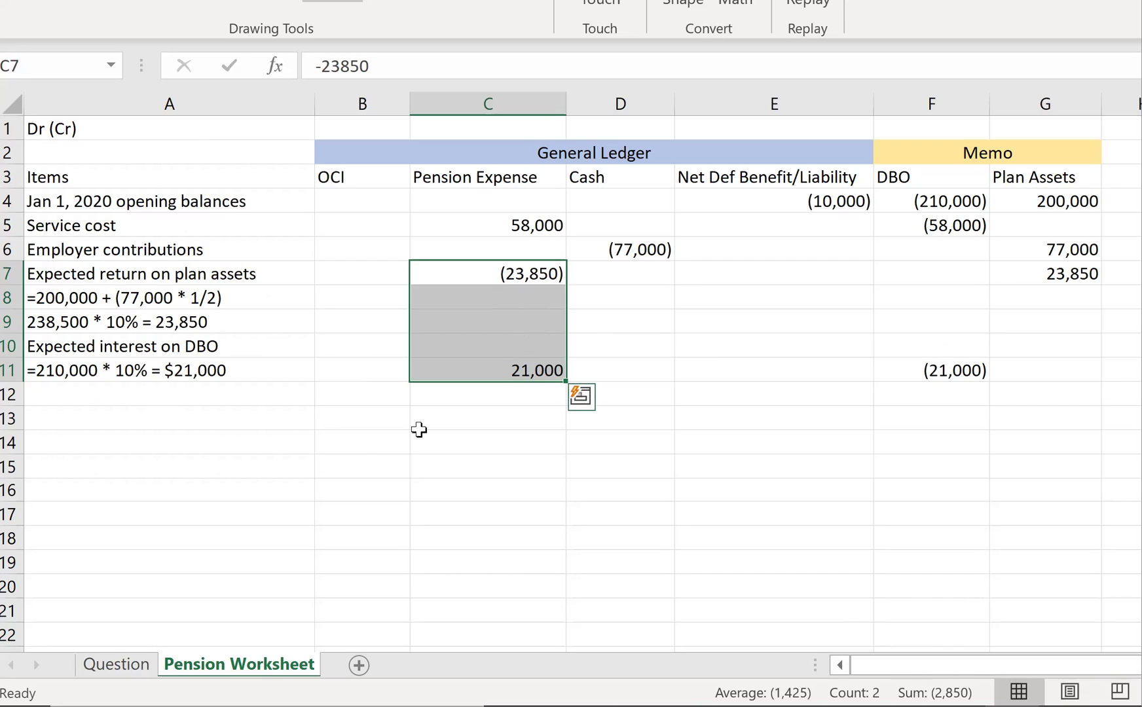
On the Question sheet, ink a check mark beside the 10% discount rate and circle the 25,000 actual return on plan assets.
{"action": "left_click", "coordinate": [157, 406]}
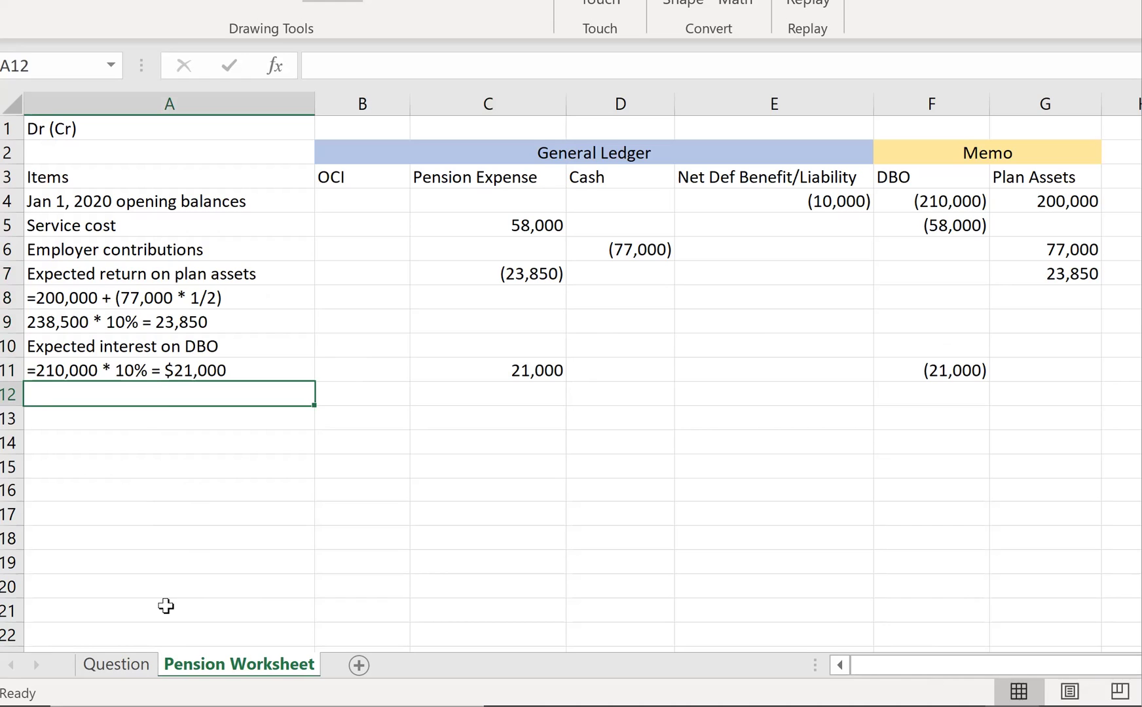
{"action": "left_click", "coordinate": [77, 650]}
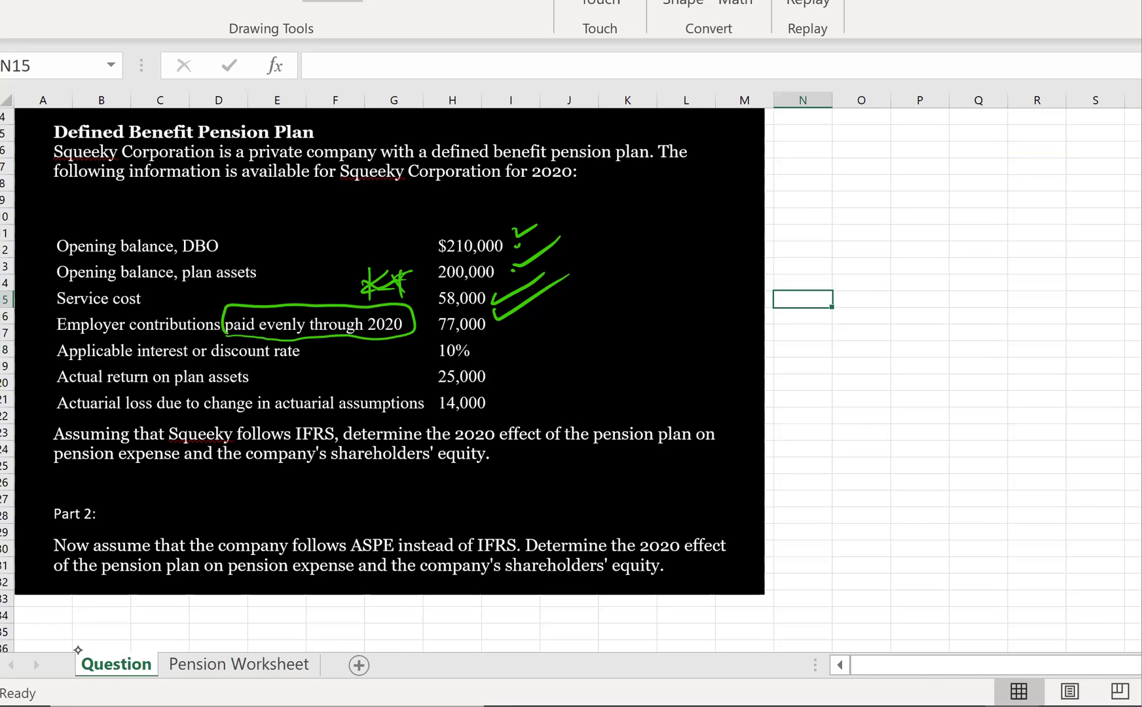
{"action": "mouse_move", "coordinate": [474, 335]}
{"action": "left_mouse_down"}
{"action": "mouse_move", "coordinate": [478, 345]}
{"action": "mouse_move", "coordinate": [538, 304]}
{"action": "left_mouse_up"}
{"action": "mouse_move", "coordinate": [509, 365]}
{"action": "left_mouse_down"}
{"action": "mouse_move", "coordinate": [421, 374]}
{"action": "mouse_move", "coordinate": [507, 385]}
{"action": "mouse_move", "coordinate": [512, 368]}
{"action": "left_mouse_up"}
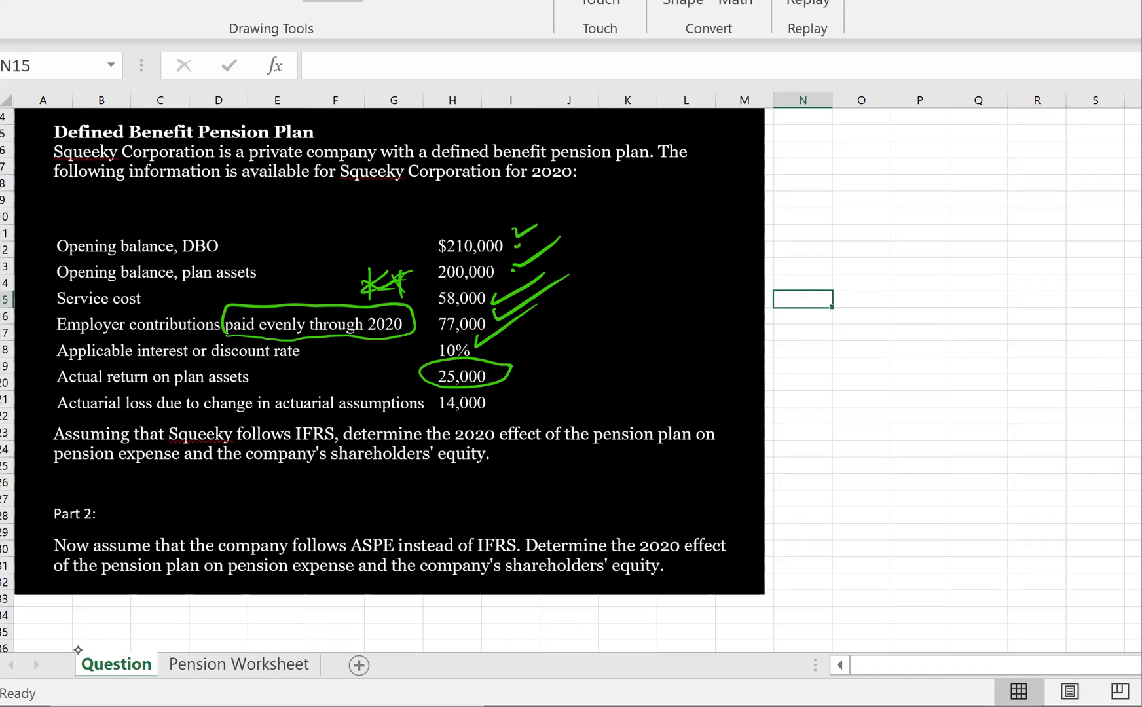
{"action": "left_click", "coordinate": [237, 670]}
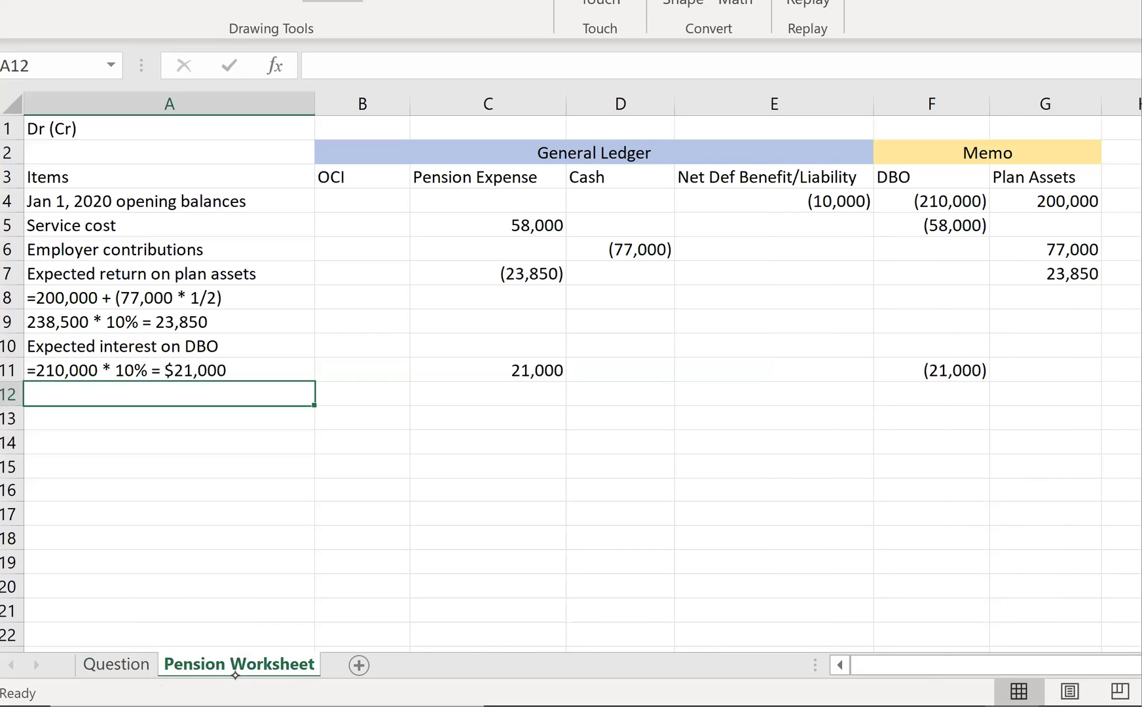
Label cell A12, below the DBO interest calculation, "Actual return on plan assets".
{"action": "left_click", "coordinate": [507, 283]}
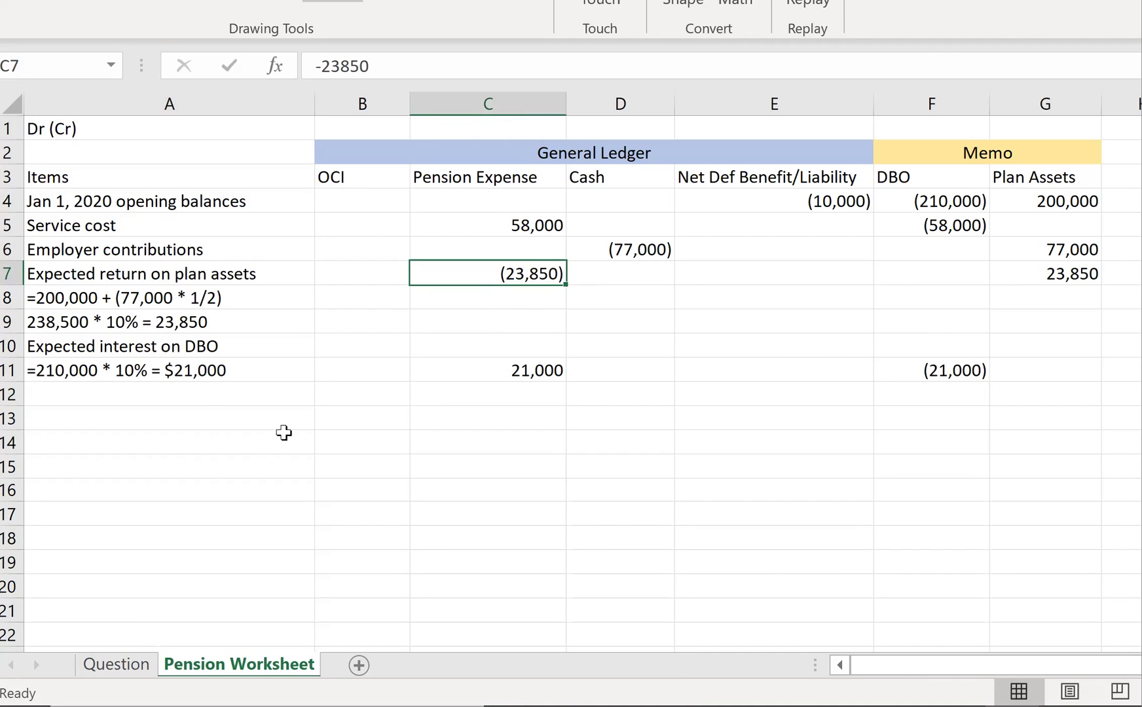
{"action": "left_click", "coordinate": [198, 395]}
{"action": "type", "text": "Avtua"}
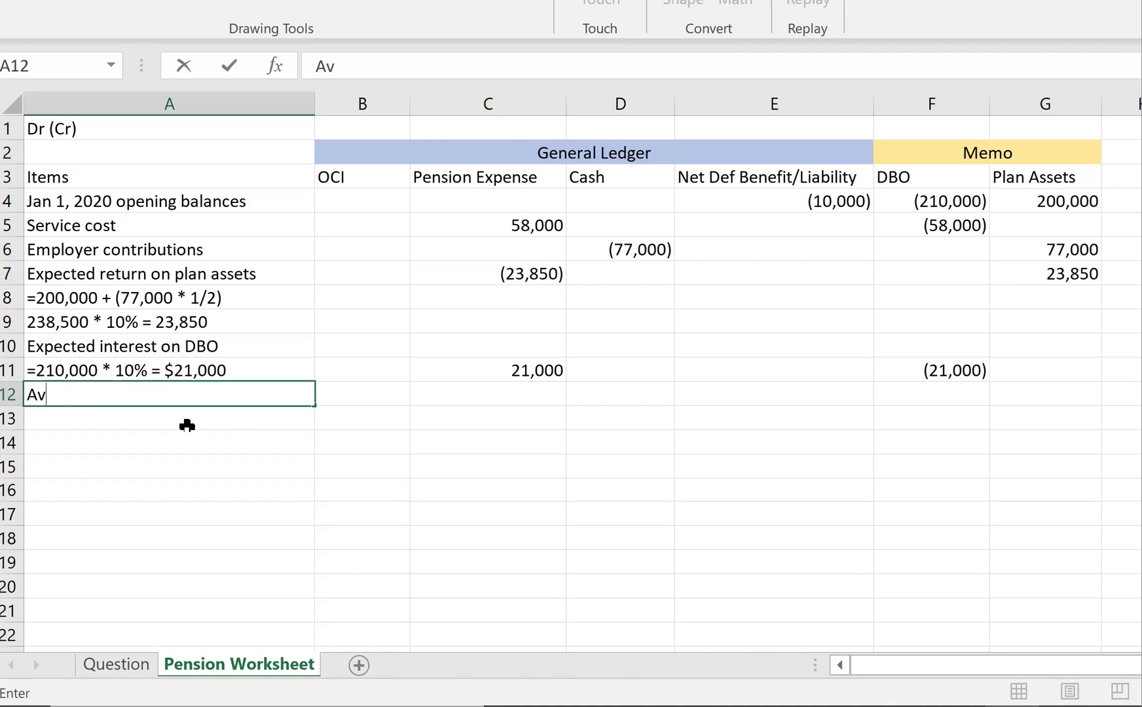
{"action": "key", "text": "BackSpace"}
{"action": "key", "text": "BackSpace"}
{"action": "key", "text": "BackSpace"}
{"action": "key", "text": "BackSpace"}
{"action": "type", "text": "ctual ret"}
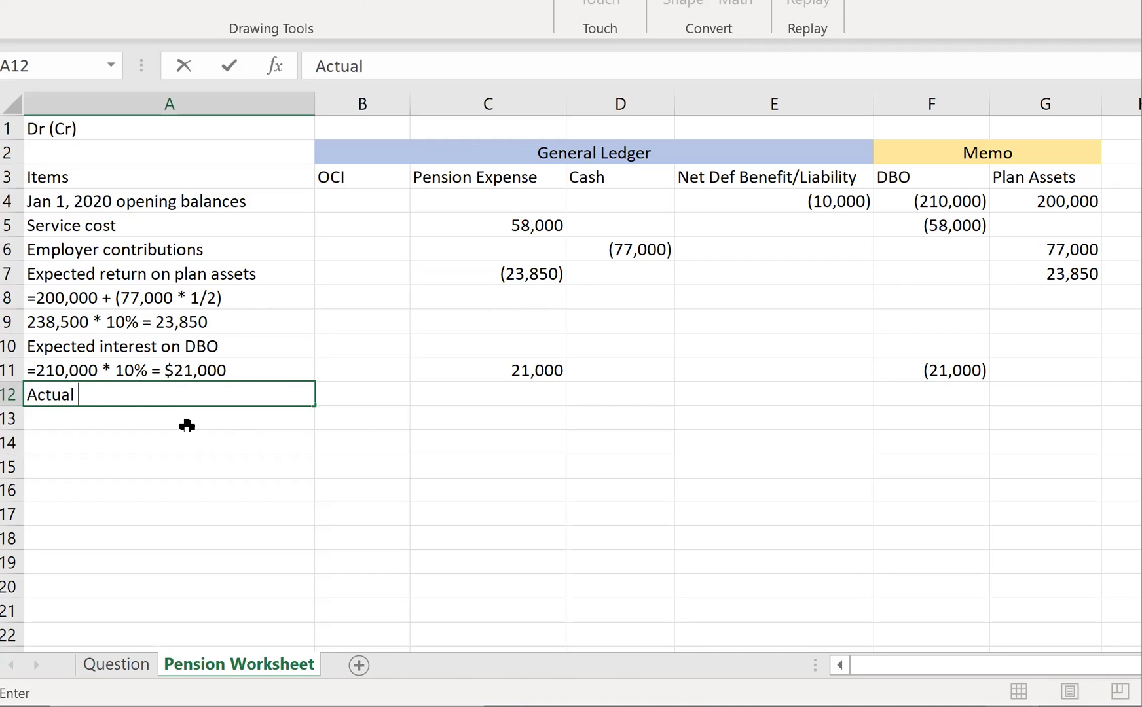
{"action": "key", "text": "BackSpace"}
{"action": "type", "text": "eturn "}
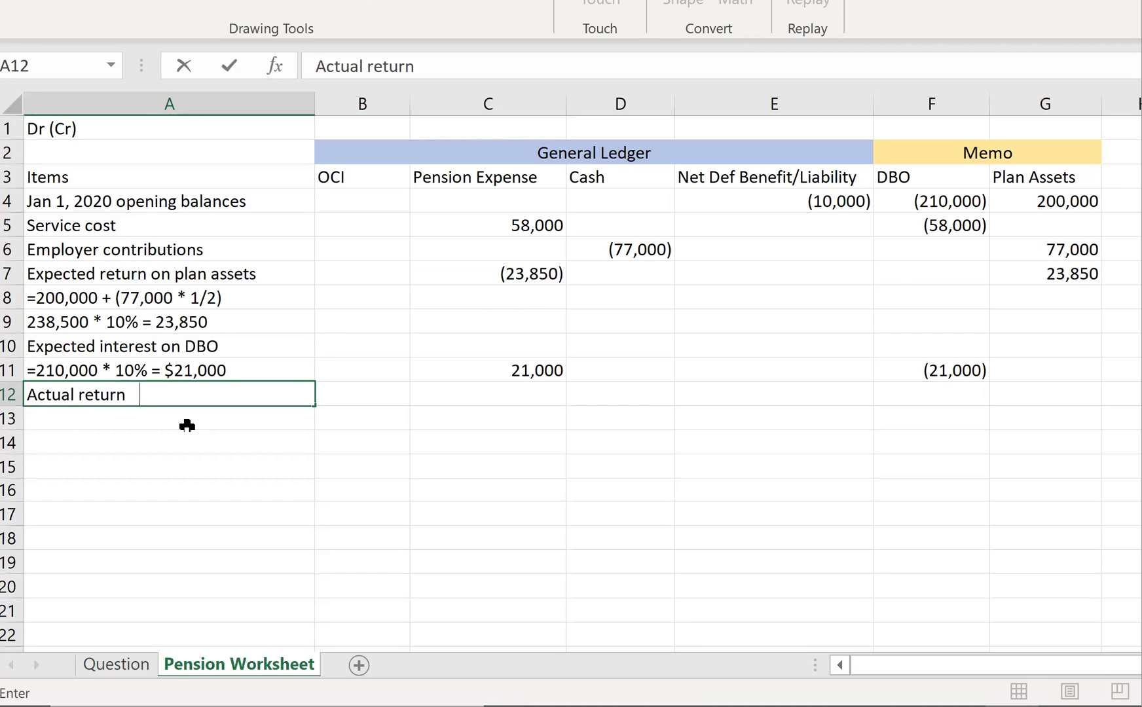
{"action": "type", "text": "on plan assets"}
{"action": "key", "text": "Return"}
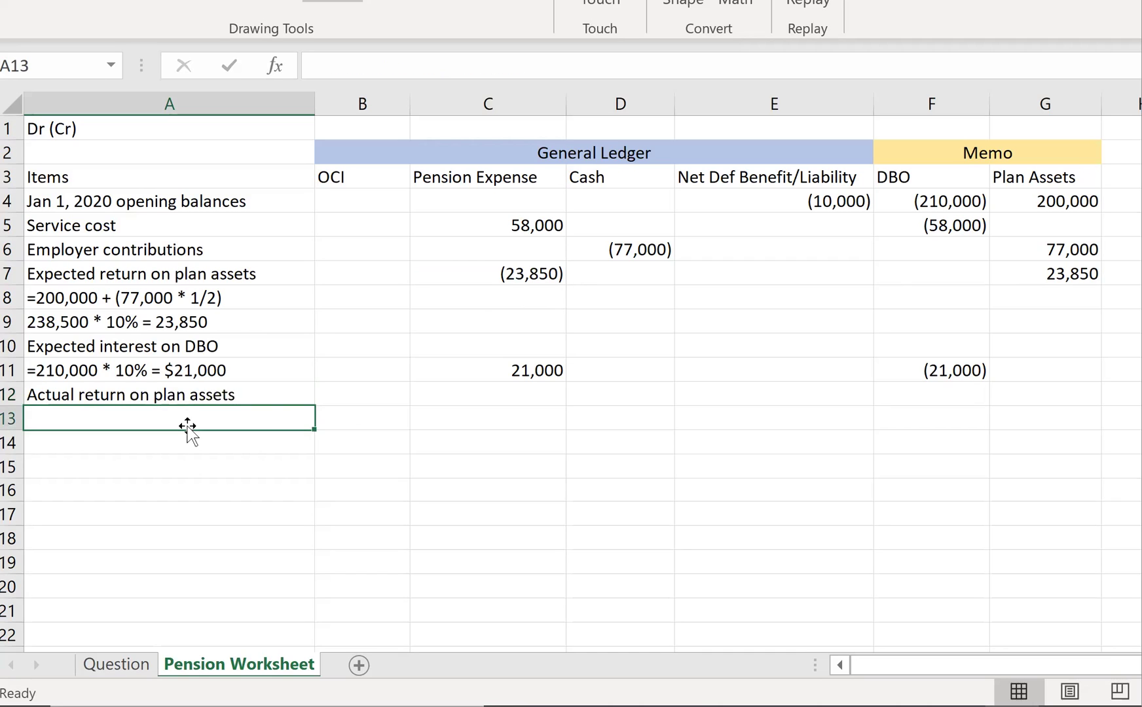
Enter the return difference calculation in cell A13 as plain text reading "(23,850 - 25,000 = 1,150)".
{"action": "type", "text": "'("}
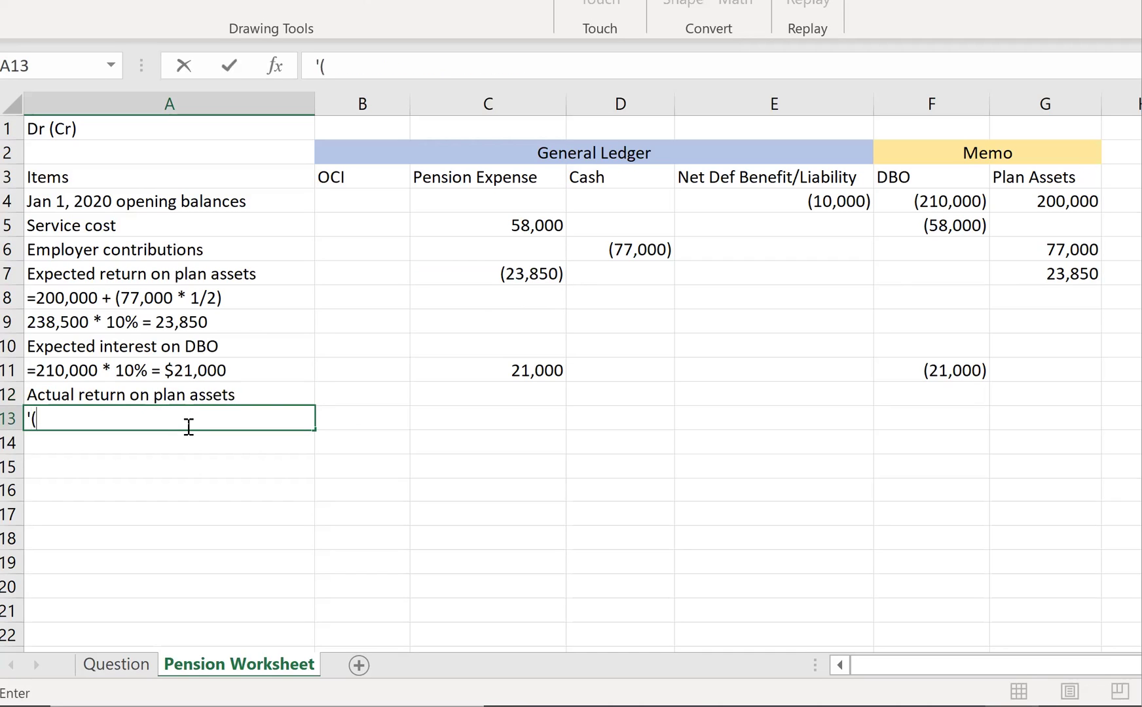
{"action": "type", "text": "23,850 - 2"}
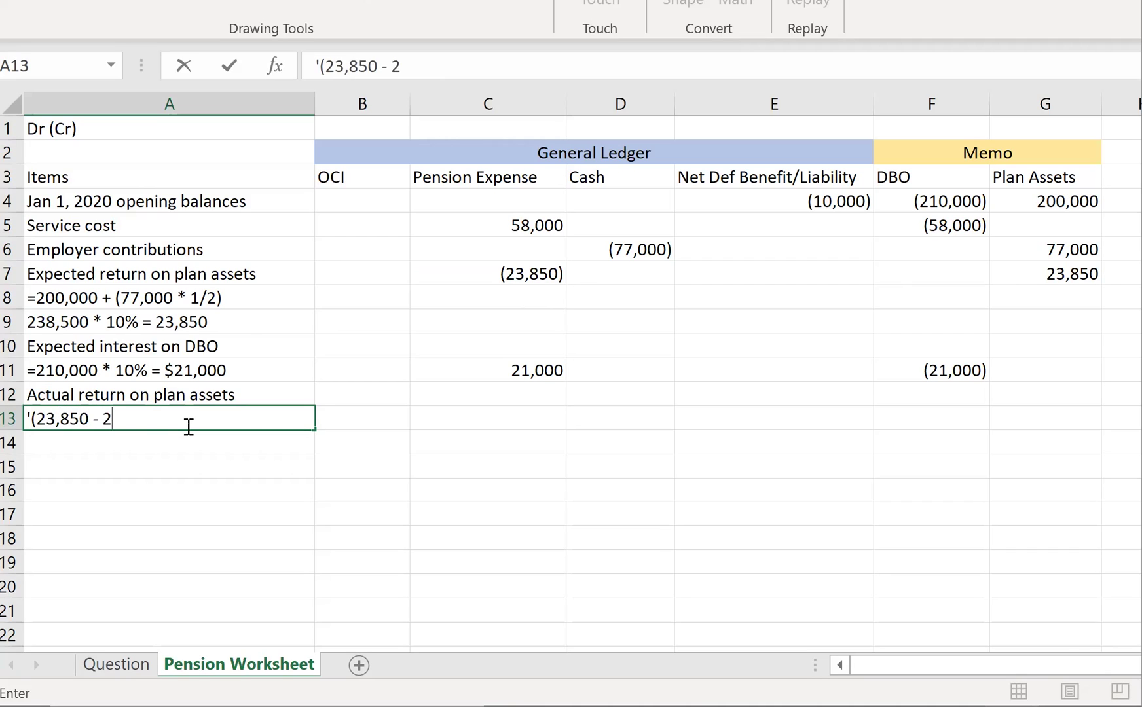
{"action": "type", "text": "5,000 = "}
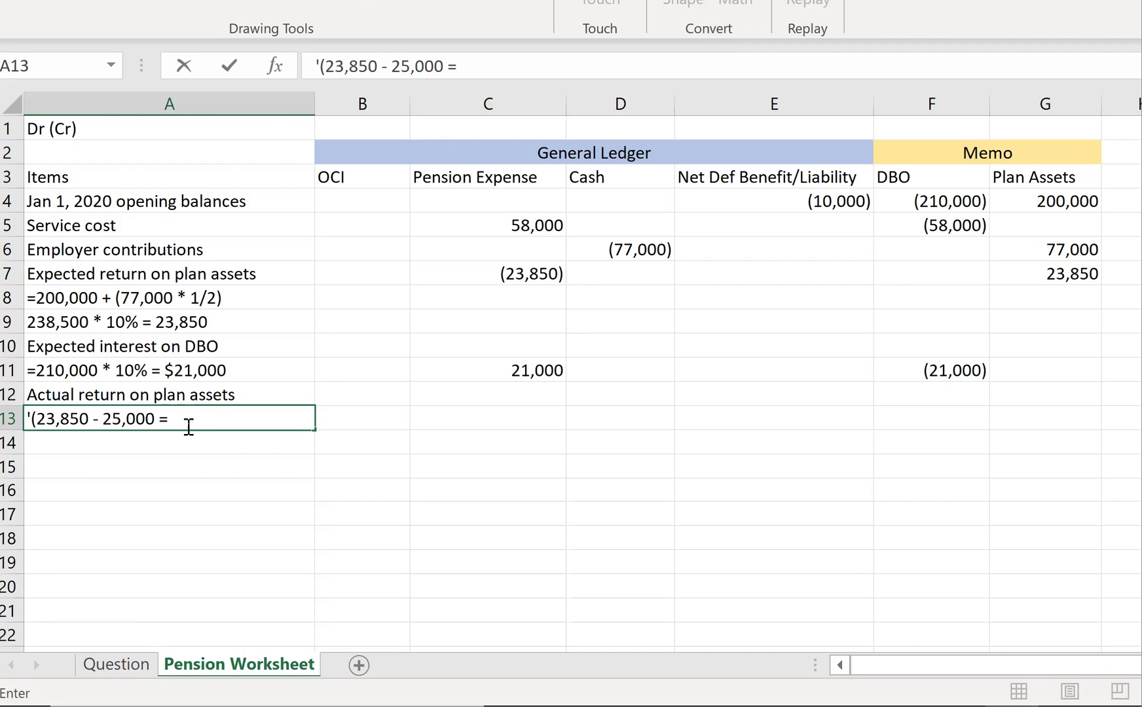
{"action": "type", "text": "1,150)"}
{"action": "key", "text": "Return"}
{"action": "left_click", "coordinate": [188, 425]}
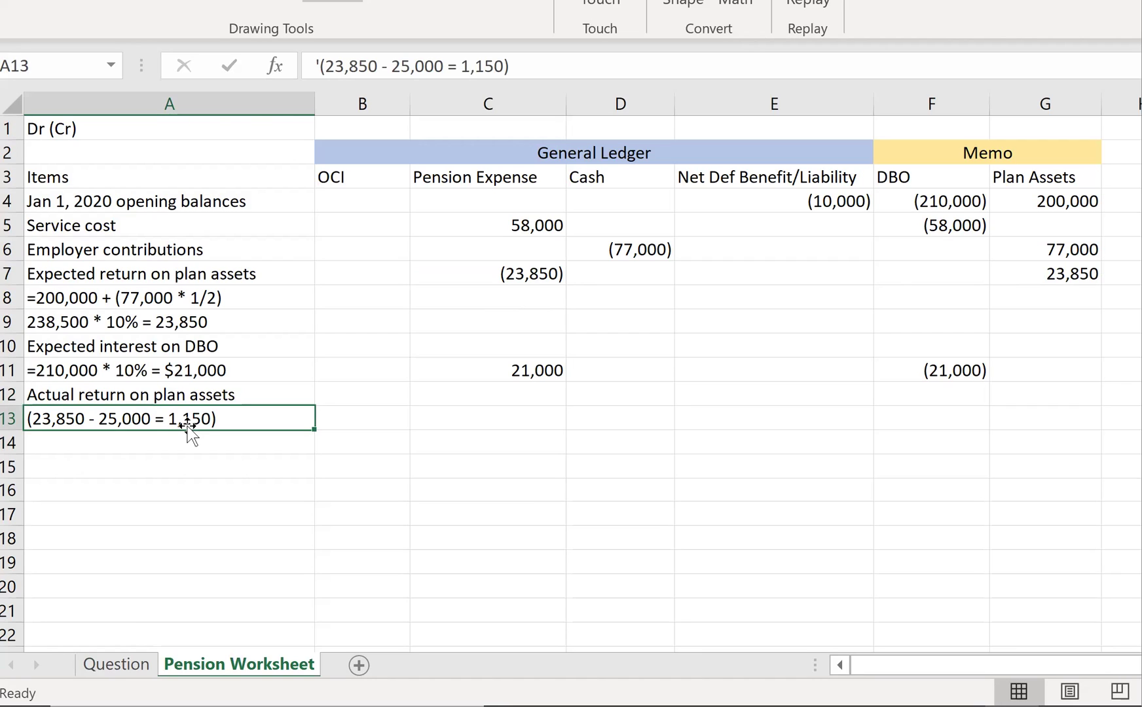
Circle the word IFRS in ink in the Question sheet's problem statement and return to the Pension Worksheet sheet.
{"action": "left_click", "coordinate": [128, 663]}
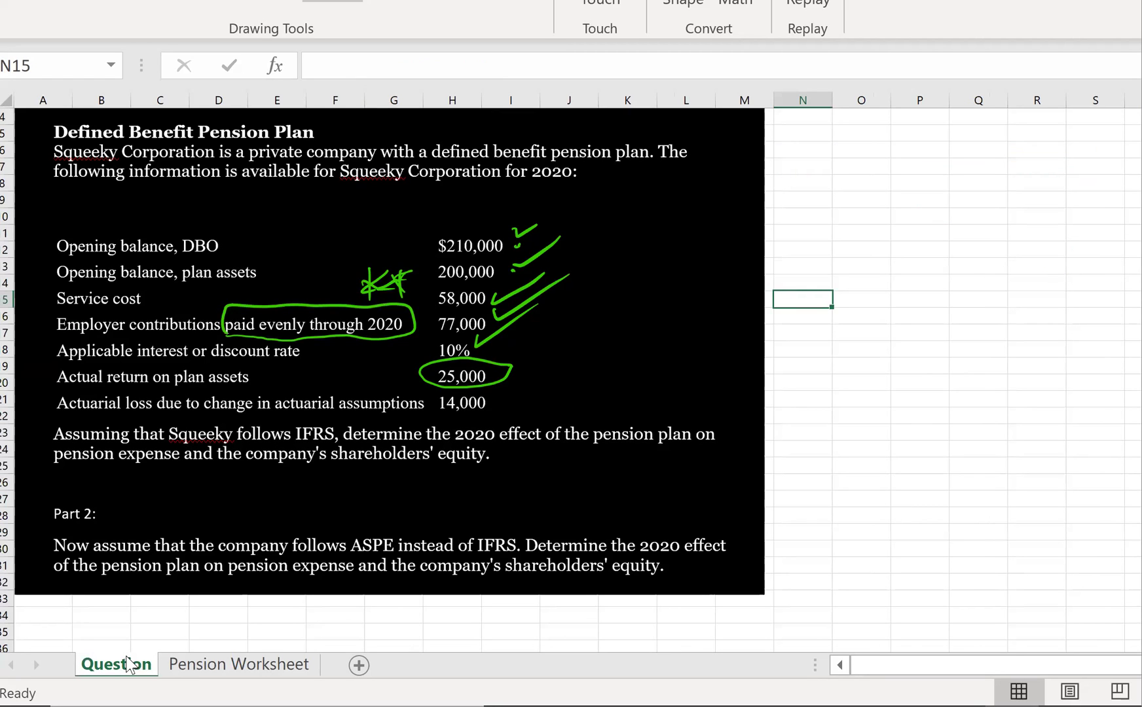
{"action": "mouse_move", "coordinate": [354, 446]}
{"action": "left_mouse_down"}
{"action": "mouse_move", "coordinate": [291, 452]}
{"action": "mouse_move", "coordinate": [298, 488]}
{"action": "left_mouse_up"}
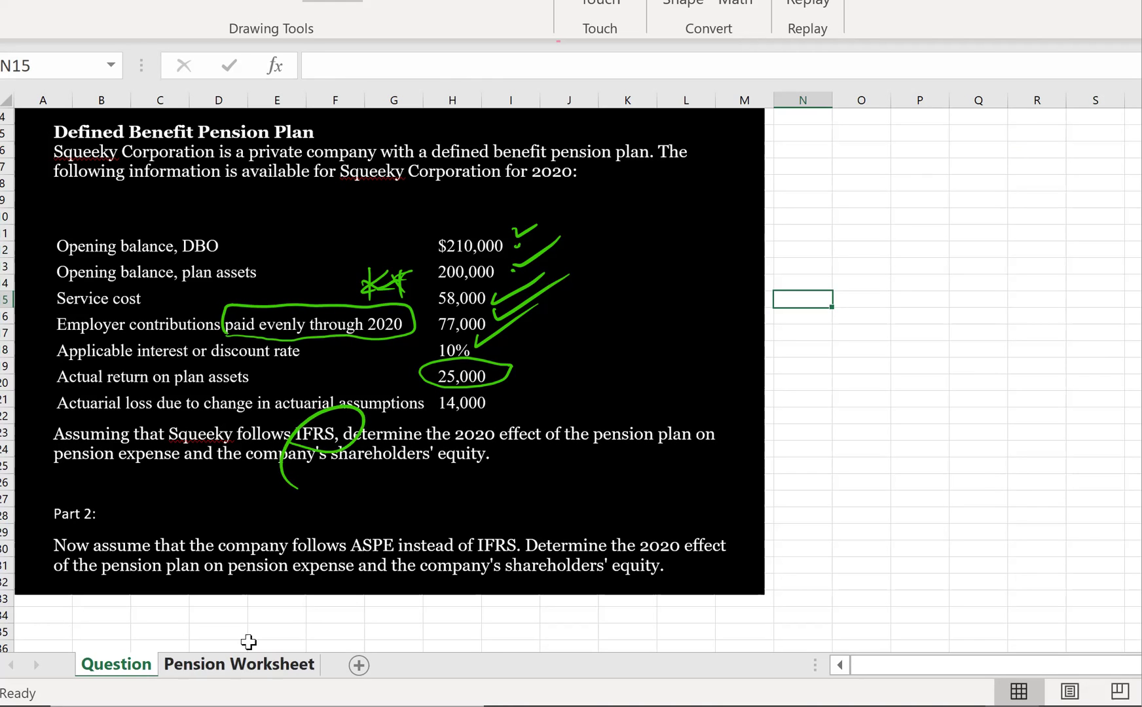
{"action": "left_click", "coordinate": [241, 663]}
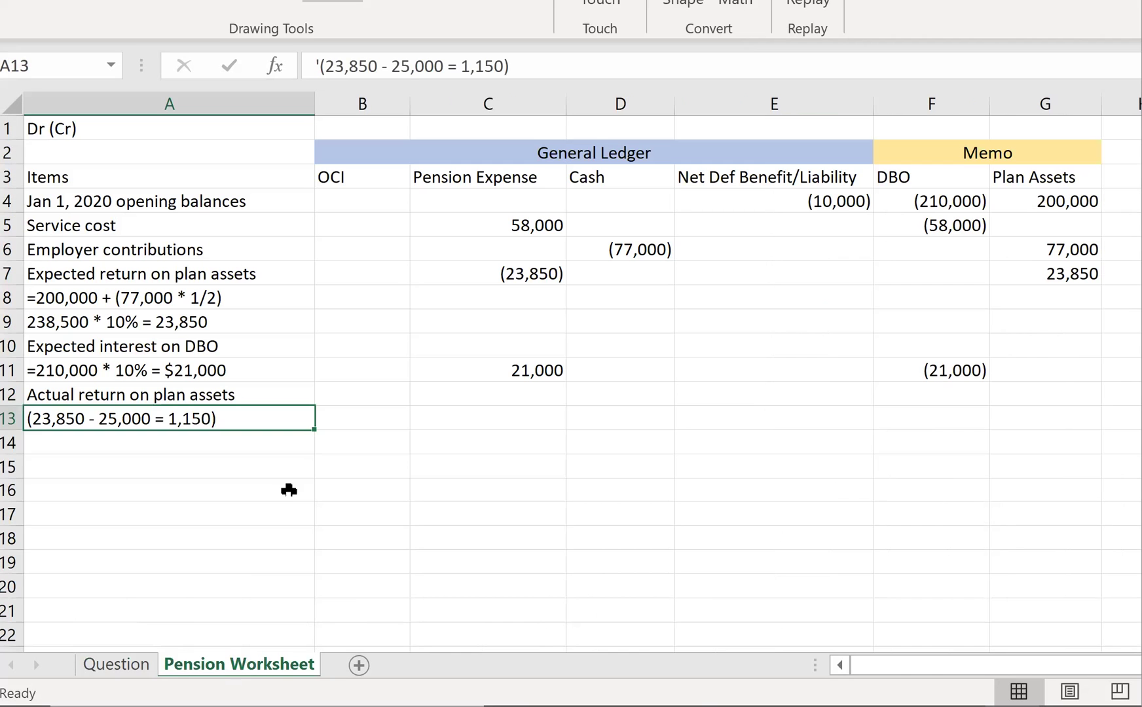
Record the excess of actual over expected return as -1150 under OCI in cell B12.
{"action": "left_click", "coordinate": [390, 103]}
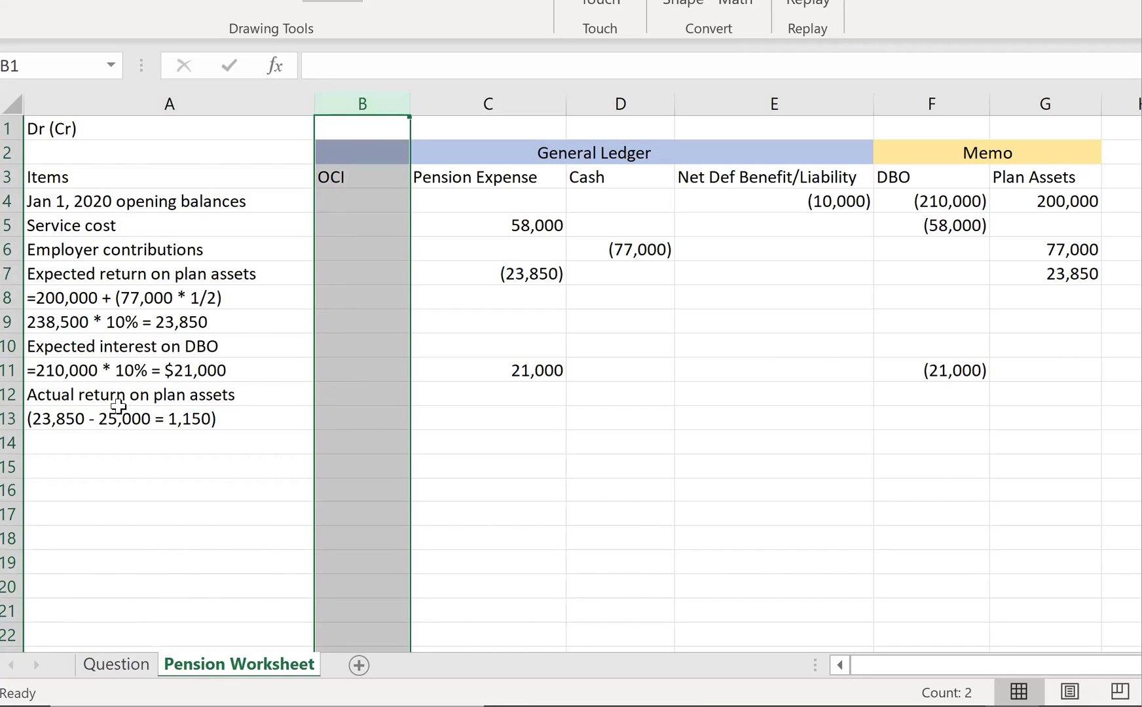
{"action": "left_click", "coordinate": [64, 392]}
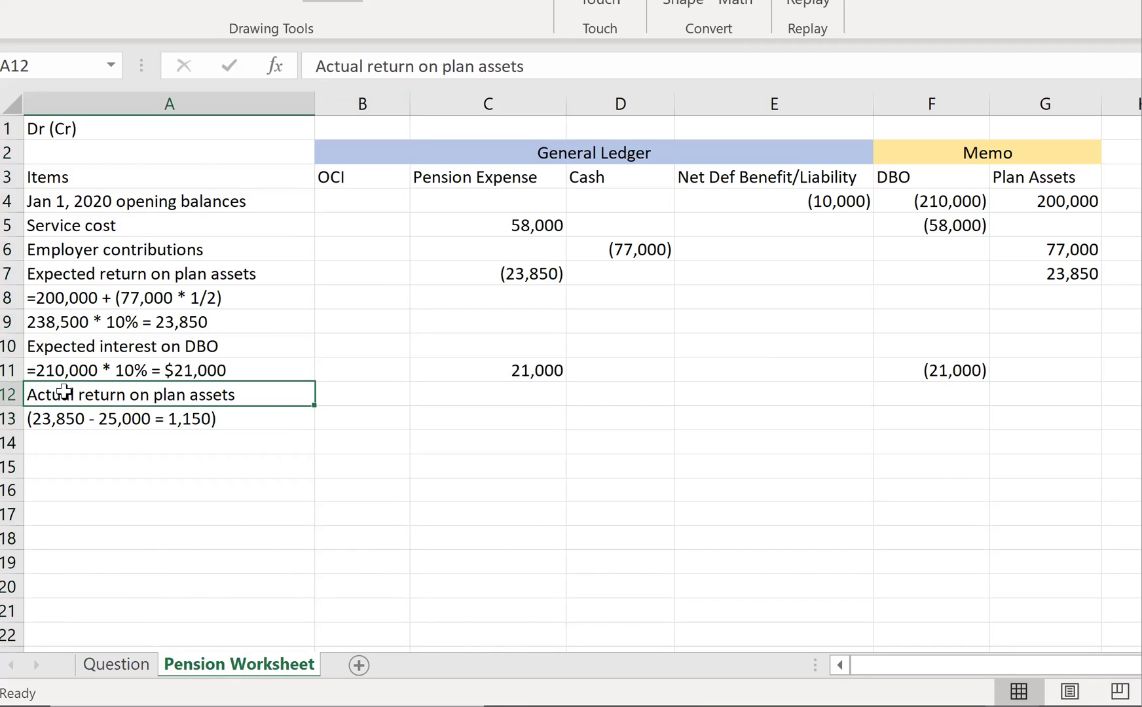
{"action": "left_click", "coordinate": [325, 395]}
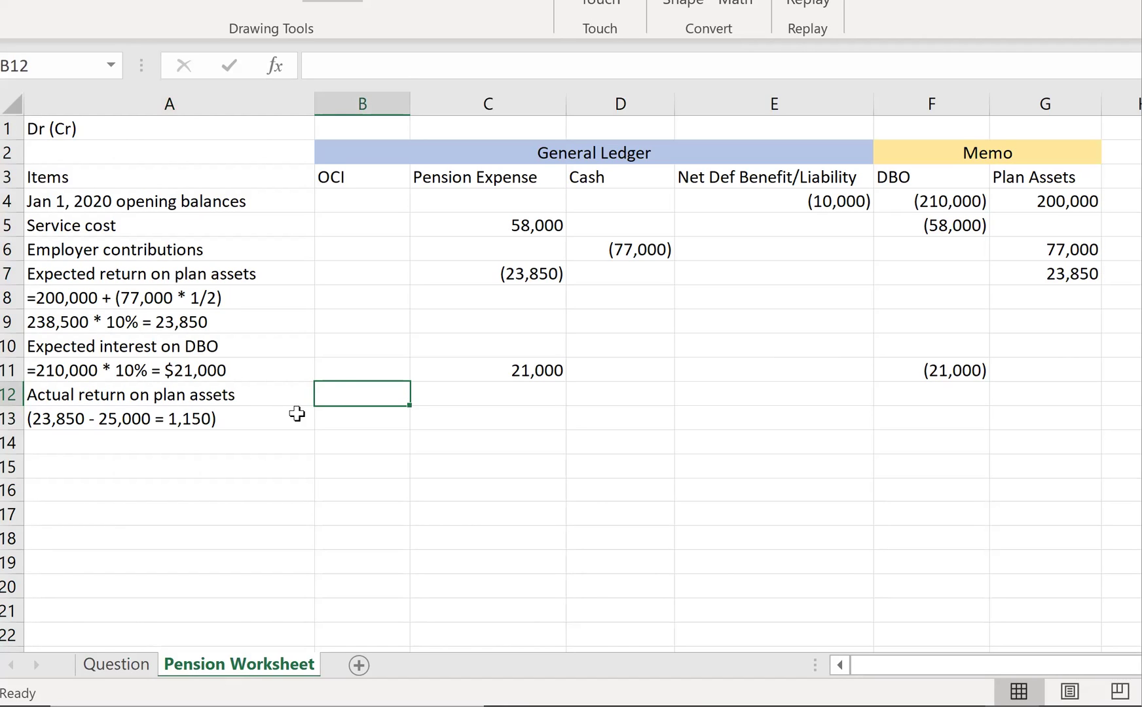
{"action": "type", "text": "-1"}
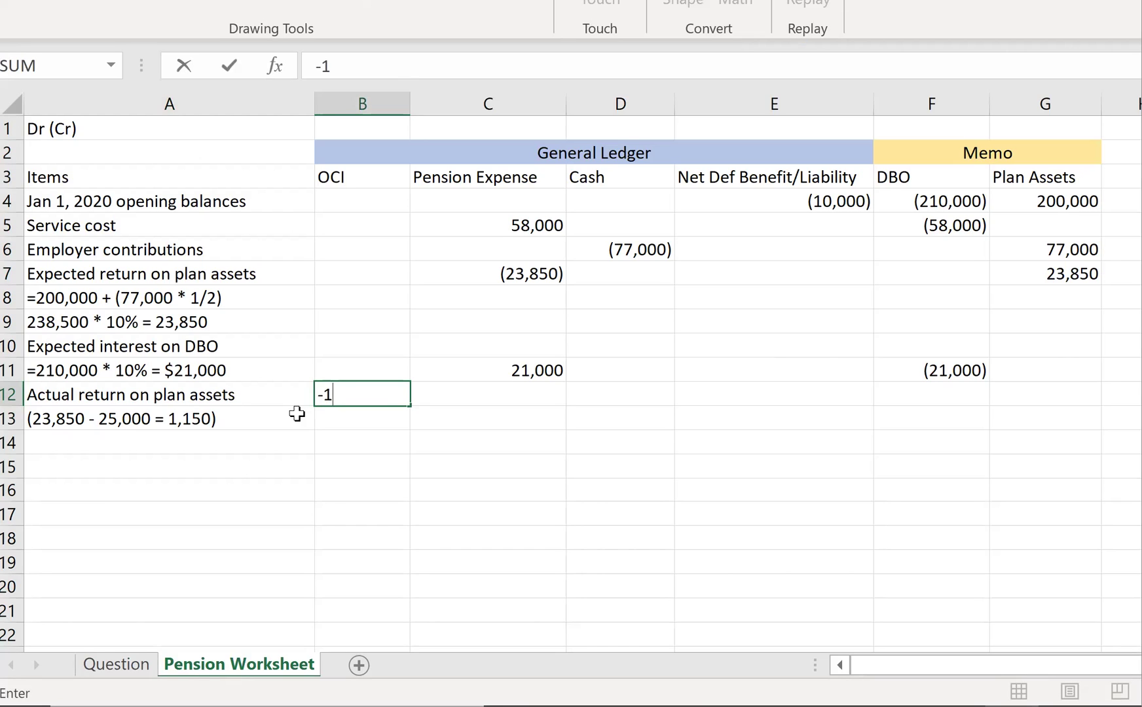
{"action": "type", "text": "150"}
{"action": "key", "text": "Return"}
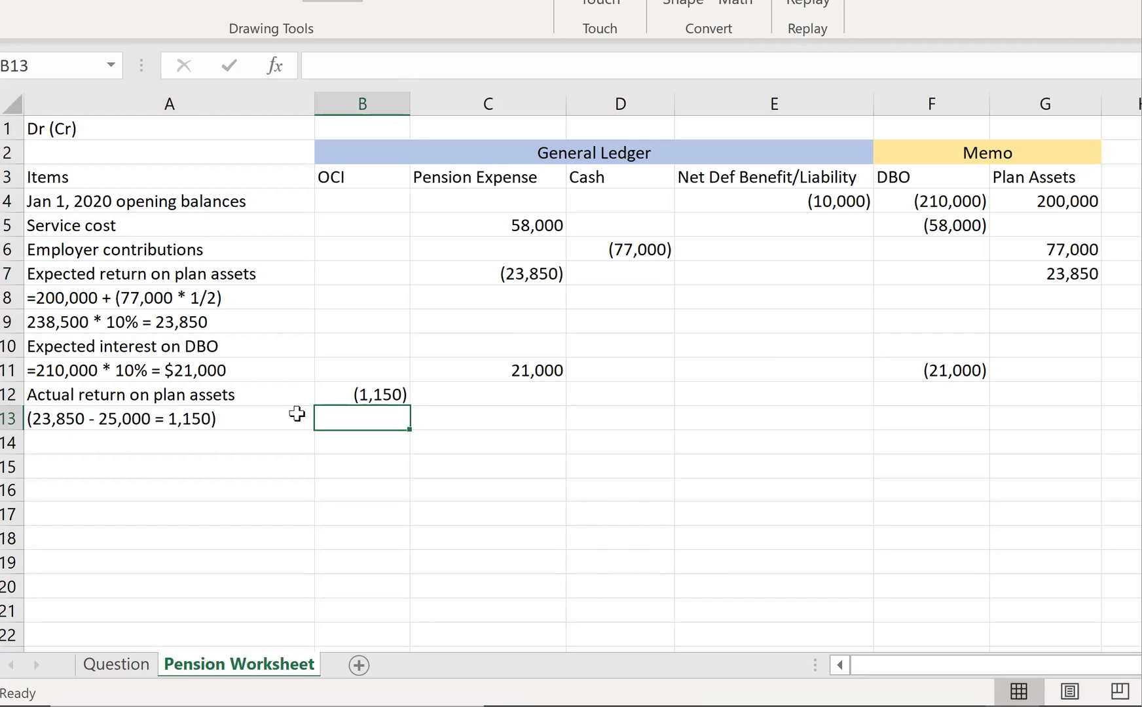
Record the matching 1150 under Plan Assets in cell G12 of the actual return row.
{"action": "key", "text": "Up"}
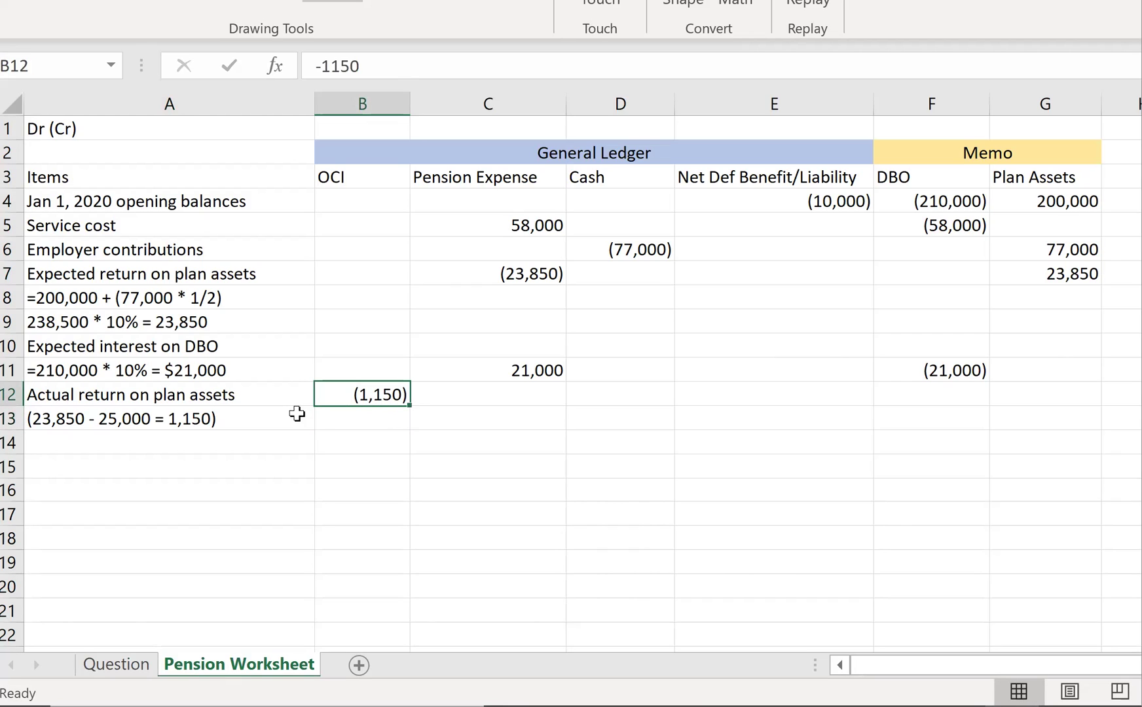
{"action": "key", "text": "Right"}
{"action": "key", "text": "Right"}
{"action": "key", "text": "Right"}
{"action": "key", "text": "Right"}
{"action": "key", "text": "Right"}
{"action": "type", "text": "1150"}
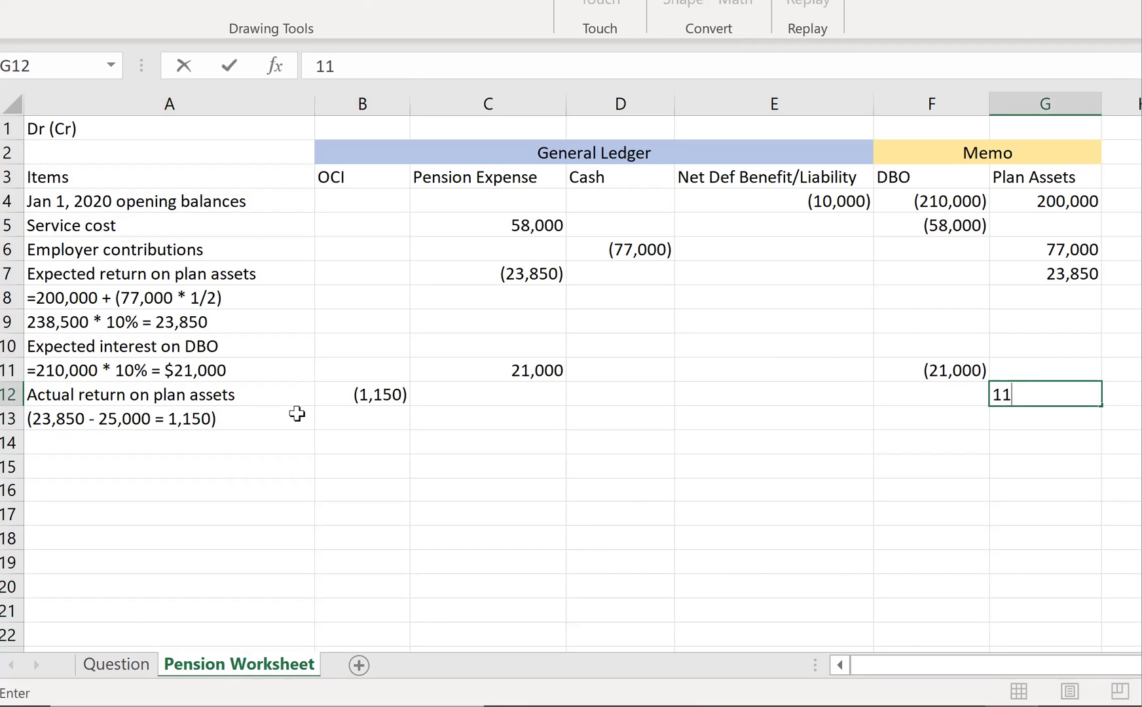
{"action": "key", "text": "Return"}
{"action": "key", "text": "Up"}
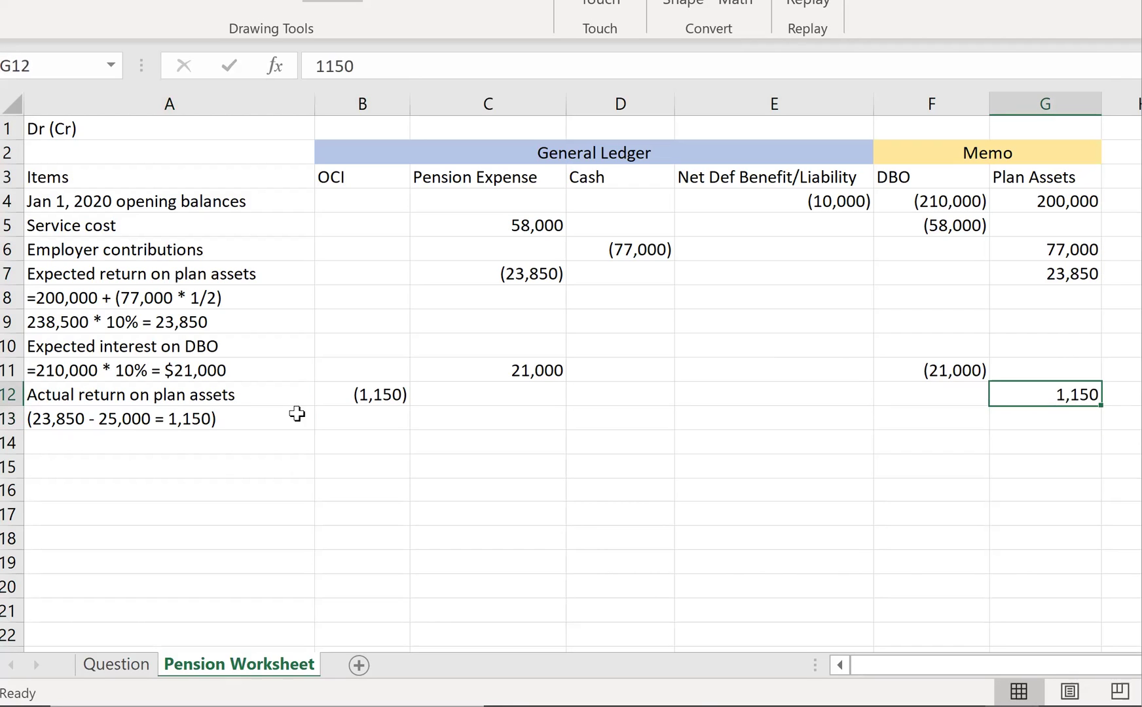
{"action": "key", "text": "Left"}
{"action": "key", "text": "Left"}
{"action": "key", "text": "Left"}
{"action": "key", "text": "Left"}
{"action": "key", "text": "Left"}
{"action": "key", "text": "Left"}
{"action": "key", "text": "Right"}
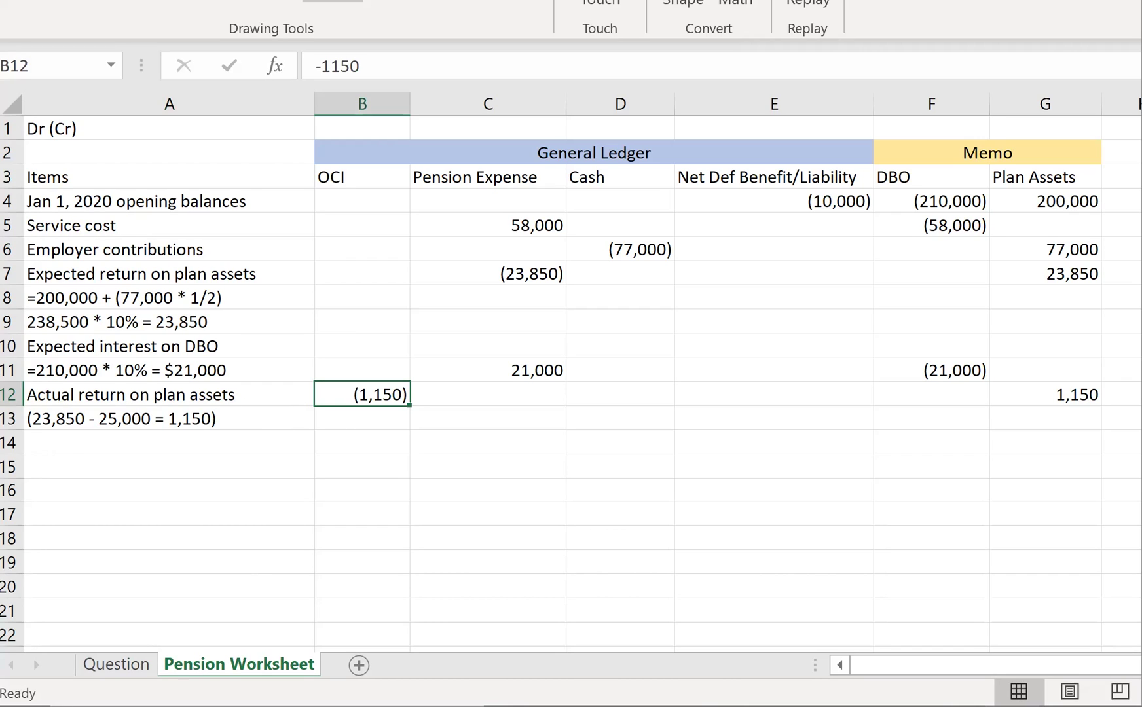
On the Question sheet, ink a check mark beside the 25,000 actual return and circle the 14,000 actuarial loss.
{"action": "left_click", "coordinate": [116, 665]}
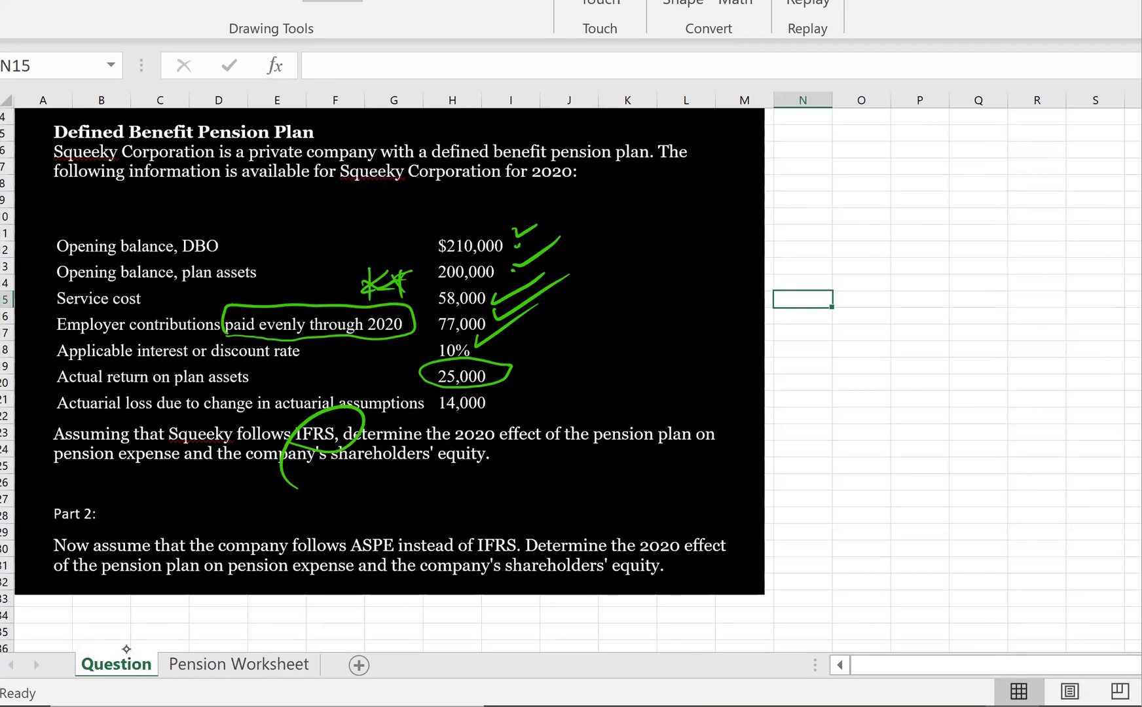
{"action": "left_click_drag", "start_coordinate": [511, 359], "coordinate": [575, 342]}
{"action": "mouse_move", "coordinate": [498, 402]}
{"action": "left_mouse_down"}
{"action": "mouse_move", "coordinate": [416, 397]}
{"action": "mouse_move", "coordinate": [498, 402]}
{"action": "left_mouse_up"}
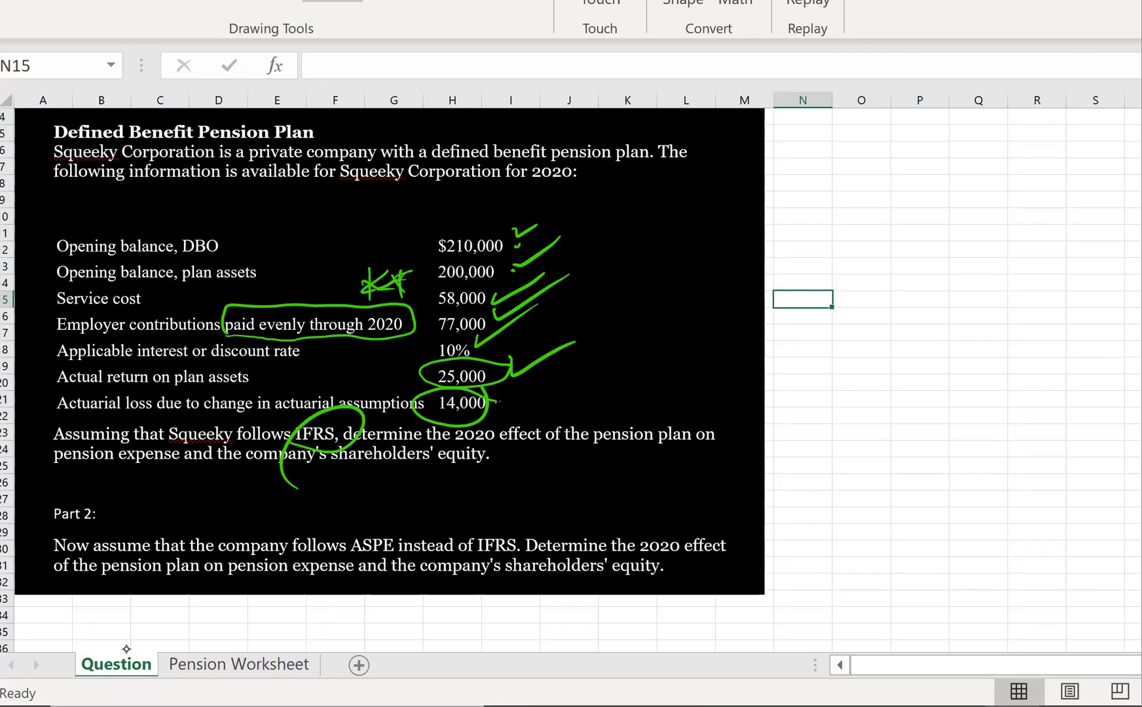
{"action": "left_click", "coordinate": [220, 665]}
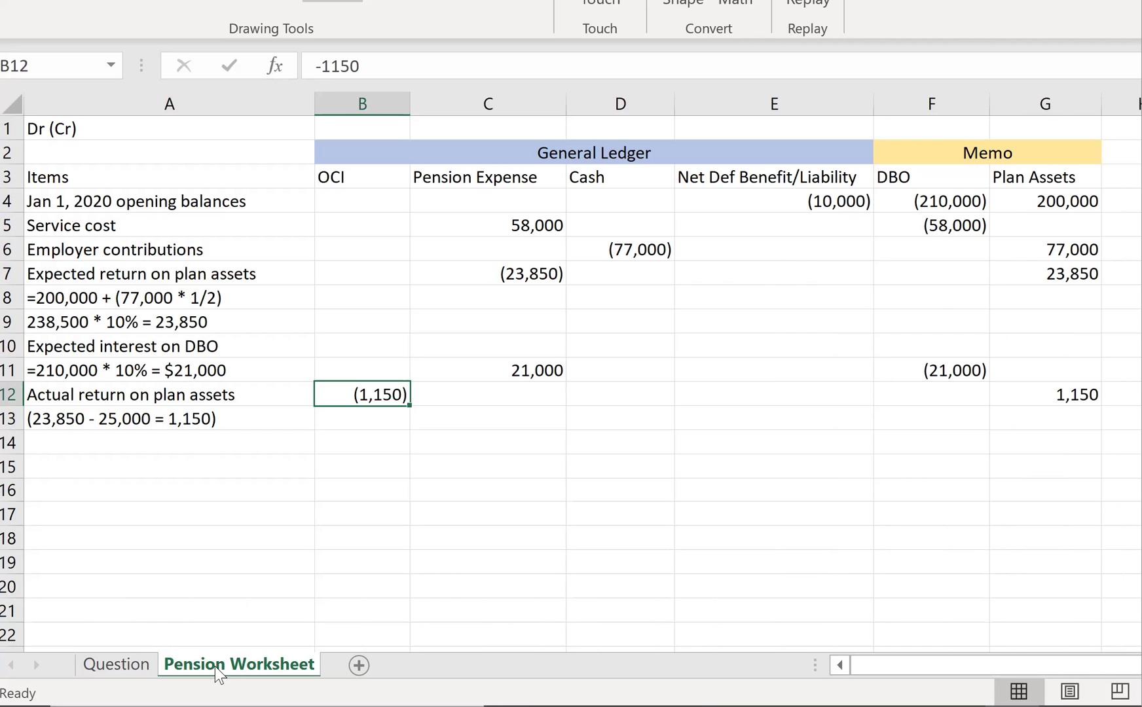
Label cell A14 as "Actuarial loss" on the Pension Worksheet sheet.
{"action": "left_click", "coordinate": [182, 441]}
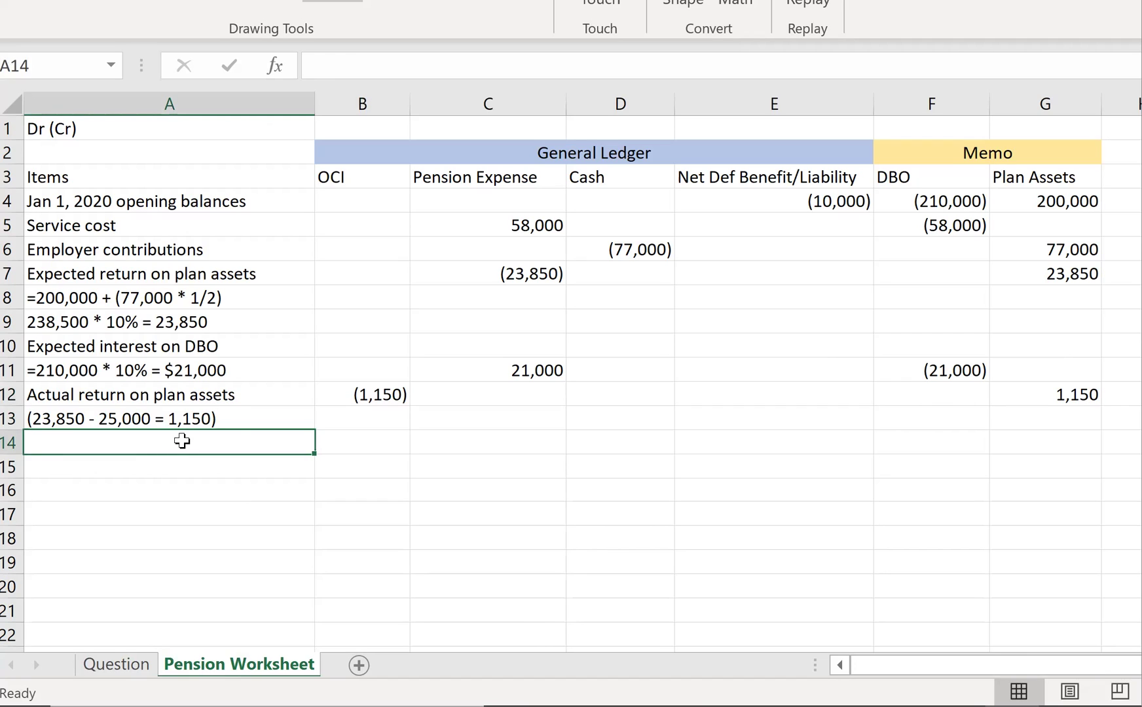
{"action": "type", "text": "Actualiral"}
{"action": "key", "text": "BackSpace"}
{"action": "key", "text": "BackSpace"}
{"action": "key", "text": "BackSpace"}
{"action": "key", "text": "BackSpace"}
{"action": "key", "text": "BackSpace"}
{"action": "key", "text": "BackSpace"}
{"action": "type", "text": "arial loss"}
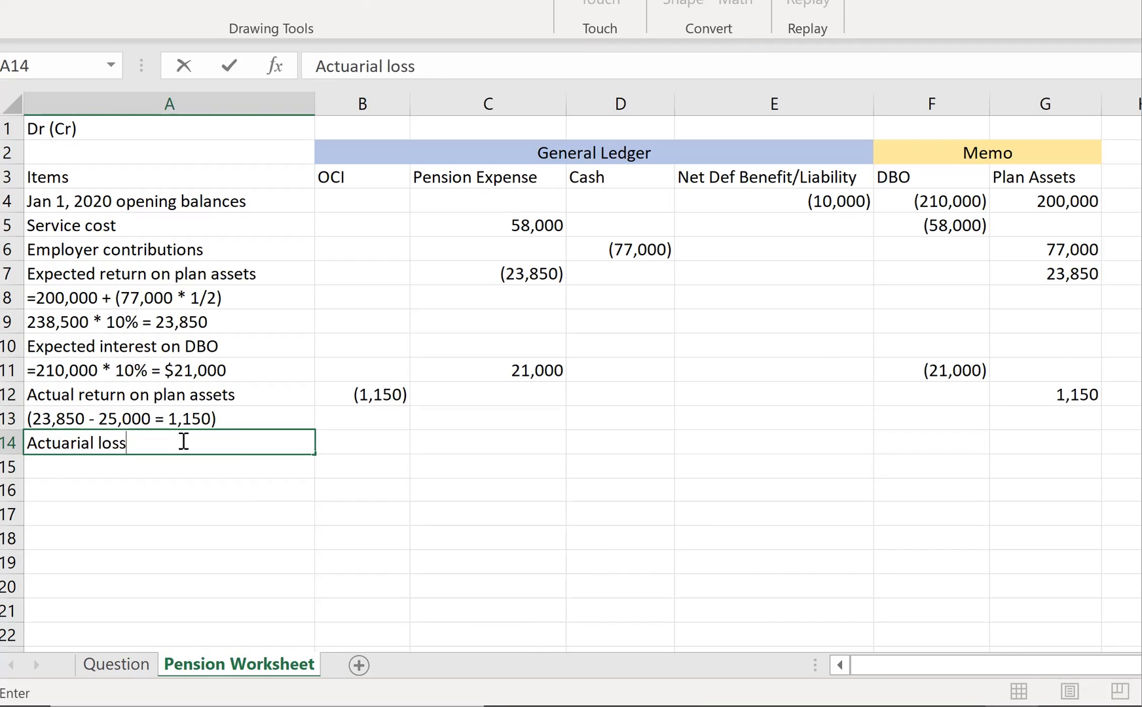
Record the actuarial loss as 14000 under OCI in cell B14.
{"action": "key", "text": "Tab"}
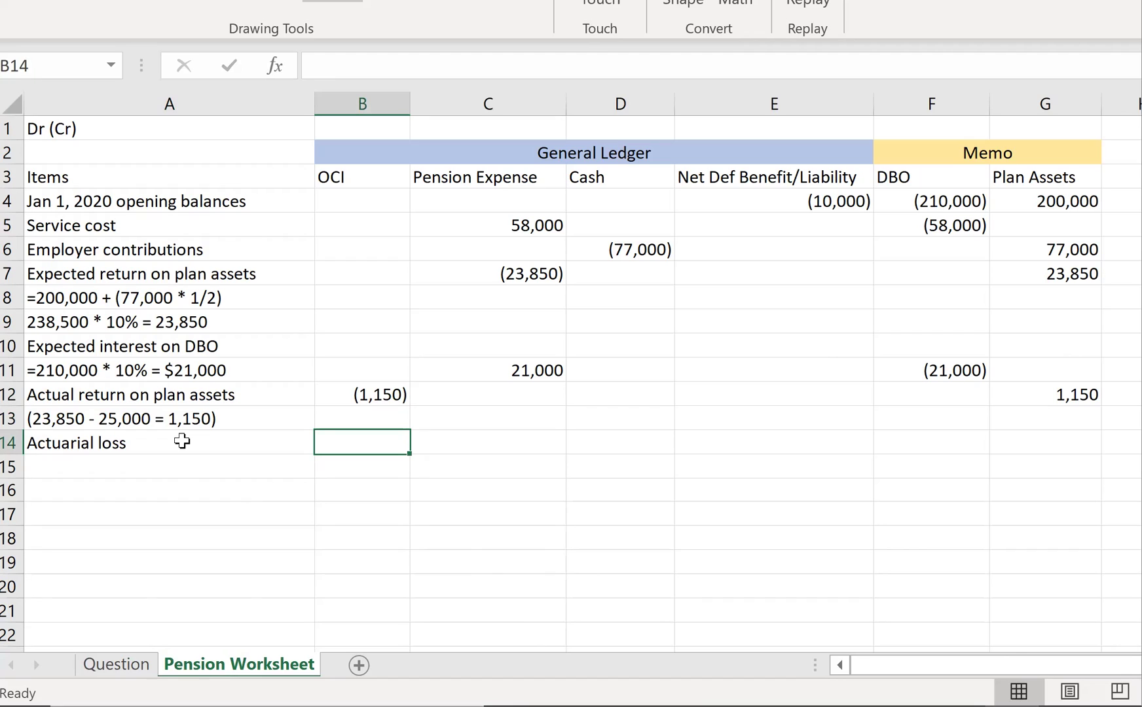
{"action": "type", "text": "140000"}
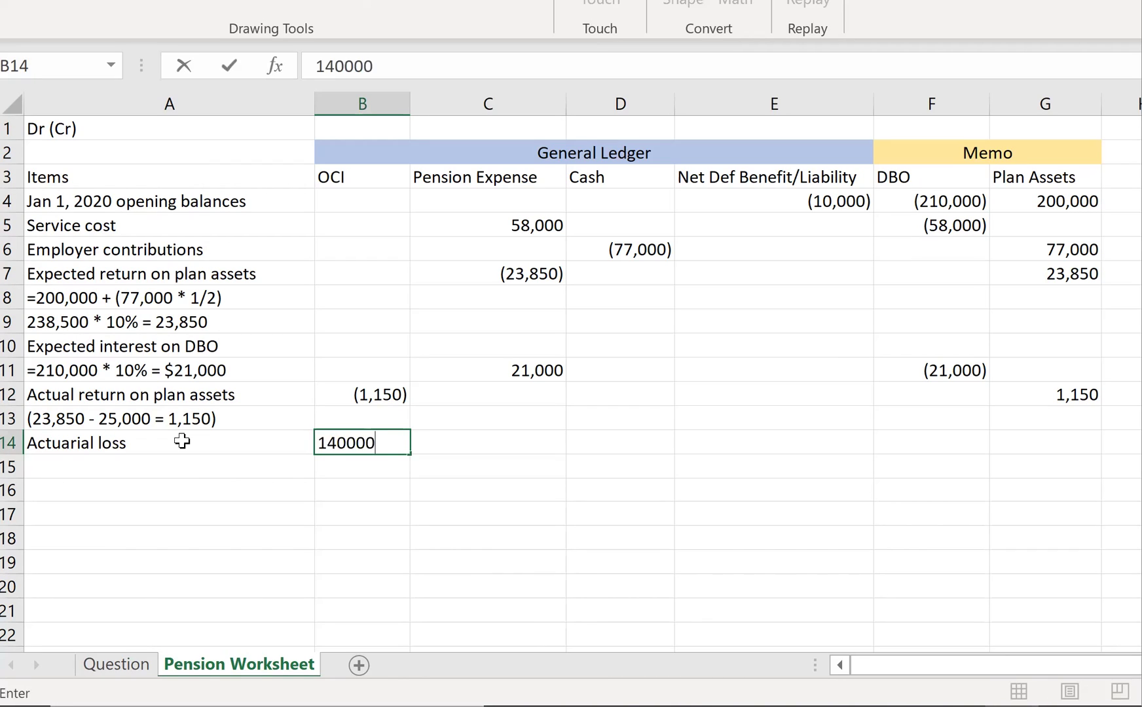
{"action": "key", "text": "BackSpace"}
{"action": "key", "text": "Return"}
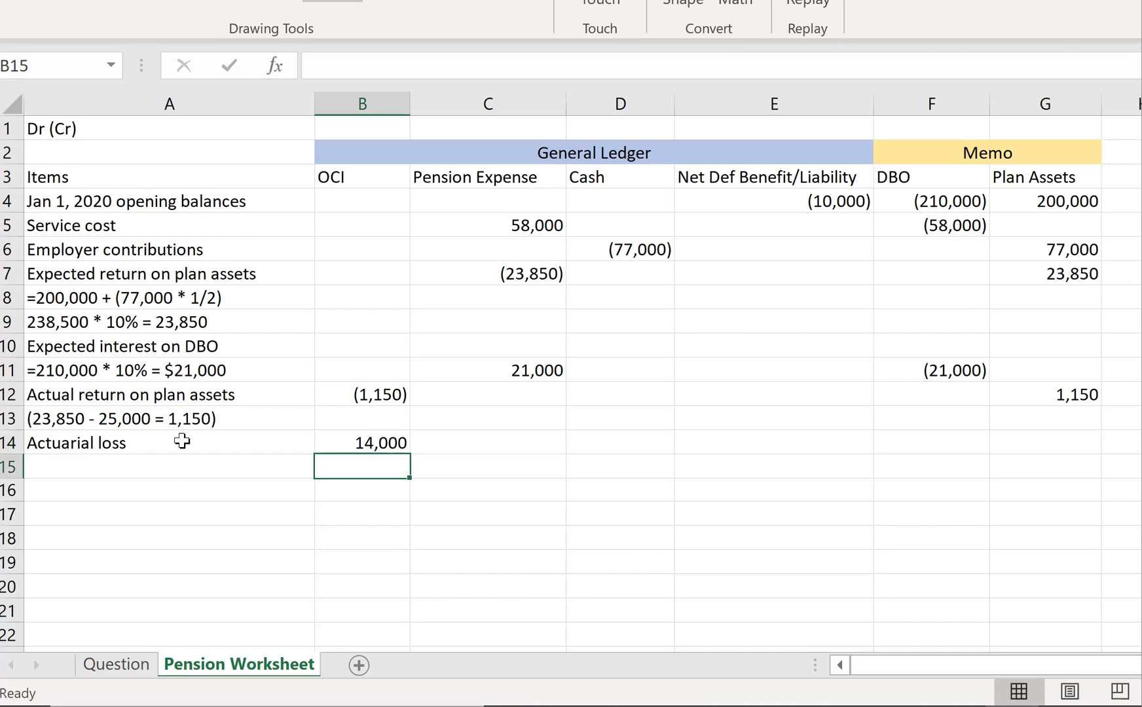
Record the matching -14000 under DBO in cell F14, and highlight the DBO and OCI columns for review.
{"action": "key", "text": "Up"}
{"action": "key", "text": "Right"}
{"action": "key", "text": "Right"}
{"action": "key", "text": "Right"}
{"action": "key", "text": "Right"}
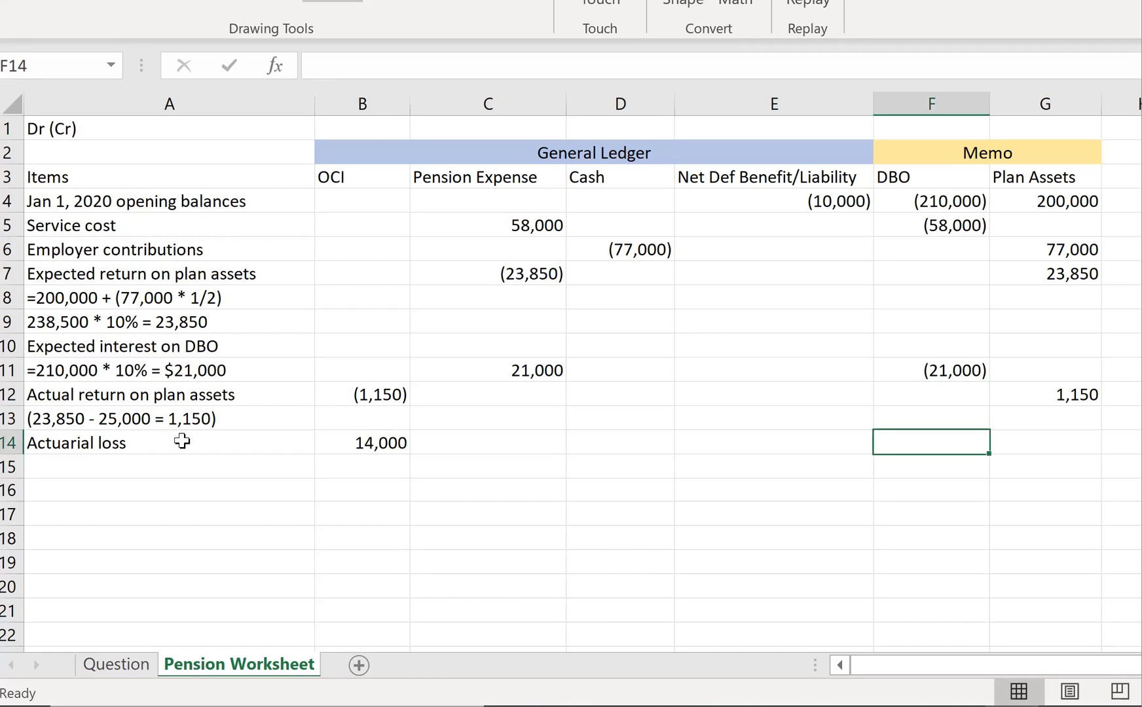
{"action": "type", "text": "-14000"}
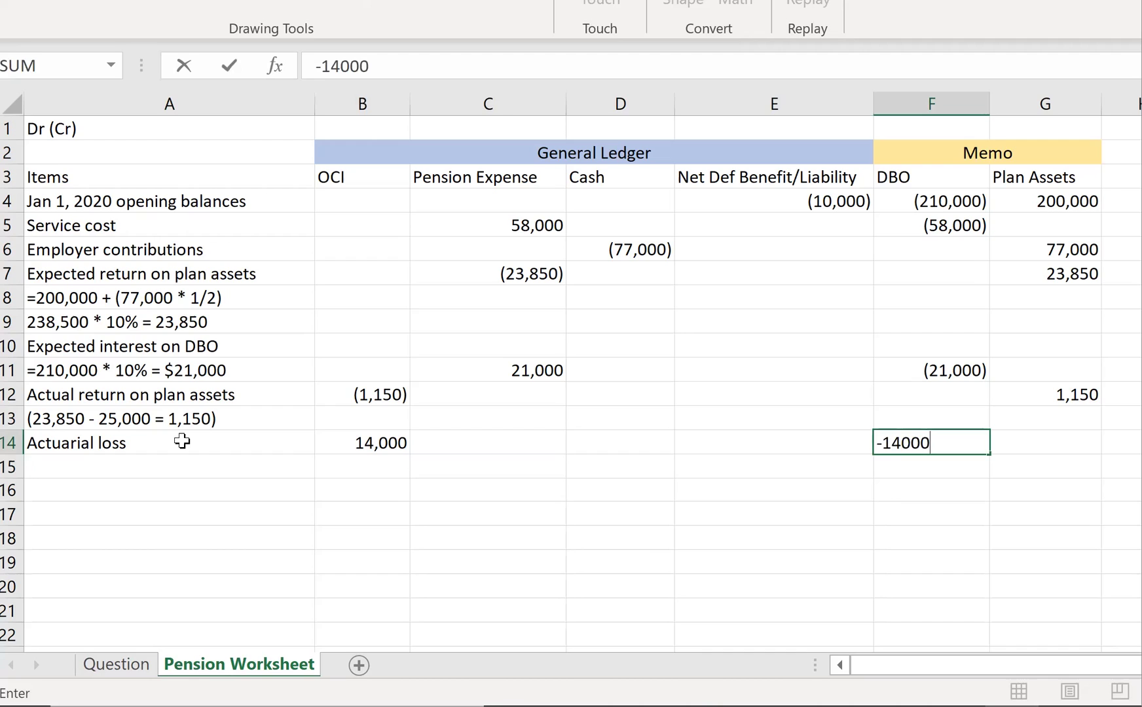
{"action": "key", "text": "Return"}
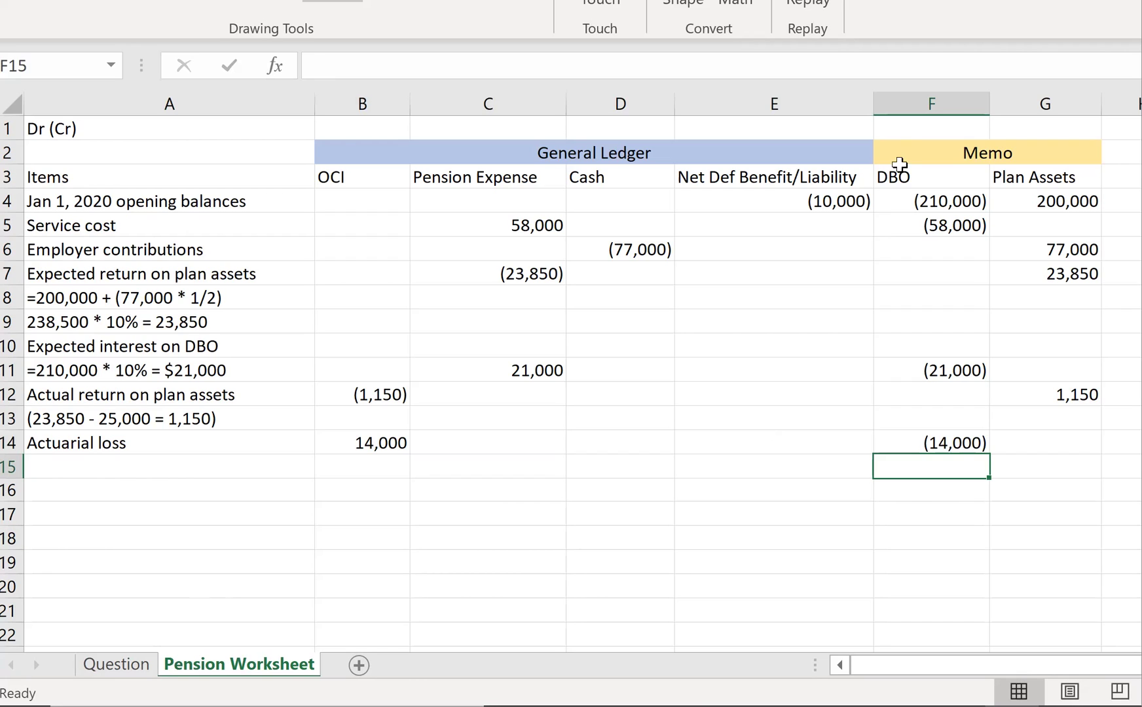
{"action": "left_click_drag", "start_coordinate": [910, 173], "coordinate": [950, 462]}
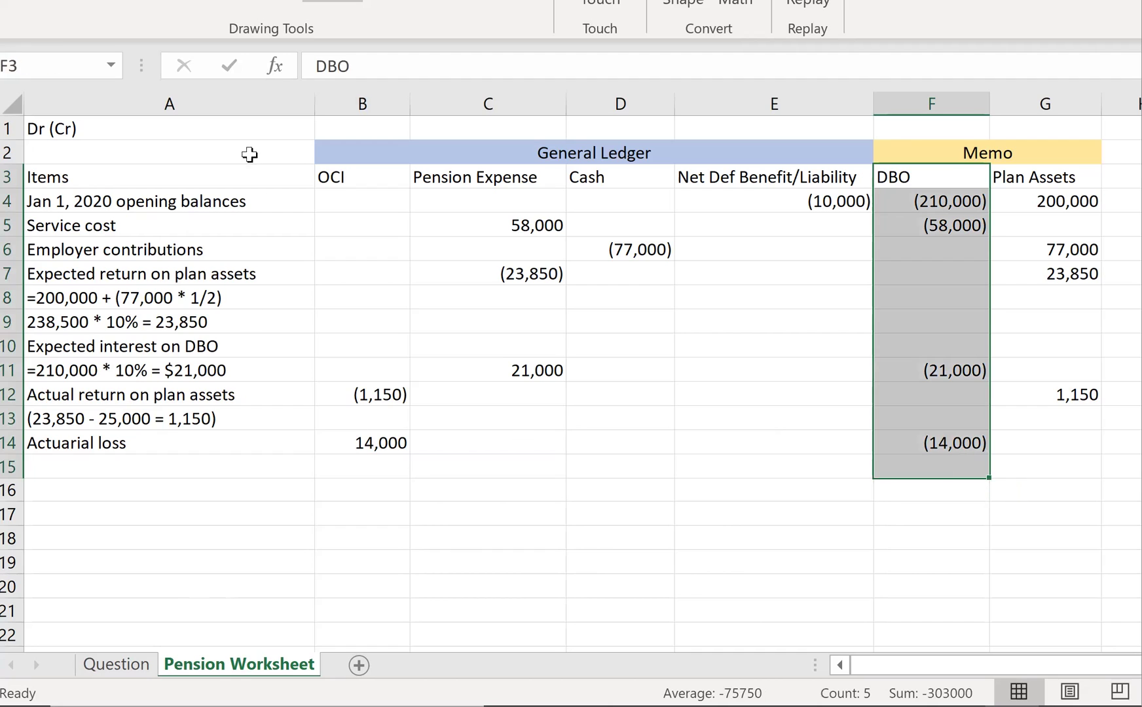
{"action": "left_click_drag", "start_coordinate": [338, 192], "coordinate": [356, 446]}
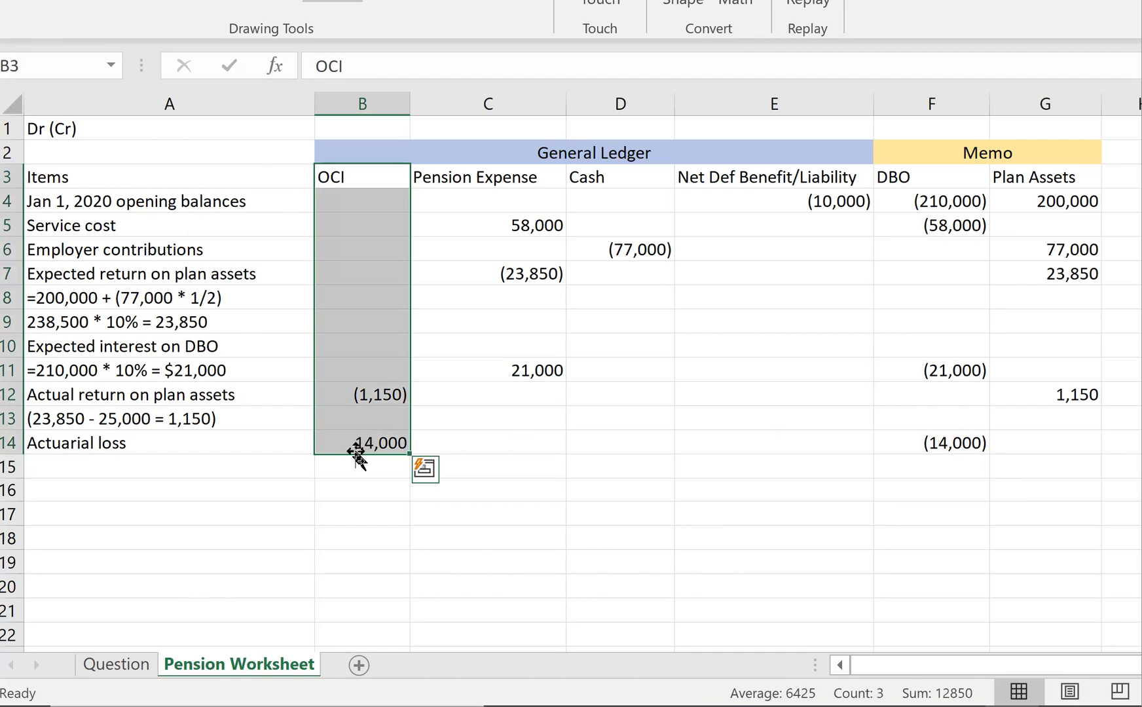
Check the Question sheet for remaining items and label cell A15 of the Pension Worksheet as "Totals".
{"action": "left_click", "coordinate": [122, 466]}
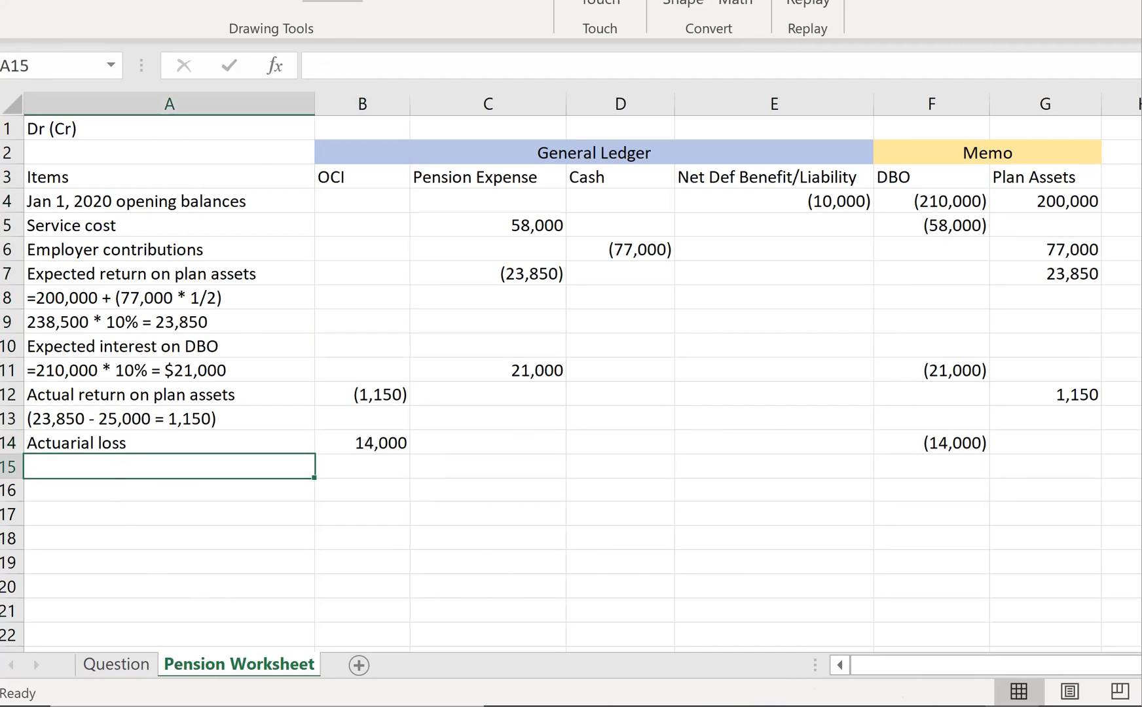
{"action": "left_click", "coordinate": [121, 664]}
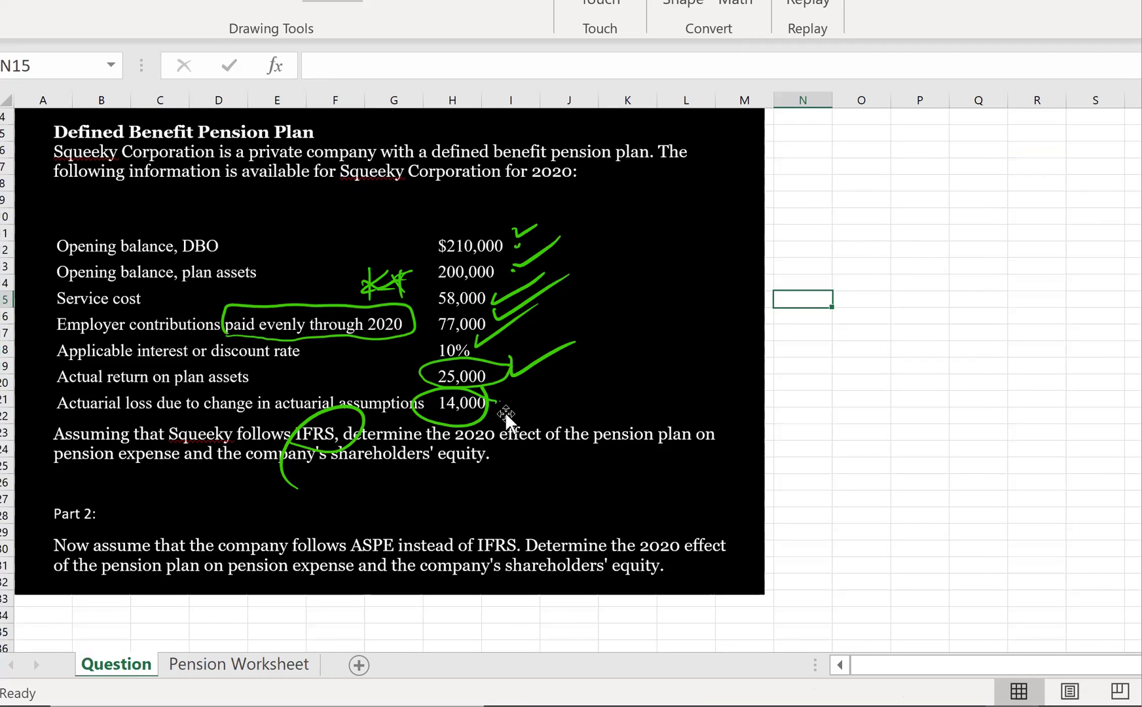
{"action": "left_click", "coordinate": [267, 665]}
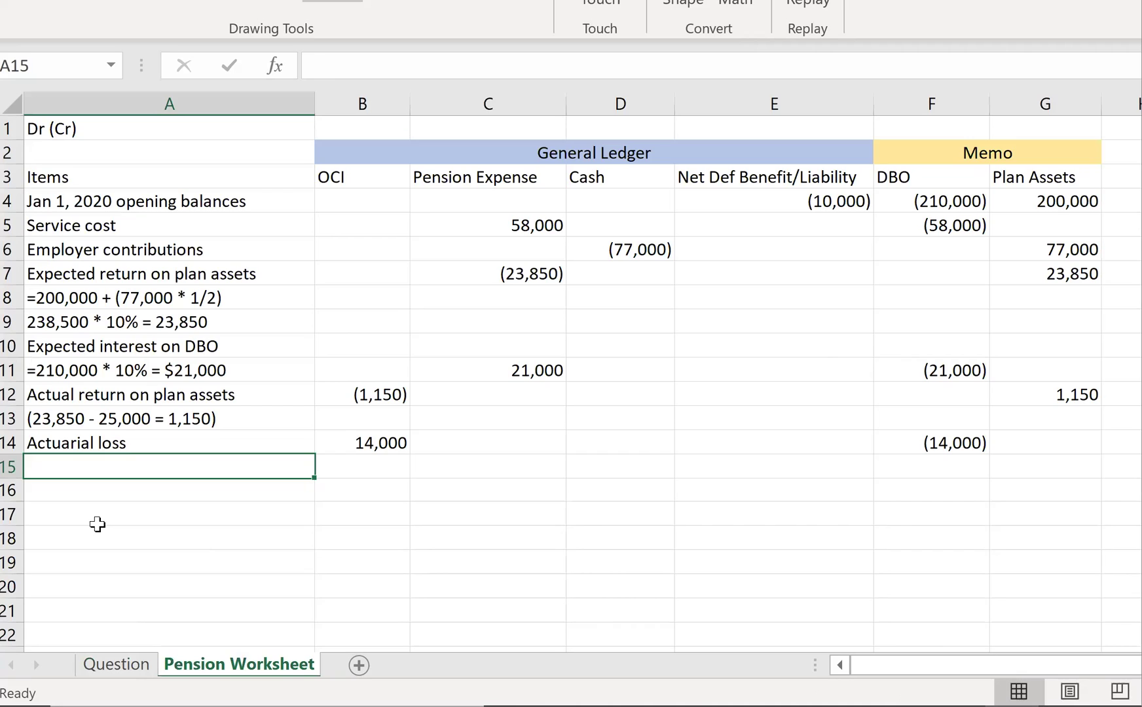
{"action": "type", "text": "Totals"}
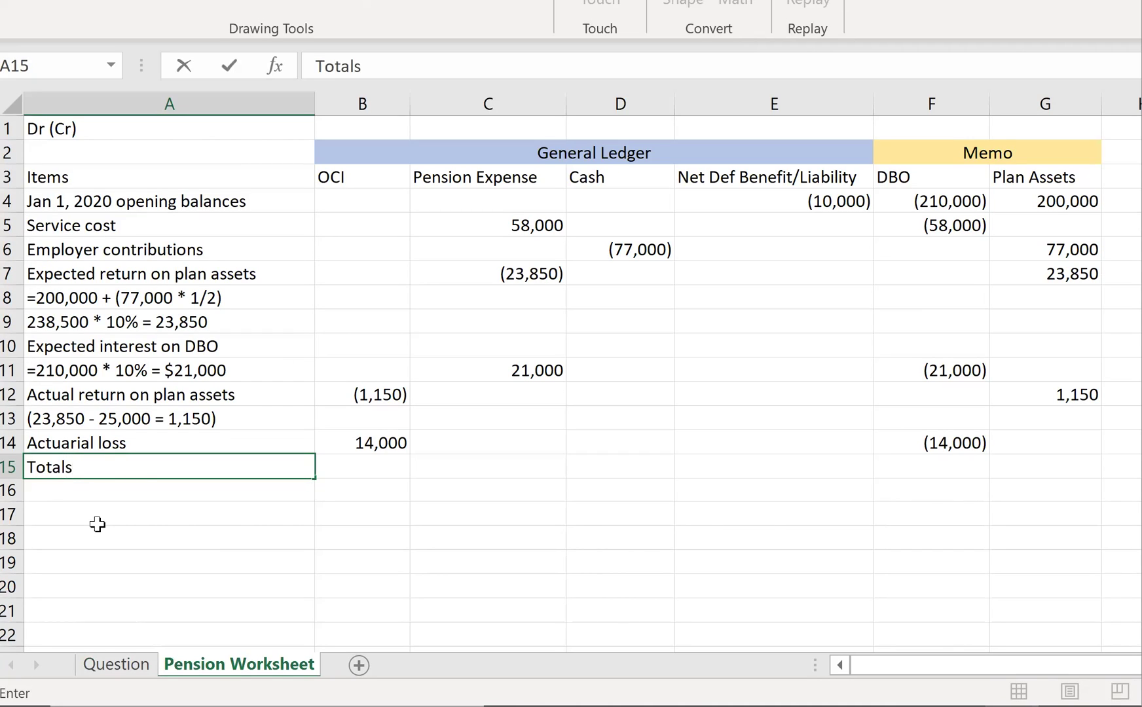
{"action": "key", "text": "Return"}
Sum B4:B14 in cell B15 of the Totals row and fill the formula across to G15.
{"action": "key", "text": "Up"}
{"action": "key", "text": "Right"}
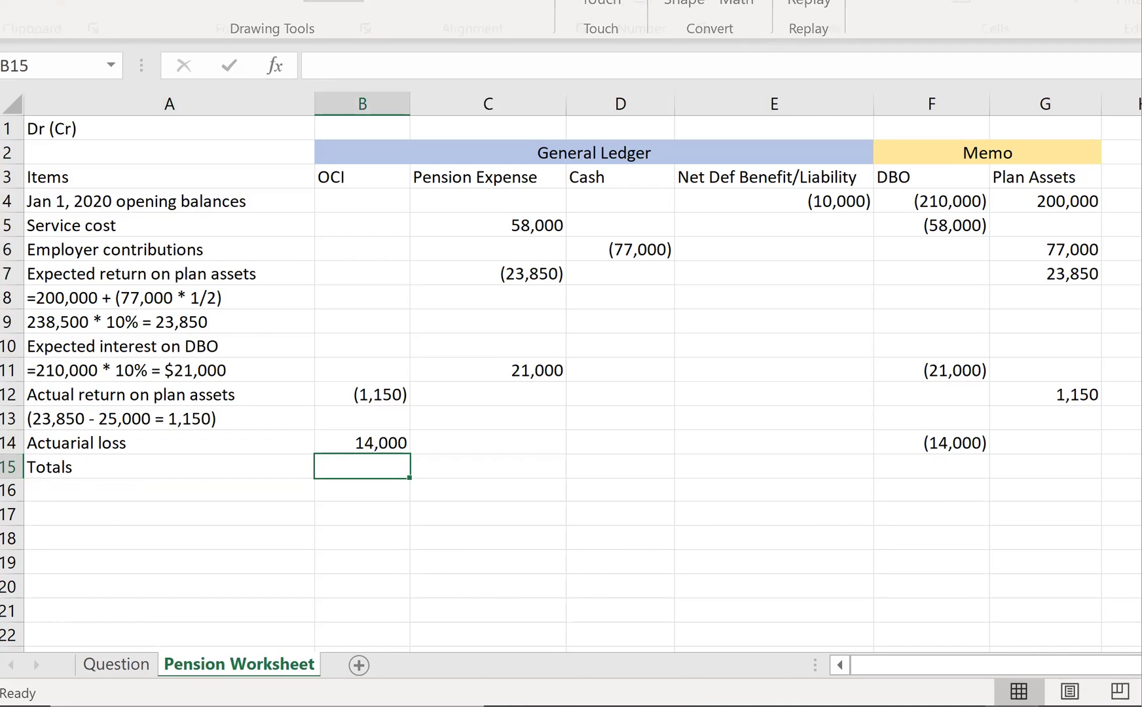
{"action": "key", "text": "alt+h"}
{"action": "key", "text": "alt+equal"}
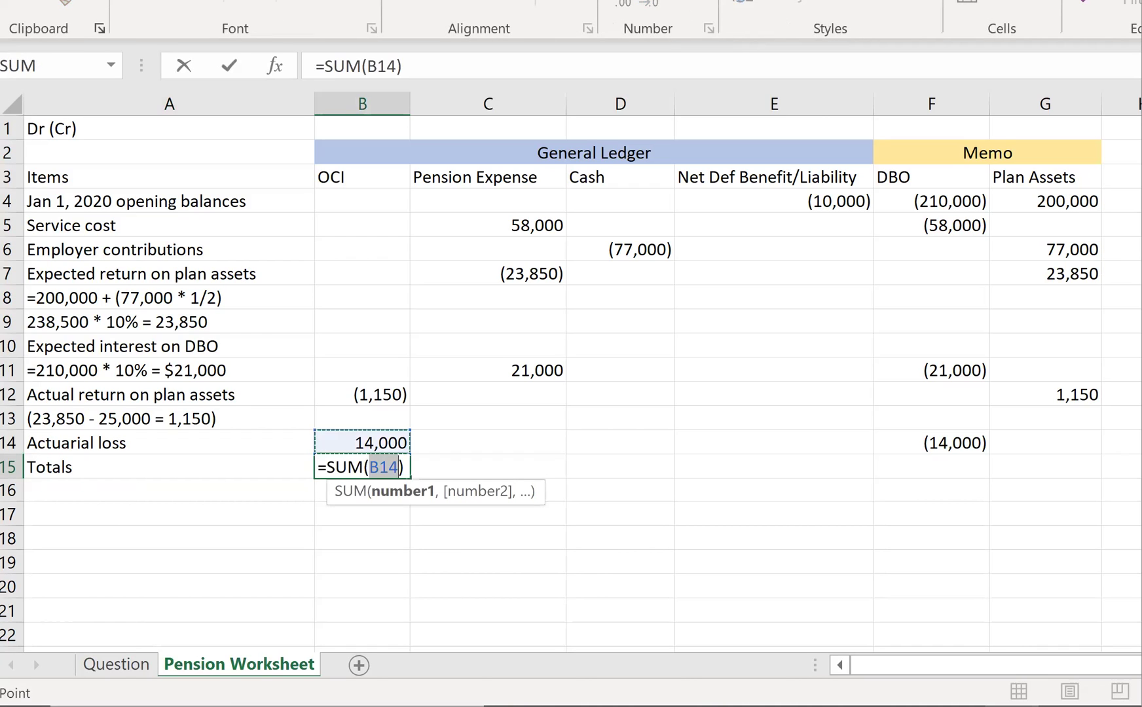
{"action": "left_click_drag", "start_coordinate": [357, 202], "coordinate": [368, 443]}
{"action": "key", "text": "Return"}
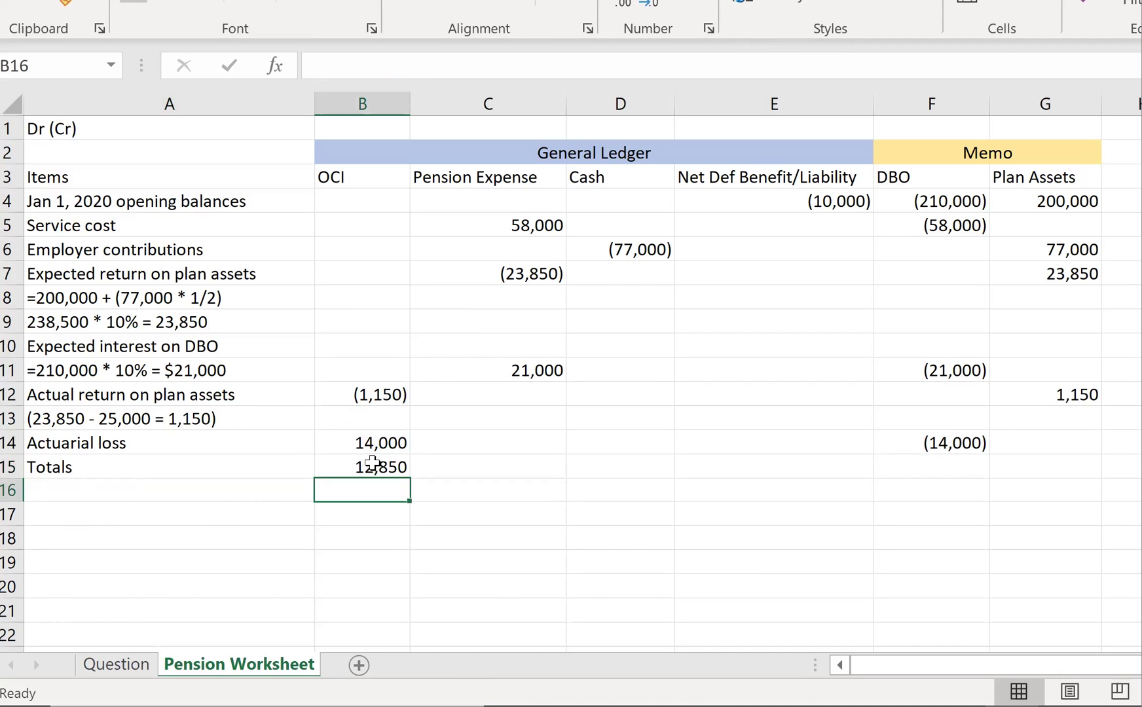
{"action": "left_click", "coordinate": [377, 467]}
{"action": "left_click_drag", "start_coordinate": [409, 480], "coordinate": [1068, 472]}
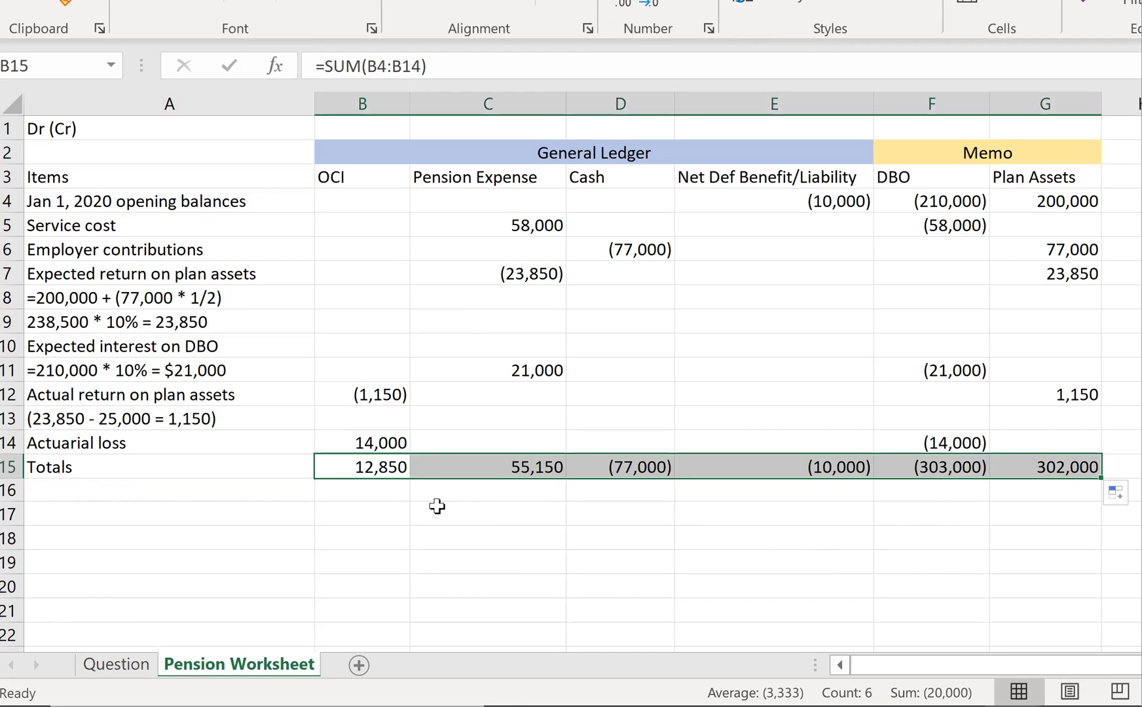
Reread the requirement on the Question sheet and review the Pension Expense and OCI totals in row 15.
{"action": "left_click", "coordinate": [124, 664]}
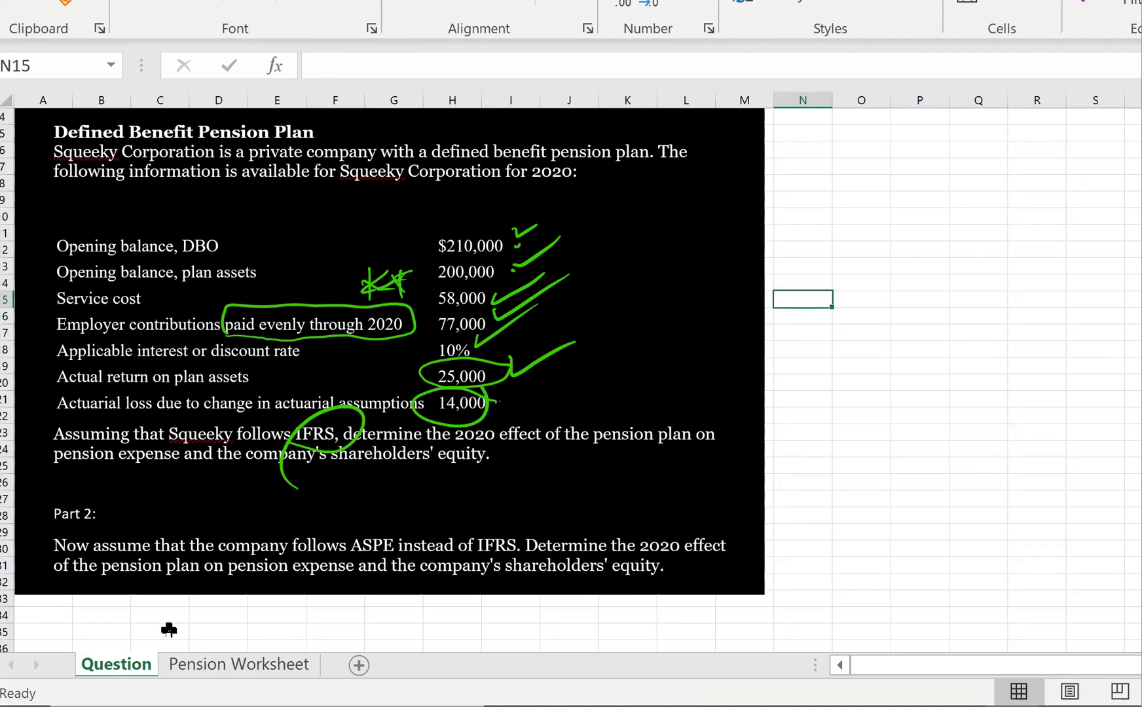
{"action": "left_click", "coordinate": [205, 665]}
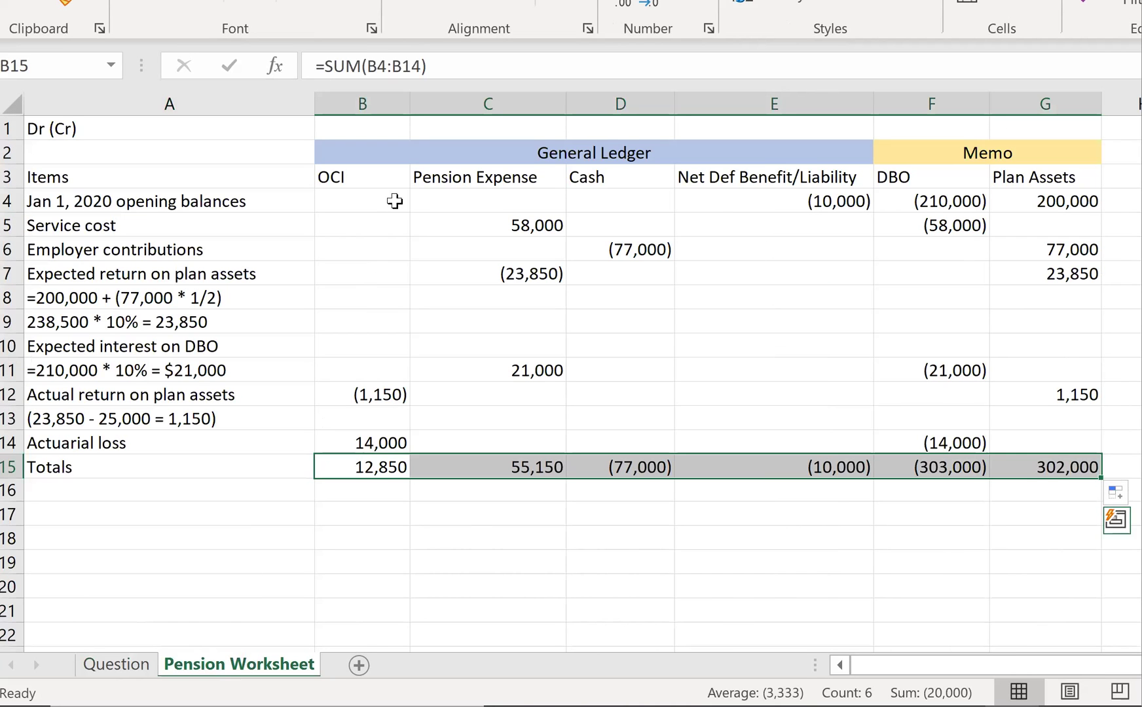
{"action": "left_click", "coordinate": [505, 457]}
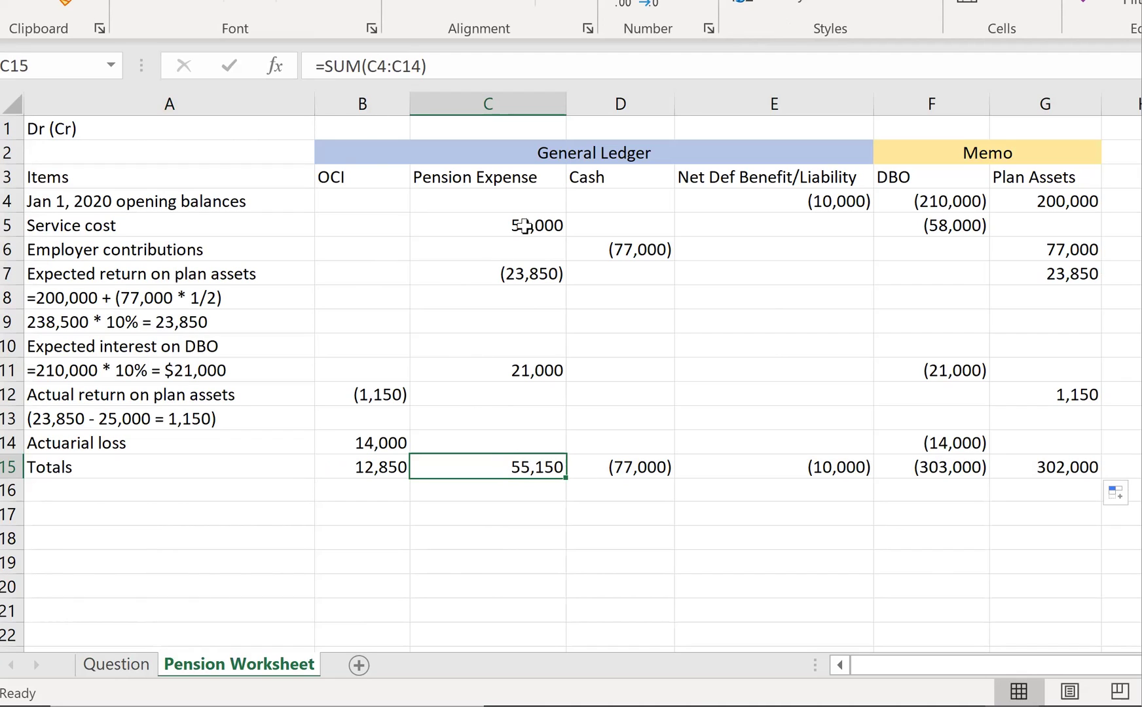
{"action": "left_click", "coordinate": [344, 468]}
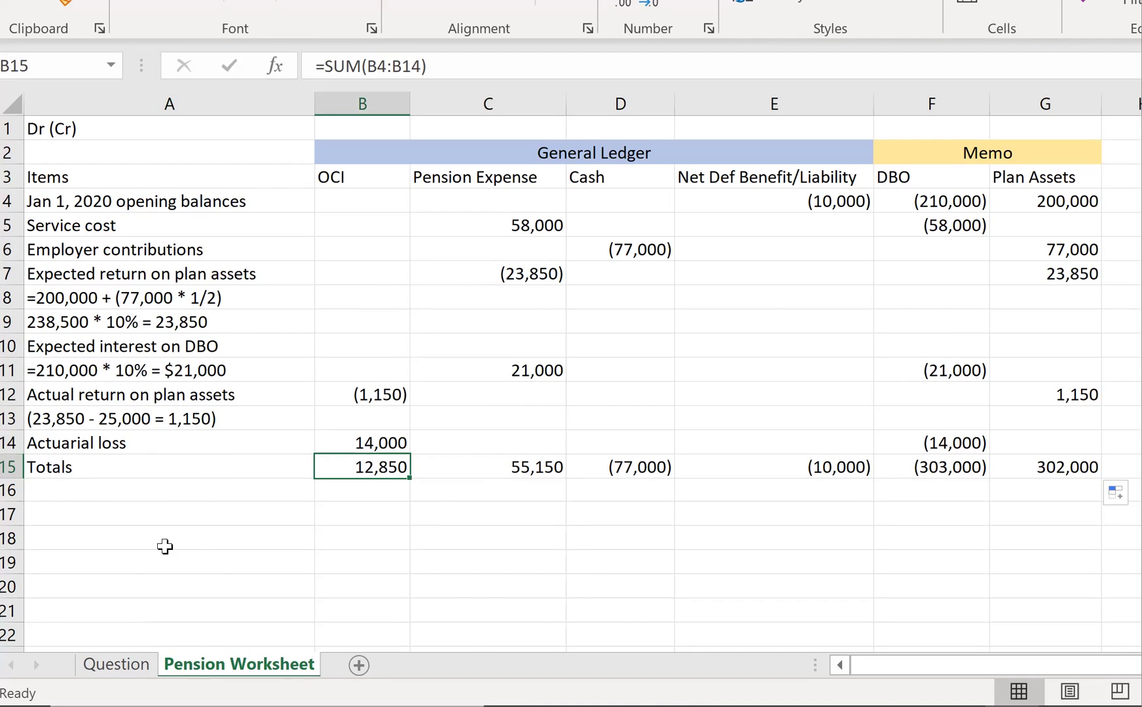
Enter the heading "Part 1 - IFRS" in cell A17 below the worksheet table.
{"action": "left_click", "coordinate": [128, 522]}
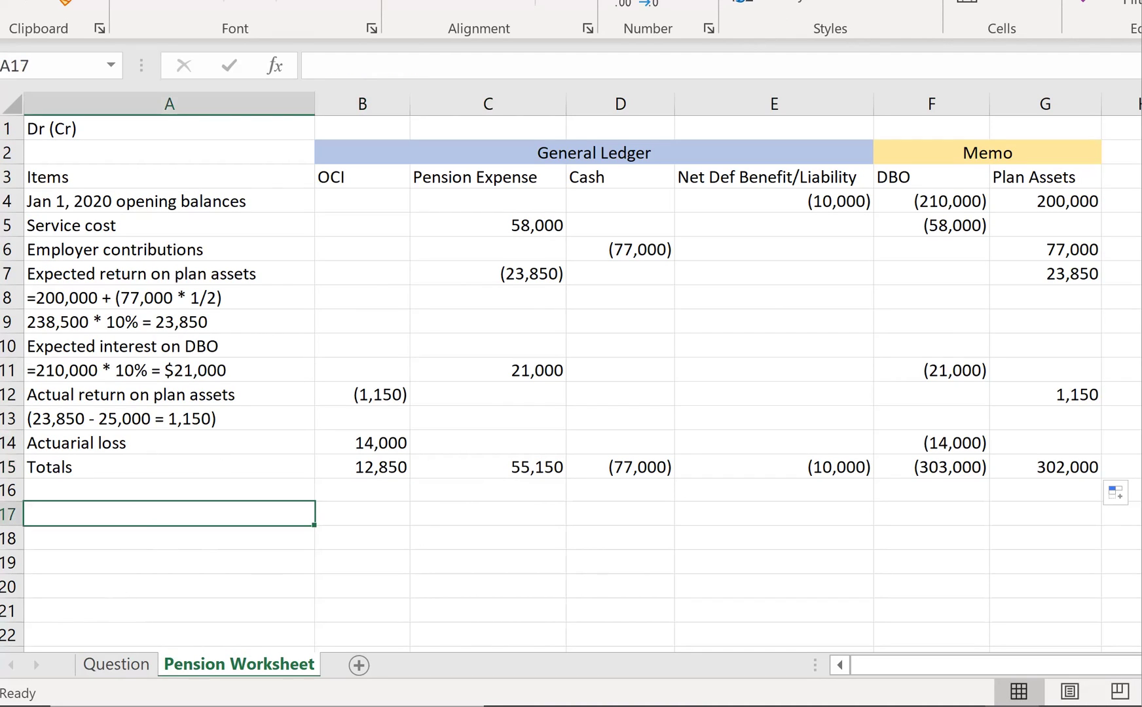
{"action": "type", "text": "Pa"}
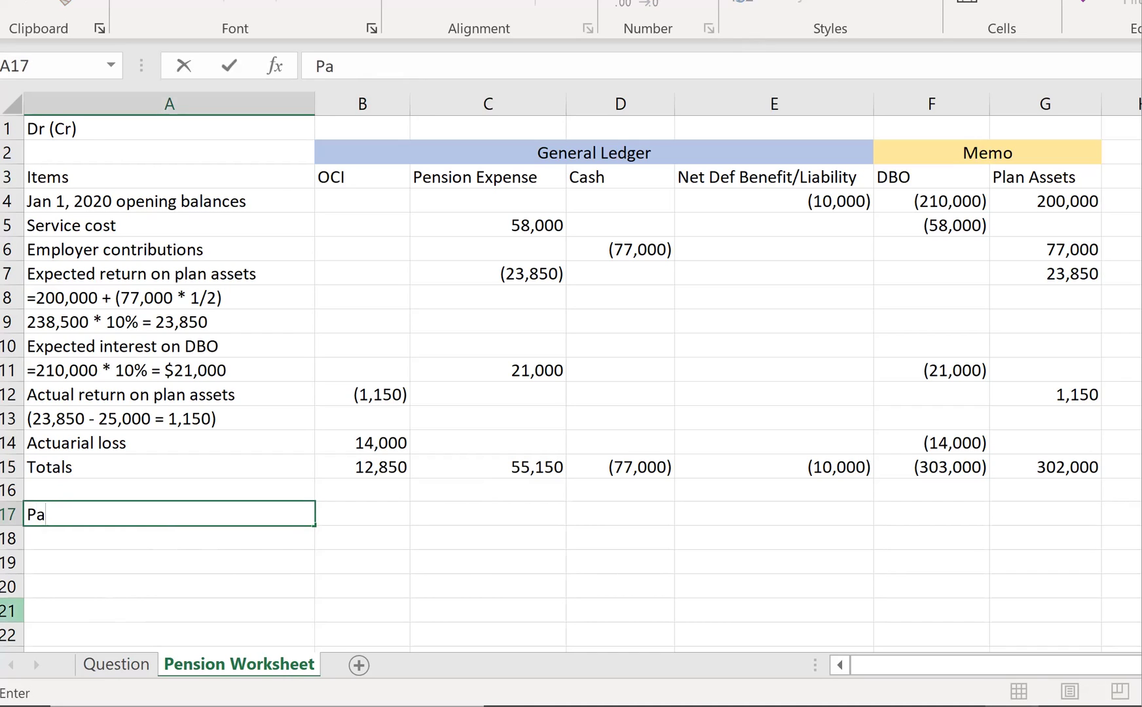
{"action": "type", "text": "rt 1 - IFRS"}
{"action": "key", "text": "Return"}
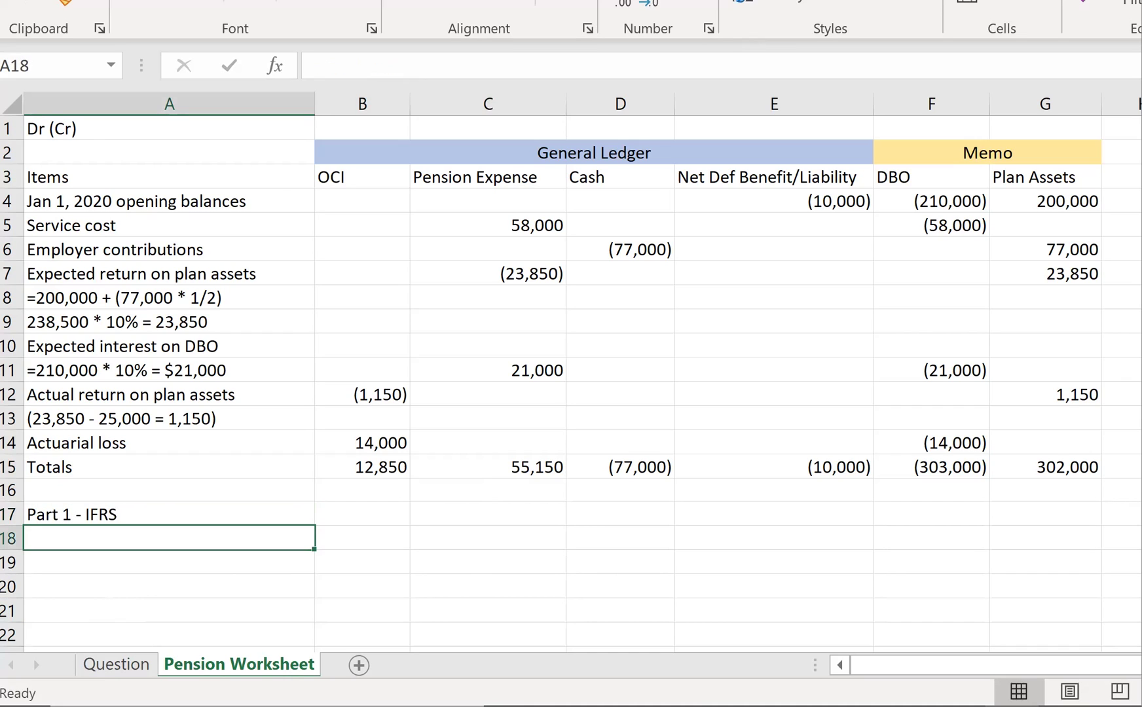
Begin the written conclusion in cell A18 with "Pension expense for 2020 is $55,150 and".
{"action": "type", "text": "Pension "}
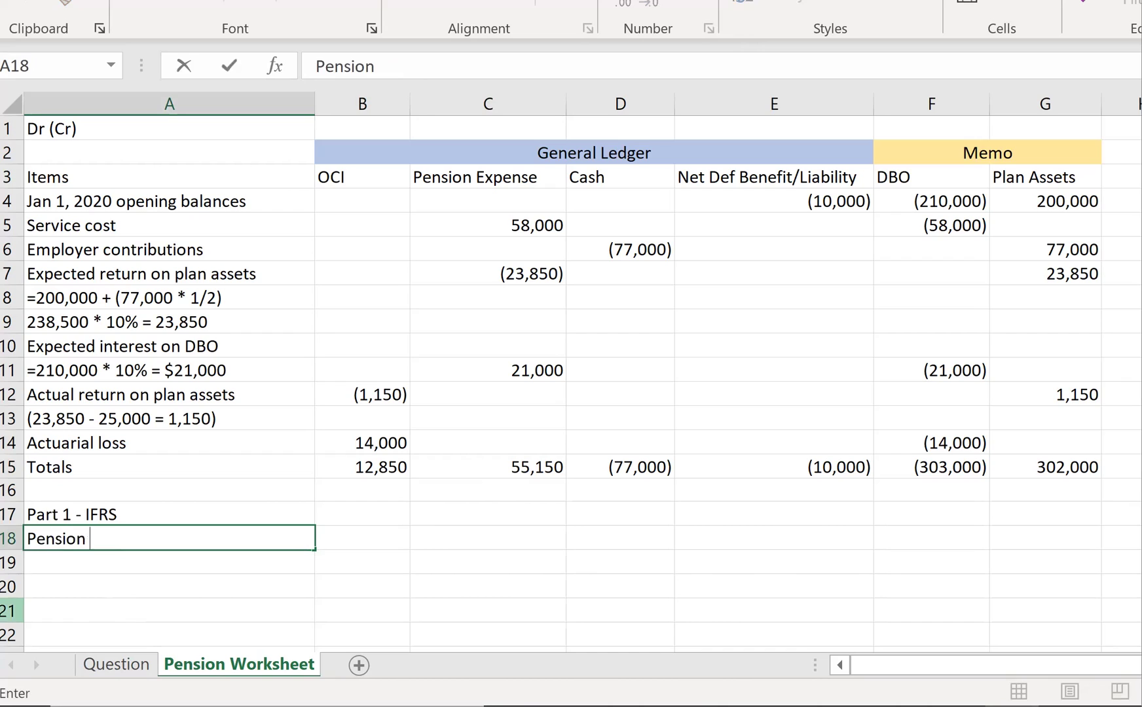
{"action": "type", "text": "expense for 2020"}
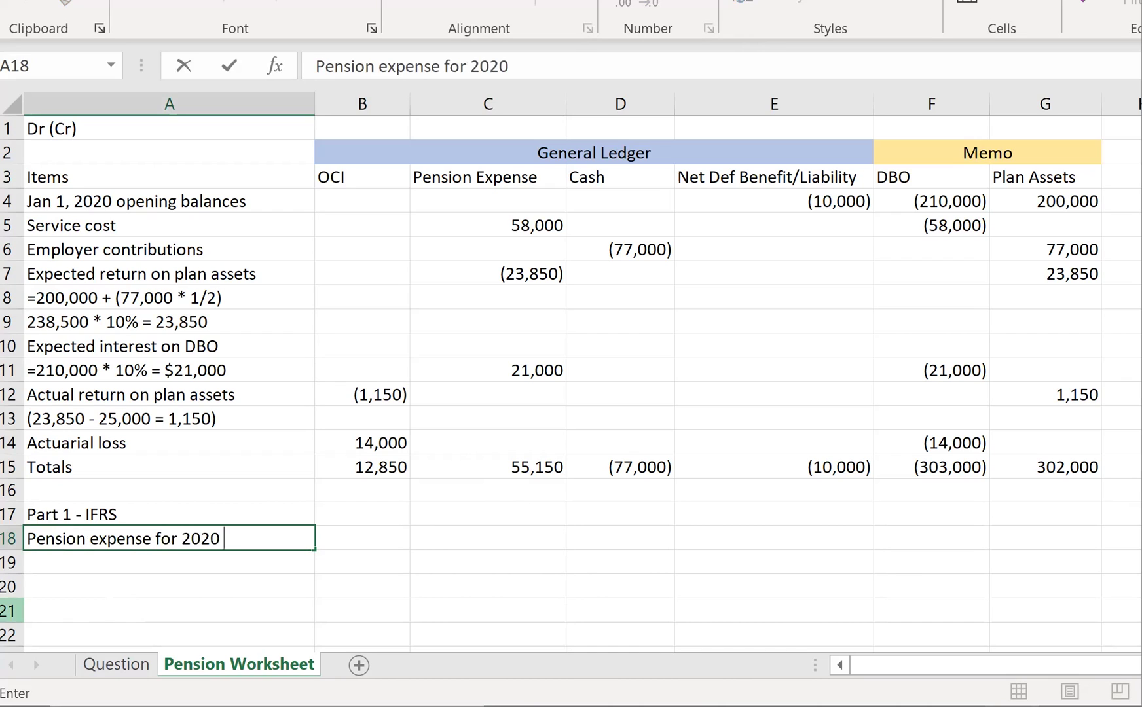
{"action": "type", "text": " is $55,150"}
{"action": "type", "text": " n"}
{"action": "type", "text": "nd"}
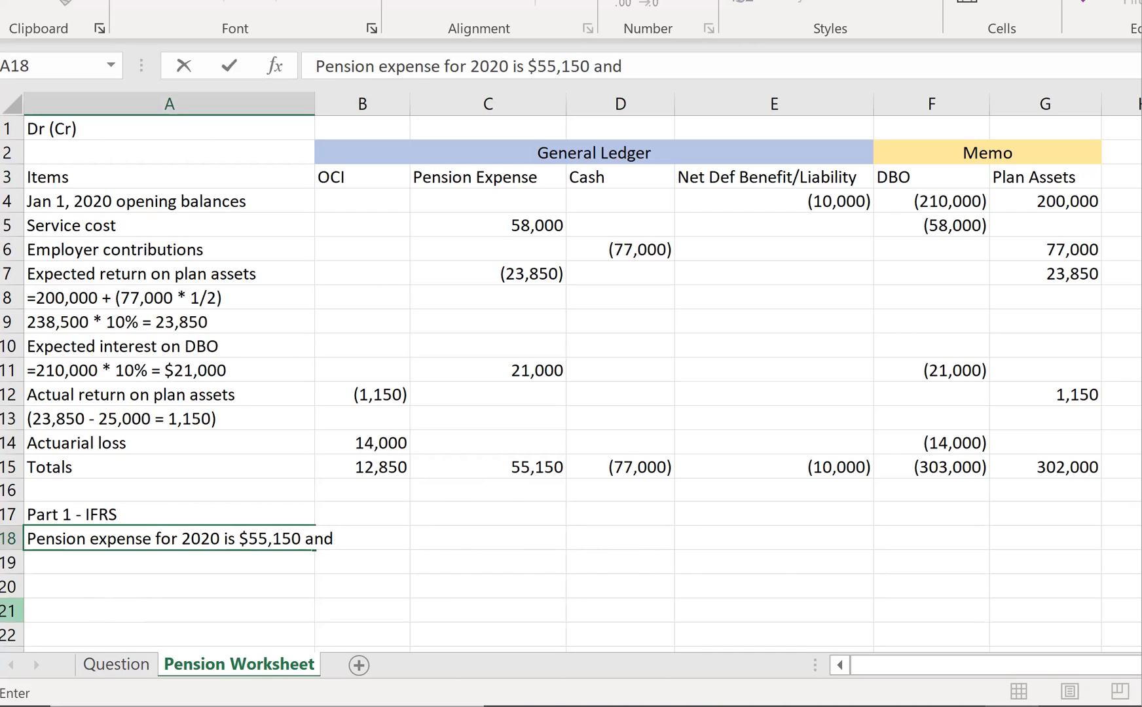
Continue the conclusion in A18 with "shareholders equity will decrease by $12,850 as a result".
{"action": "type", "text": " shareholders qui"}
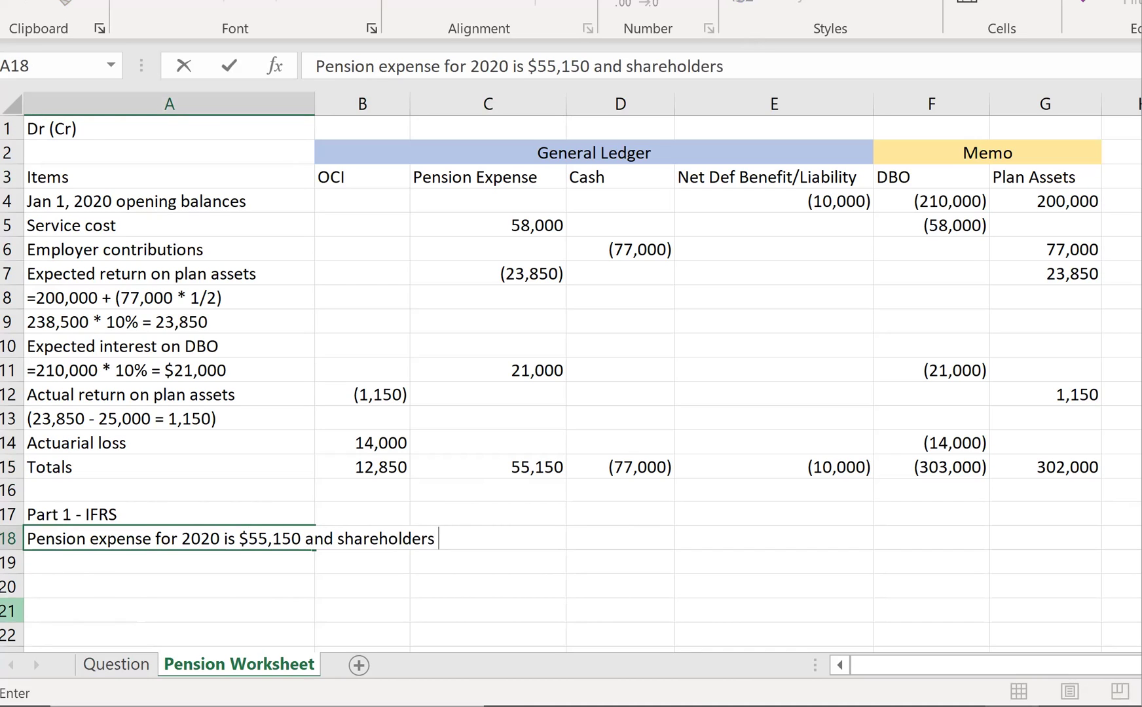
{"action": "key", "text": "BackSpace"}
{"action": "key", "text": "BackSpace"}
{"action": "key", "text": "BackSpace"}
{"action": "type", "text": "equity "}
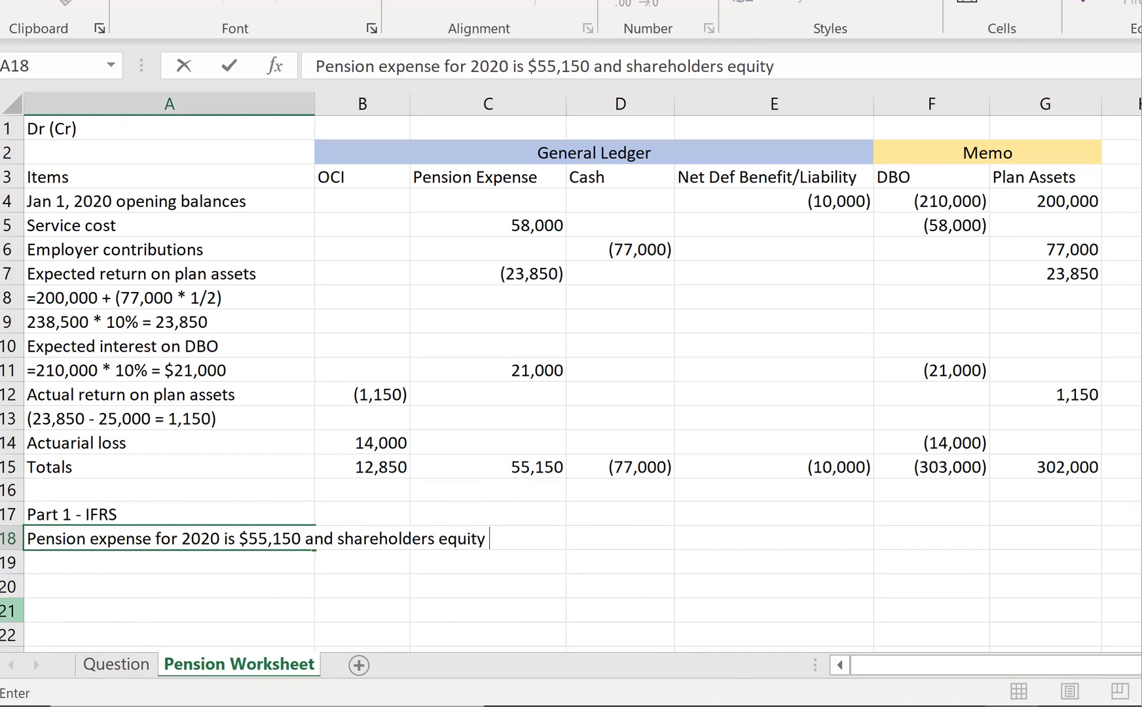
{"action": "type", "text": "will decrease by "}
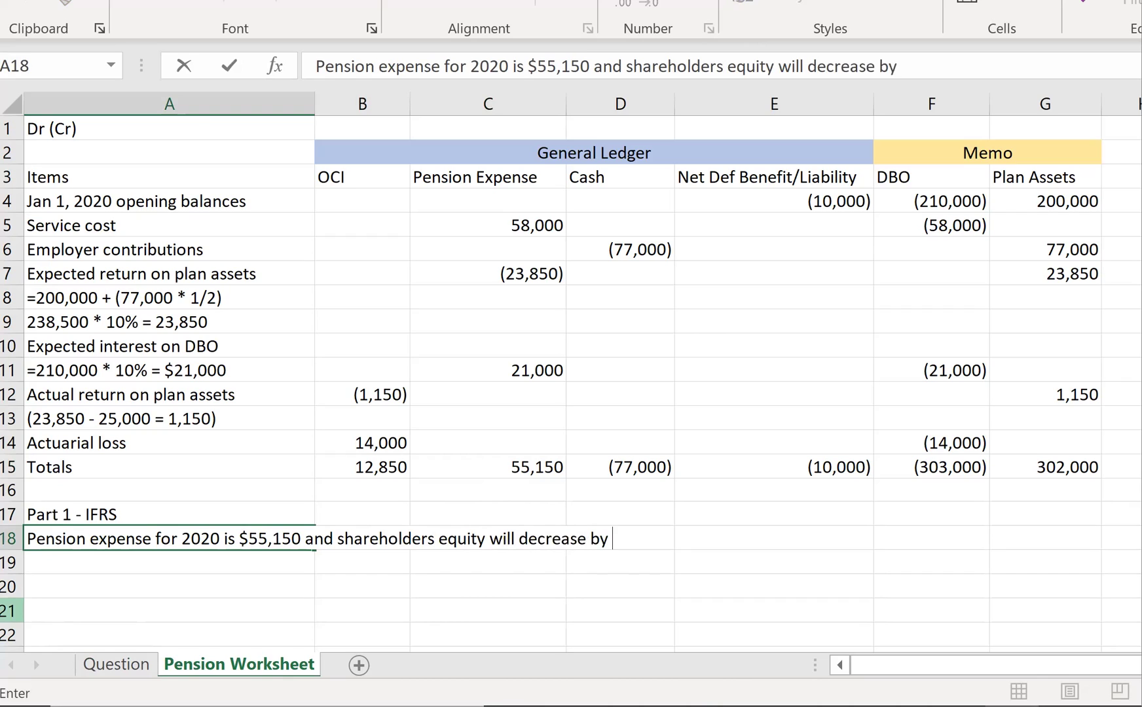
{"action": "type", "text": "$12,850 as a res"}
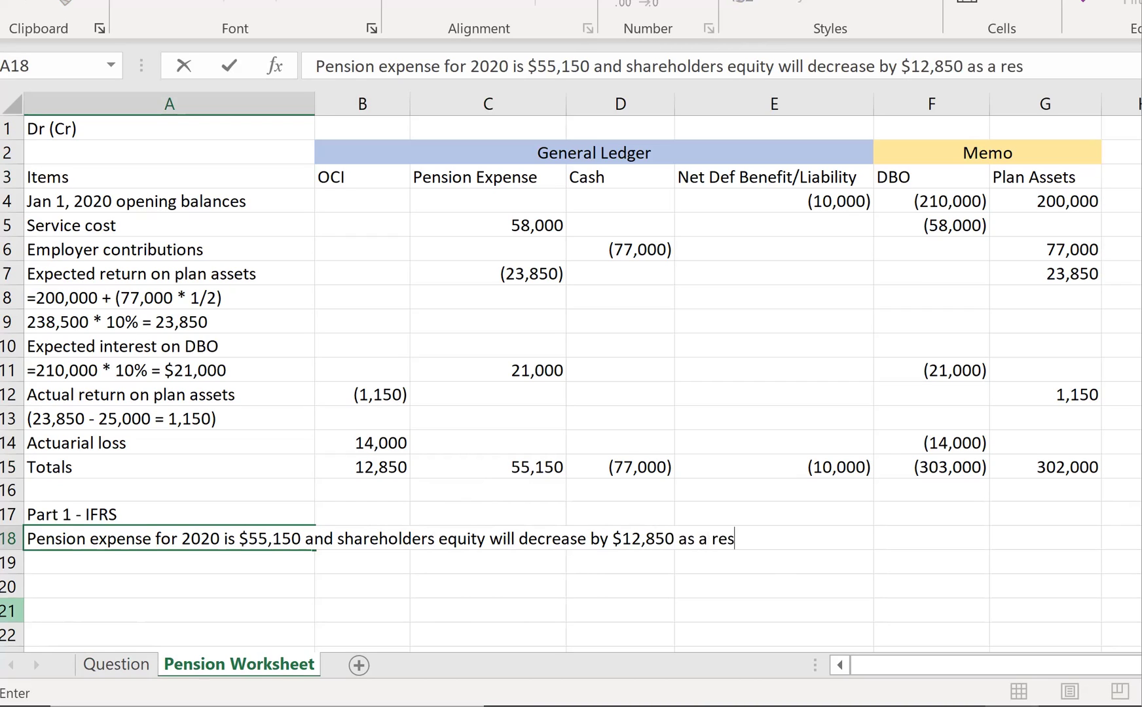
Complete the text in A18 so it ends with "as a result of OCI impacts as well as the fact that pension".
{"action": "type", "text": "ult of OCI imp"}
{"action": "key", "text": "BackSpace"}
{"action": "key", "text": "BackSpace"}
{"action": "type", "text": "impacts as well as t"}
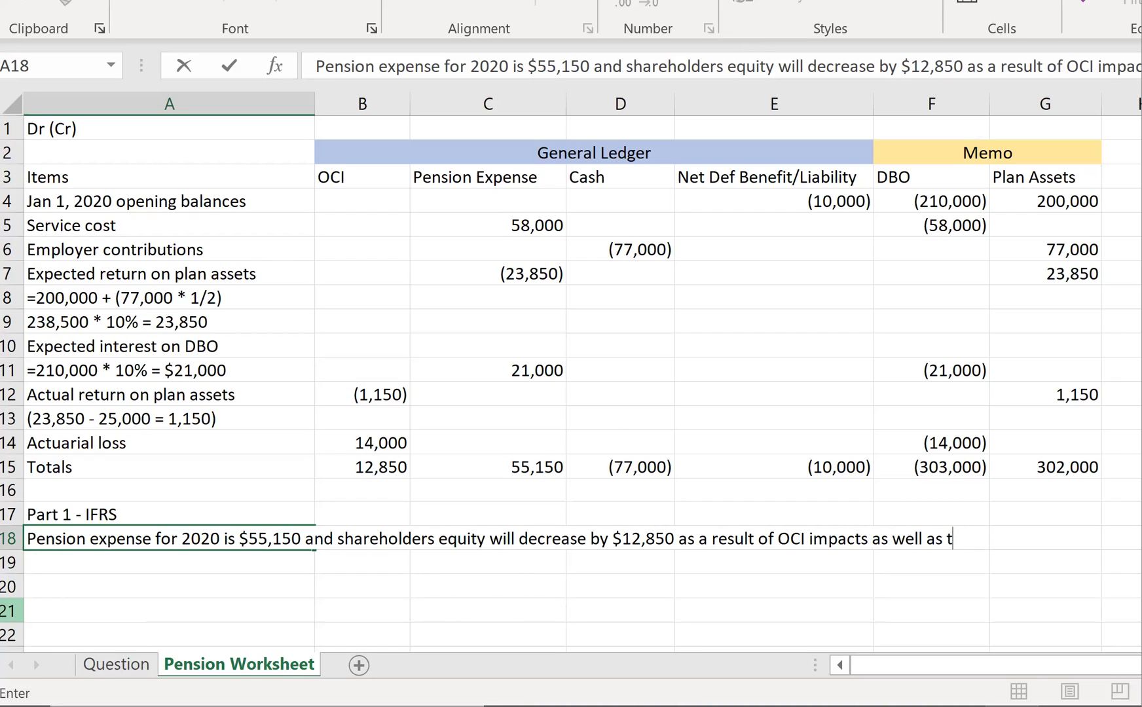
{"action": "type", "text": "he fact that pension"}
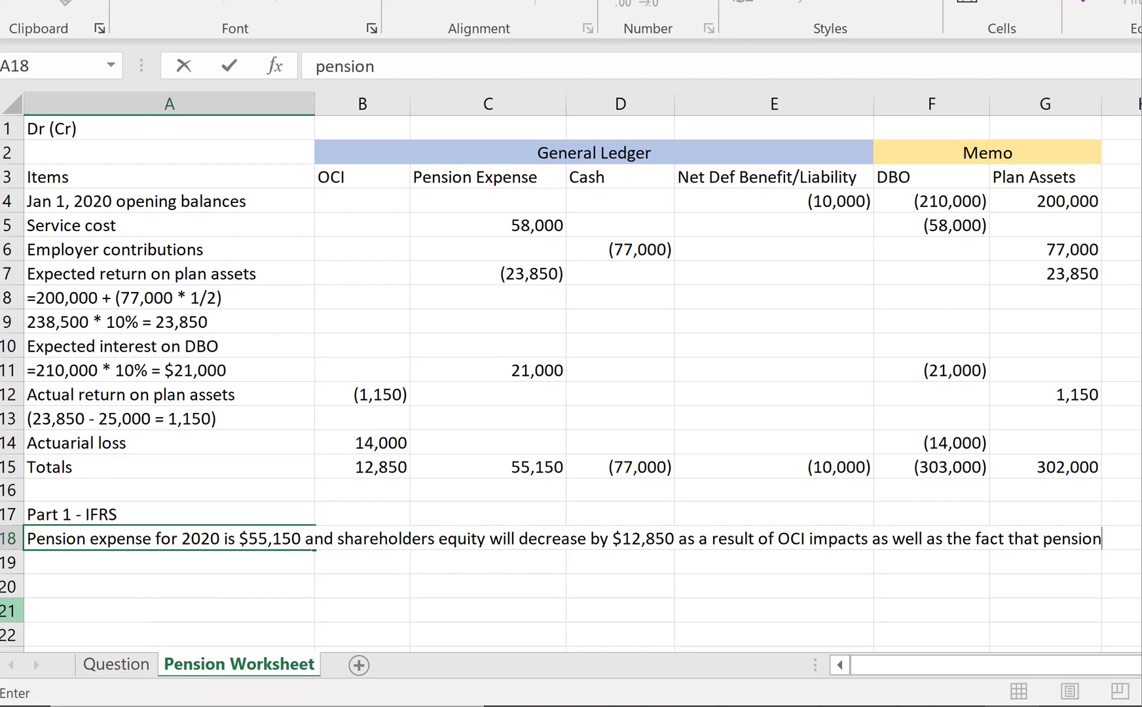
{"action": "key", "text": "Return"}
Continue the IFRS conclusion in A19 with "expense will close to NI at the end of t".
{"action": "type", "text": "expesne will"}
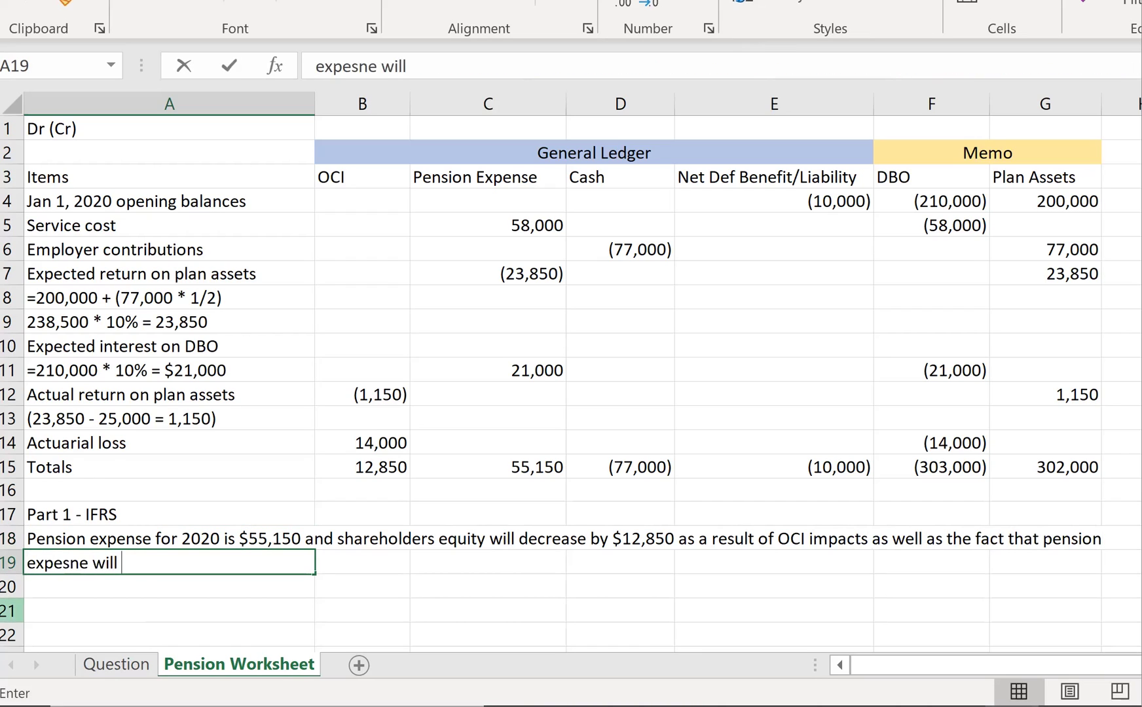
{"action": "key", "text": "BackSpace"}
{"action": "key", "text": "BackSpace"}
{"action": "key", "text": "BackSpace"}
{"action": "key", "text": "BackSpace"}
{"action": "key", "text": "BackSpace"}
{"action": "key", "text": "BackSpace"}
{"action": "key", "text": "BackSpace"}
{"action": "key", "text": "BackSpace"}
{"action": "type", "text": "nse will clo"}
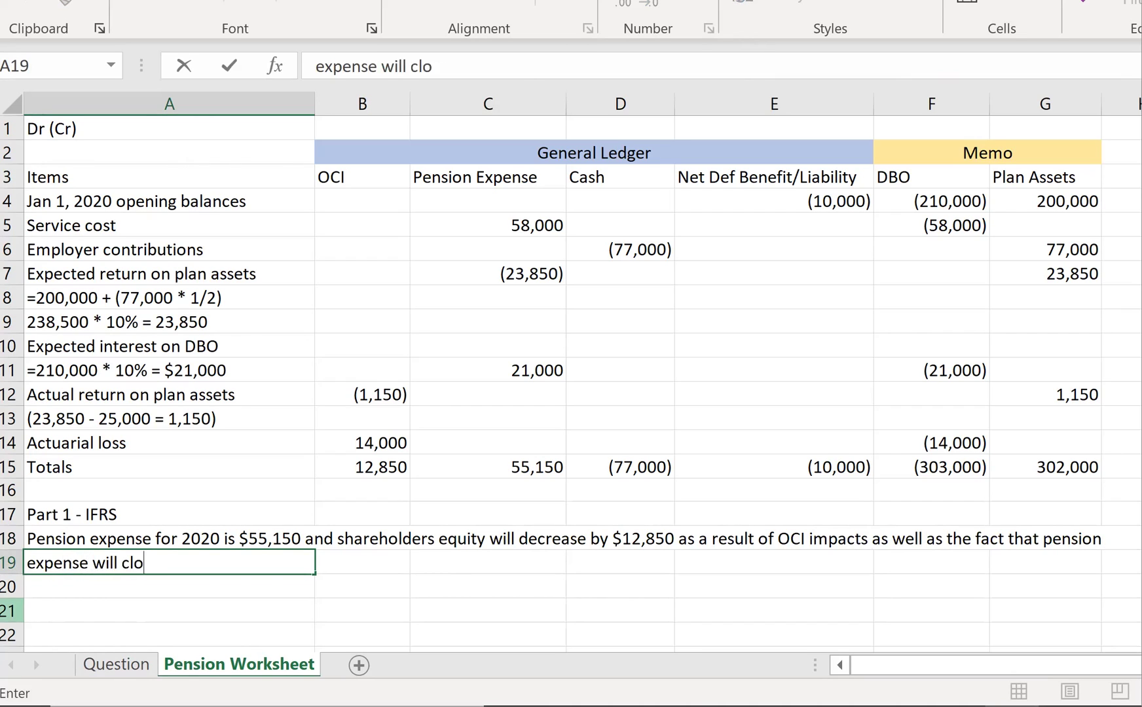
{"action": "type", "text": "se to NI at the end of t"}
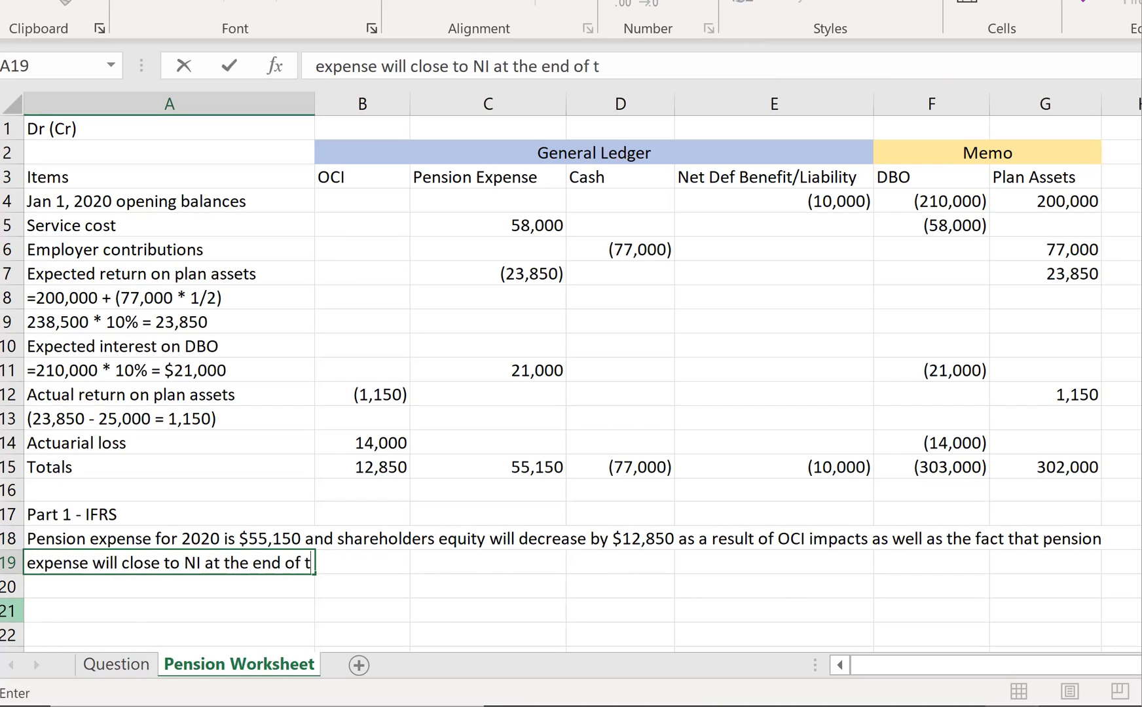
Rewrite the ending in A19 so the text reads "expense will close to RE at the end of the year.".
{"action": "key", "text": "BackSpace"}
{"action": "key", "text": "BackSpace"}
{"action": "key", "text": "BackSpace"}
{"action": "key", "text": "BackSpace"}
{"action": "key", "text": "BackSpace"}
{"action": "key", "text": "BackSpace"}
{"action": "key", "text": "BackSpace"}
{"action": "key", "text": "BackSpace"}
{"action": "key", "text": "BackSpace"}
{"action": "key", "text": "BackSpace"}
{"action": "key", "text": "BackSpace"}
{"action": "key", "text": "BackSpace"}
{"action": "key", "text": "BackSpace"}
{"action": "key", "text": "BackSpace"}
{"action": "key", "text": "BackSpace"}
{"action": "key", "text": "BackSpace"}
{"action": "key", "text": "BackSpace"}
{"action": "type", "text": "RE at the end ofth"}
{"action": "key", "text": "BackSpace"}
{"action": "key", "text": "BackSpace"}
{"action": "type", "text": "the year"}
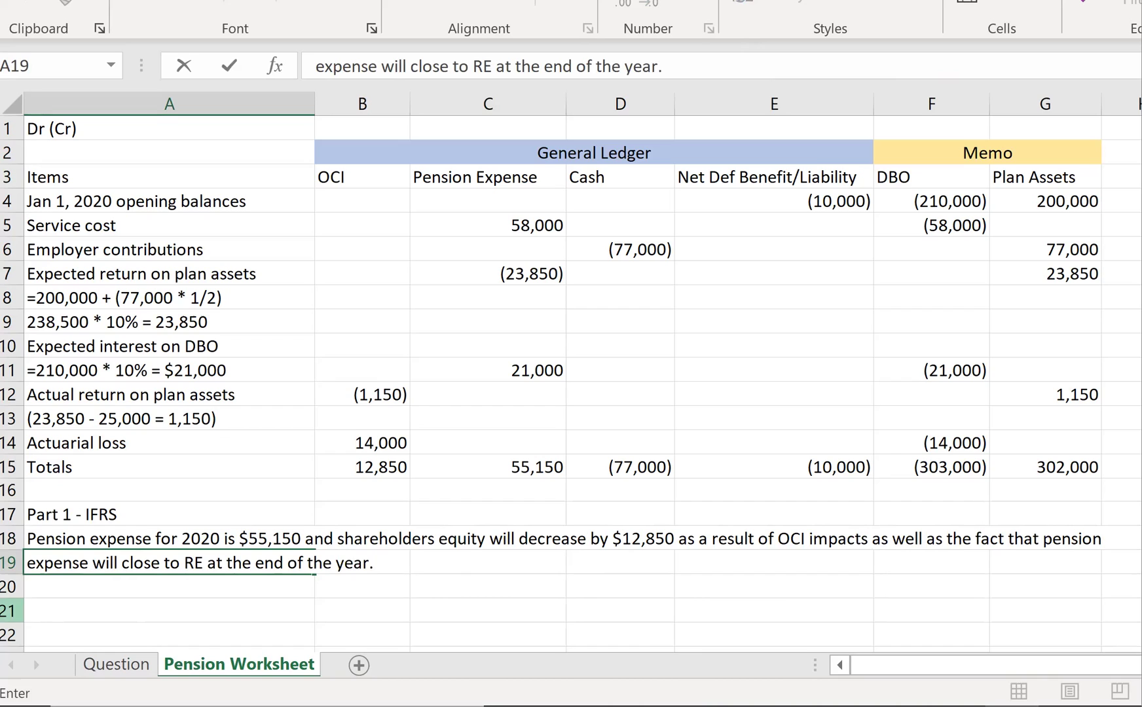
{"action": "type", "text": "."}
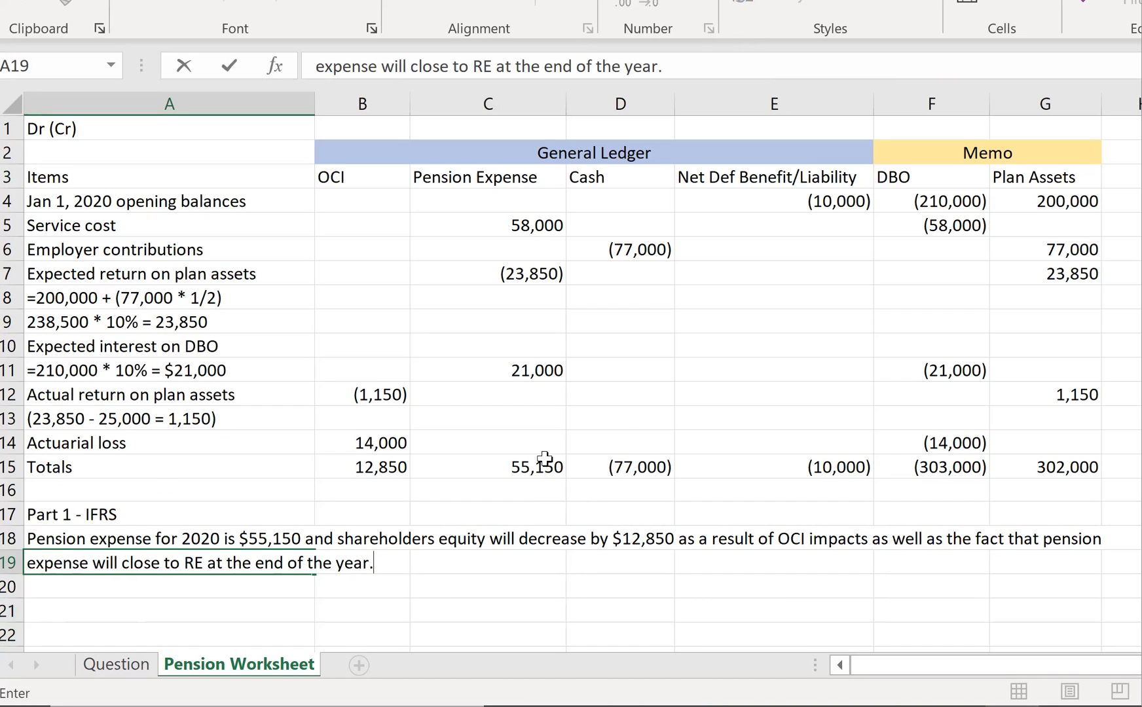
Check the Pension Expense and OCI totals in row 15 against the written IFRS conclusion.
{"action": "left_click", "coordinate": [542, 449]}
{"action": "left_click", "coordinate": [508, 460]}
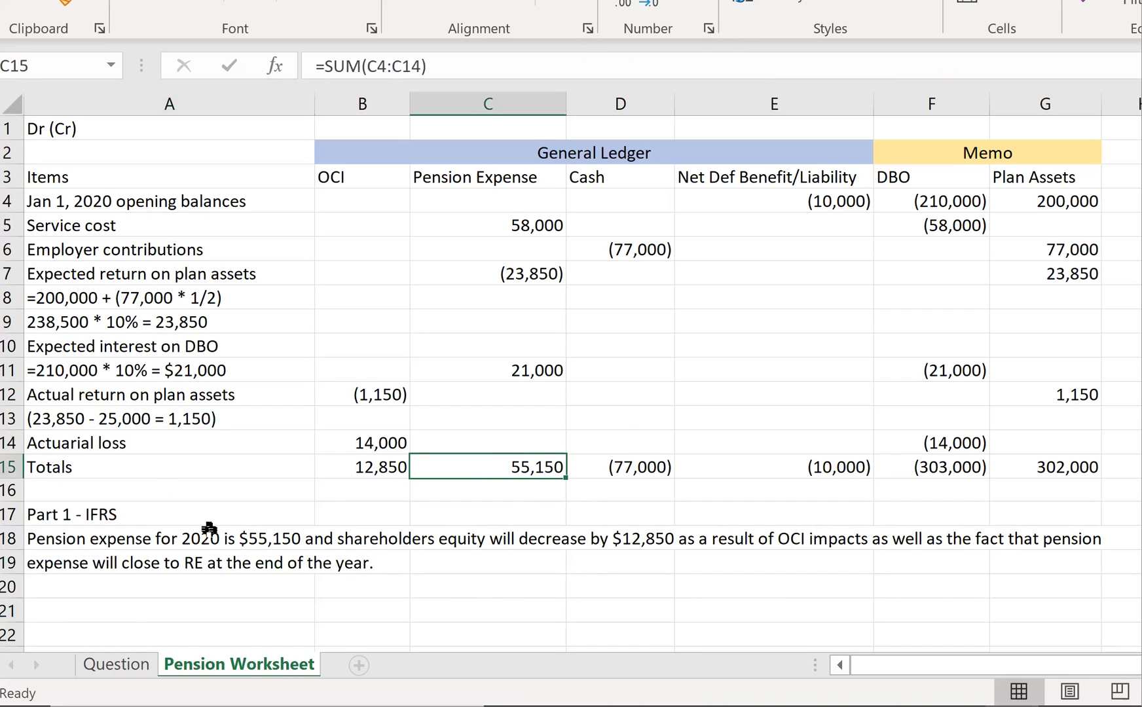
{"action": "left_click", "coordinate": [350, 466]}
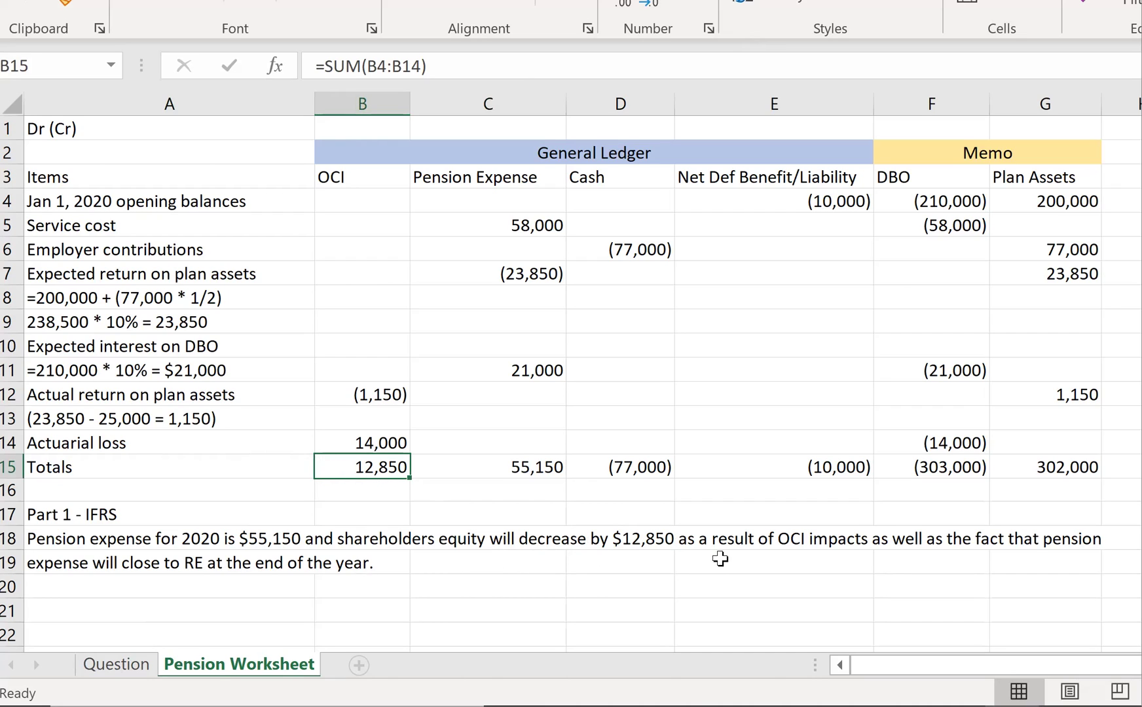
{"action": "left_click", "coordinate": [528, 466]}
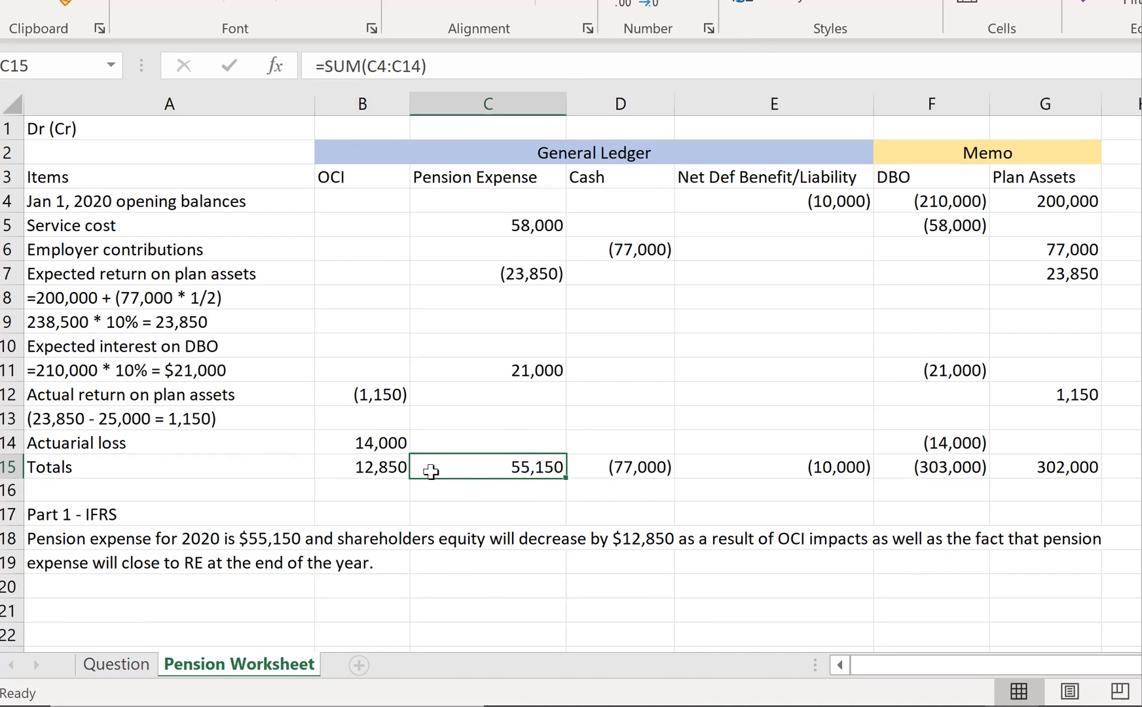
{"action": "left_click_drag", "start_coordinate": [379, 469], "coordinate": [548, 467]}
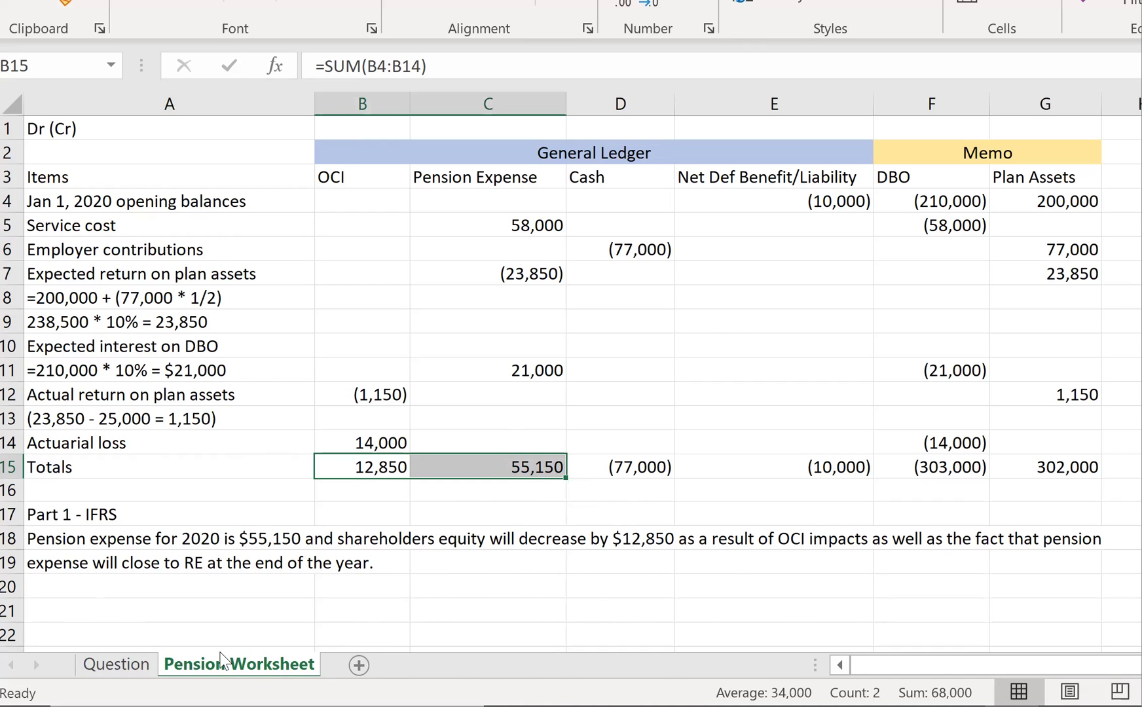
{"action": "left_click", "coordinate": [362, 633]}
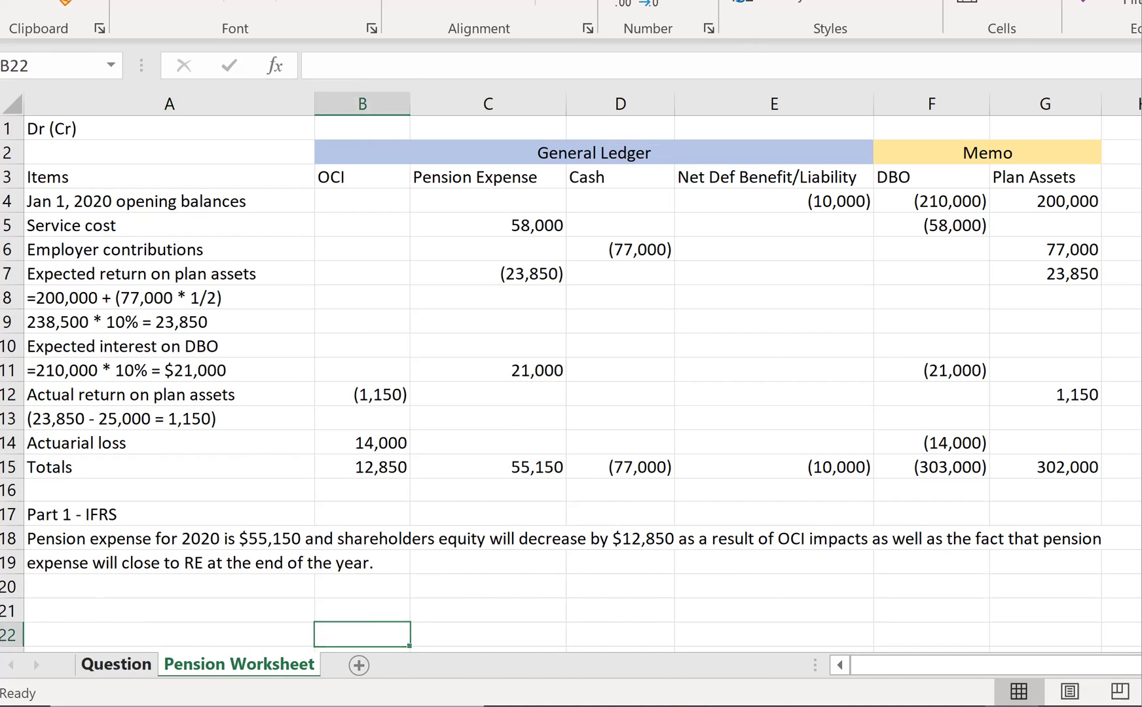
Read the Part 2 ASPE requirement on the Question sheet and review the OCI column of the Pension Worksheet.
{"action": "left_click", "coordinate": [132, 667]}
{"action": "left_click_drag", "start_coordinate": [22, 439], "coordinate": [120, 398]}
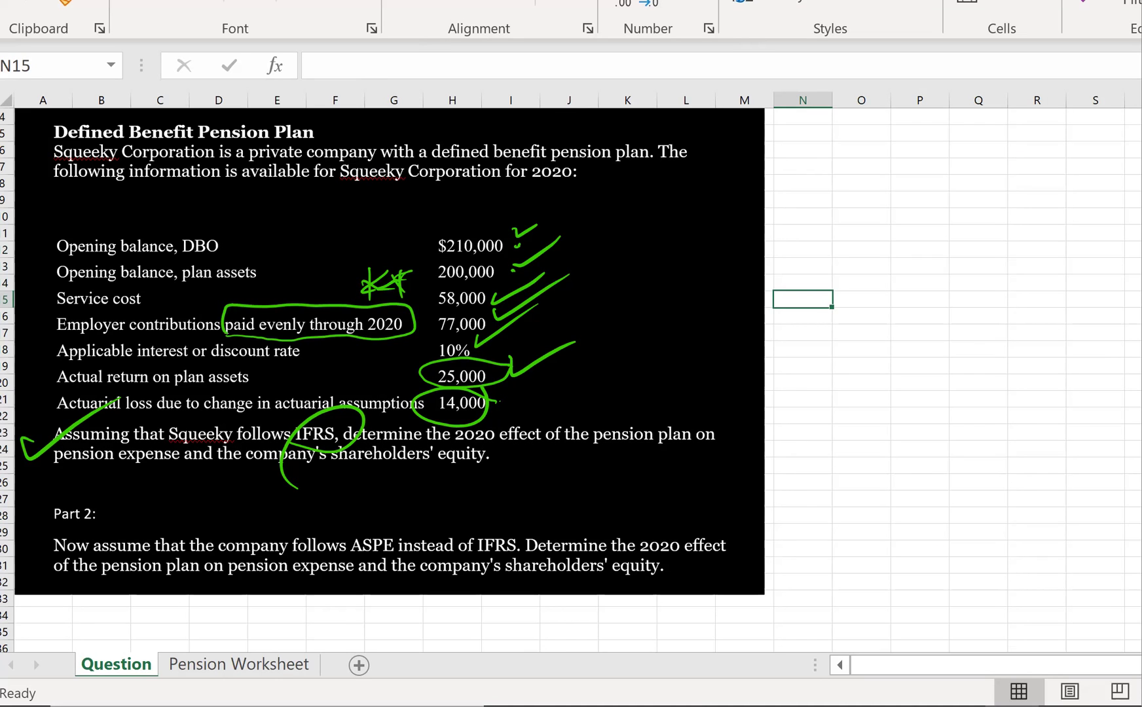
{"action": "left_click", "coordinate": [208, 663]}
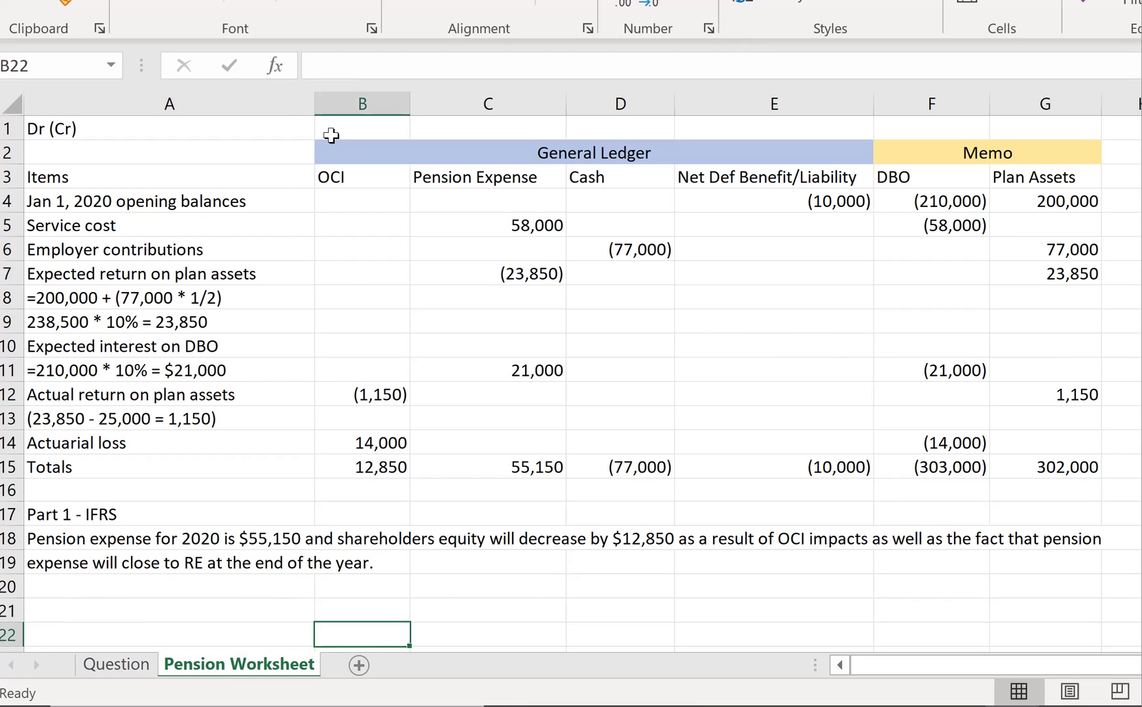
{"action": "left_click_drag", "start_coordinate": [334, 149], "coordinate": [337, 178]}
{"action": "left_click_drag", "start_coordinate": [342, 258], "coordinate": [357, 440]}
{"action": "left_click", "coordinate": [357, 463]}
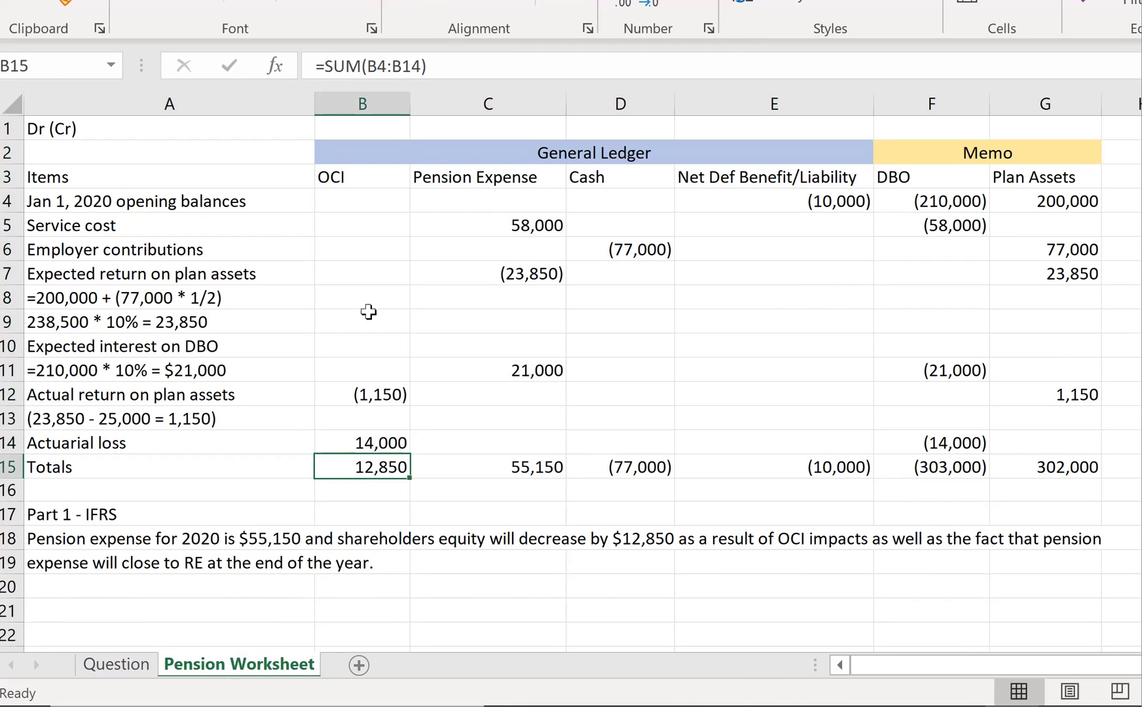
{"action": "left_click_drag", "start_coordinate": [352, 159], "coordinate": [374, 375]}
{"action": "left_click_drag", "start_coordinate": [367, 467], "coordinate": [367, 443]}
Remove the OCI heading from cell B3 to adapt the worksheet to ASPE.
{"action": "left_click", "coordinate": [335, 176]}
{"action": "key", "text": "BackSpace"}
{"action": "key", "text": "Up"}
{"action": "key", "text": "Down"}
{"action": "key", "text": "Down"}
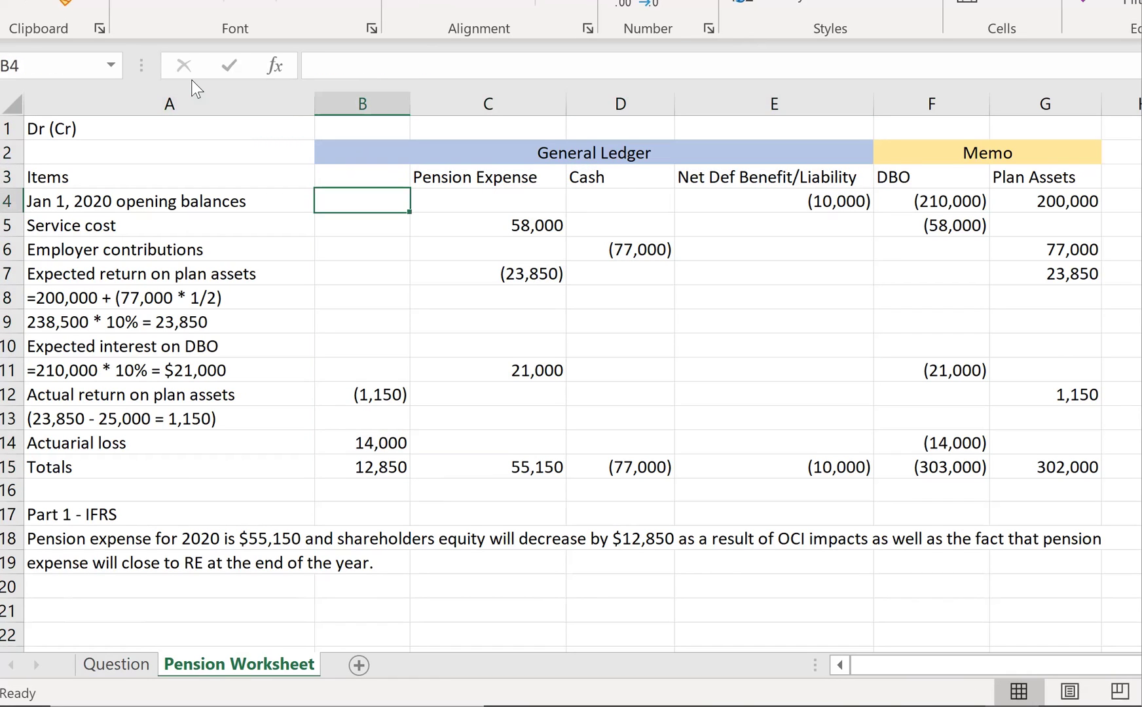
Copy the (1,150) return adjustment from B12 into the Pension Expense cell C12, and return to the actuarial loss in B14.
{"action": "left_click", "coordinate": [373, 401]}
{"action": "left_click_drag", "start_coordinate": [374, 404], "coordinate": [396, 439]}
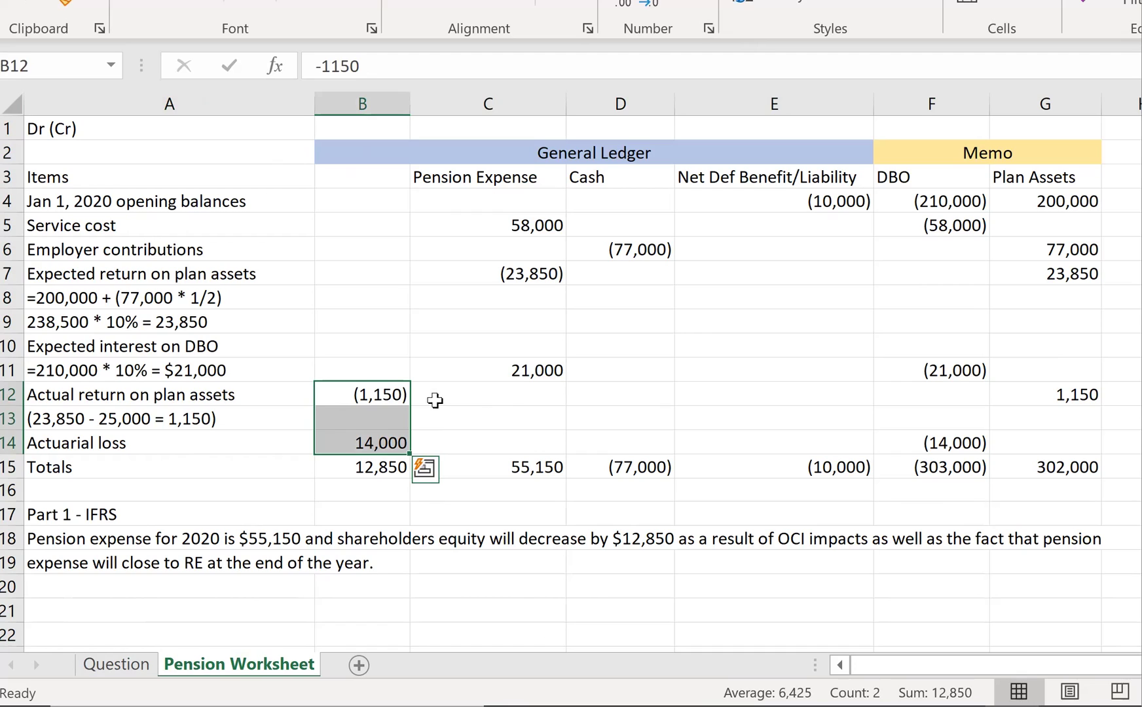
{"action": "left_click", "coordinate": [373, 393]}
{"action": "key", "text": "ctrl+c"}
{"action": "key", "text": "Right"}
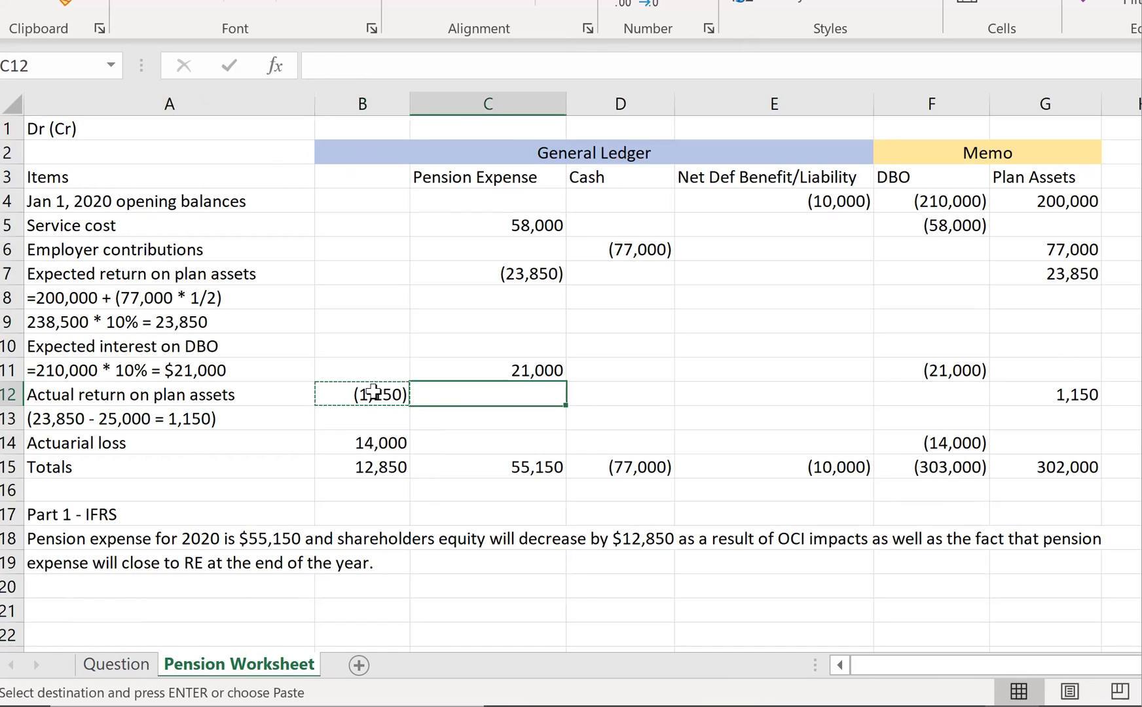
{"action": "key", "text": "ctrl+v"}
{"action": "key", "text": "Left"}
{"action": "key", "text": "Down"}
{"action": "key", "text": "Down"}
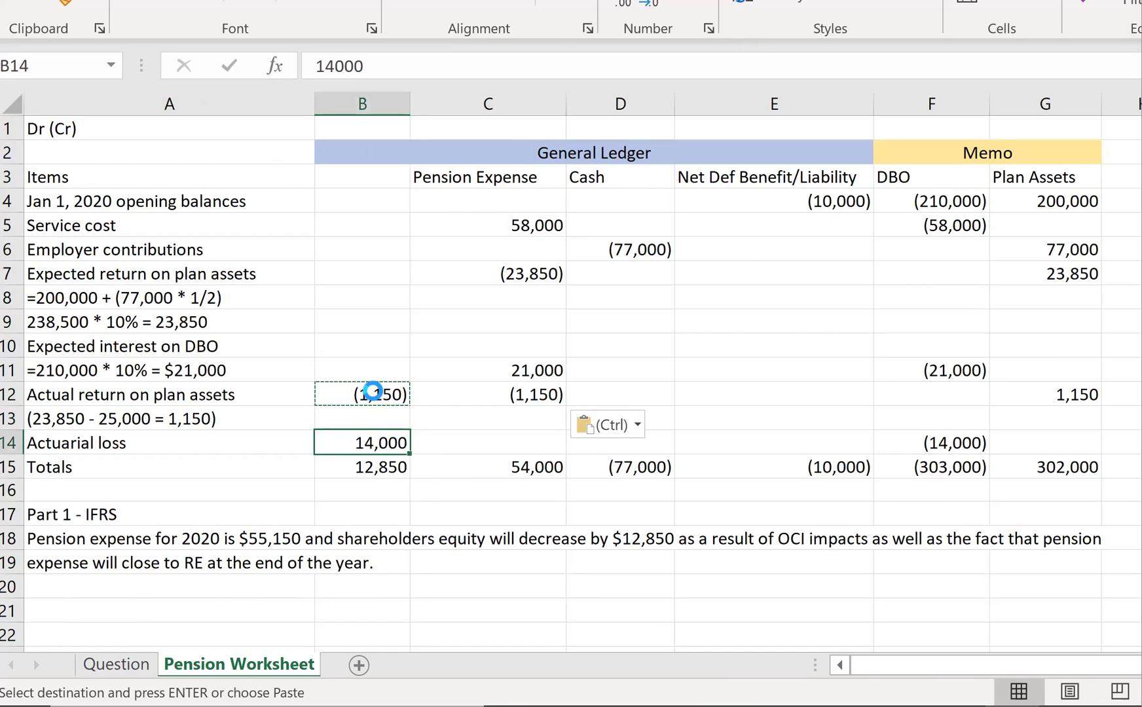
{"action": "key", "text": "ctrl+v"}
{"action": "key", "text": "Right"}
{"action": "key", "text": "Left"}
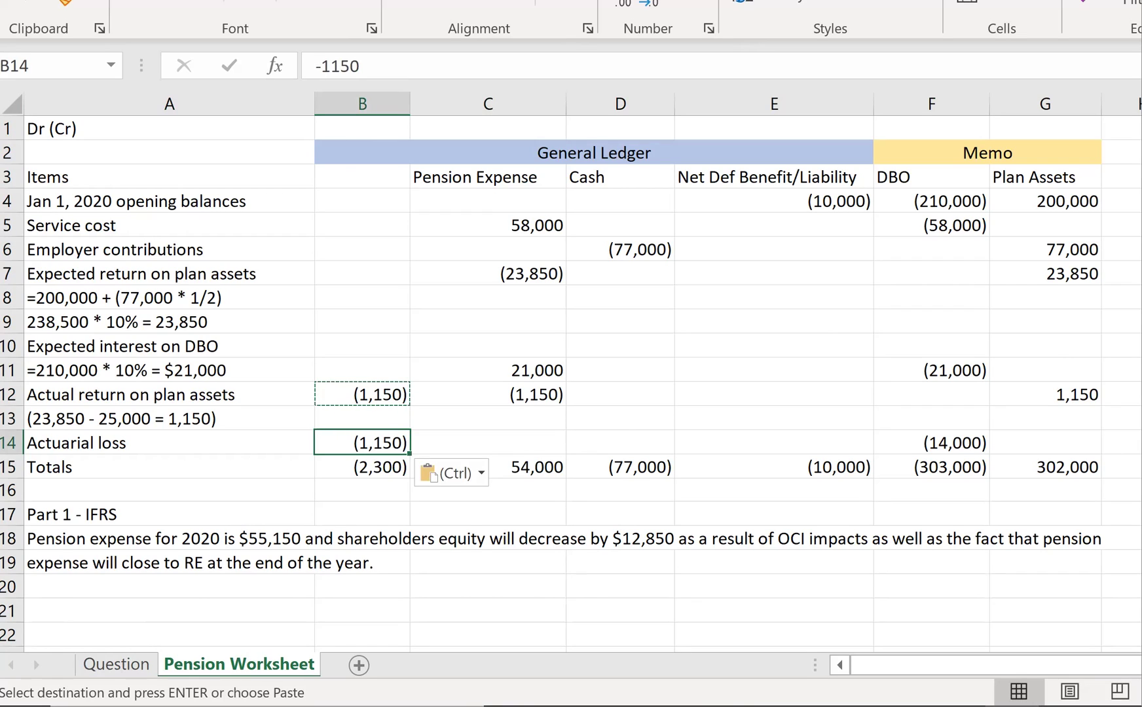
{"action": "type", "text": "14000"}
{"action": "key", "text": "ctrl+Return"}
Copy the 14,000 actuarial loss from B14 into the Pension Expense cell C14.
{"action": "key", "text": "ctrl+c"}
{"action": "key", "text": "Right"}
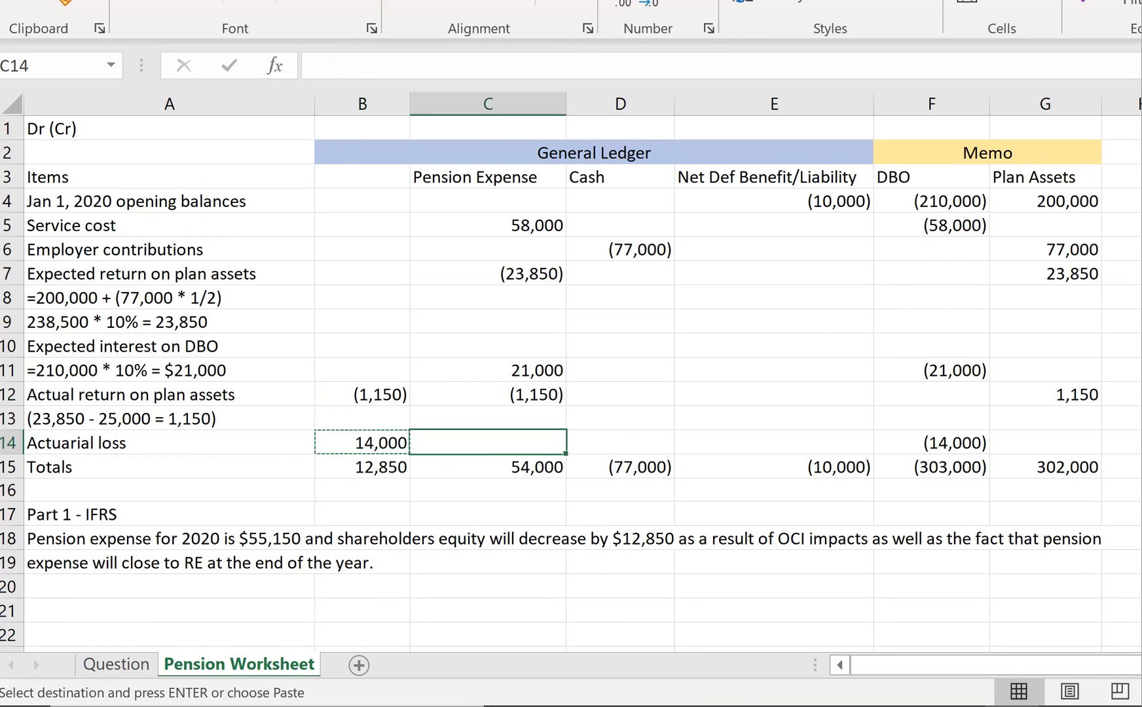
{"action": "key", "text": "ctrl+v"}
Clear the former OCI amounts for the actuarial loss in B14 and the actual return in B12.
{"action": "key", "text": "Left"}
{"action": "left_click", "coordinate": [169, 442]}
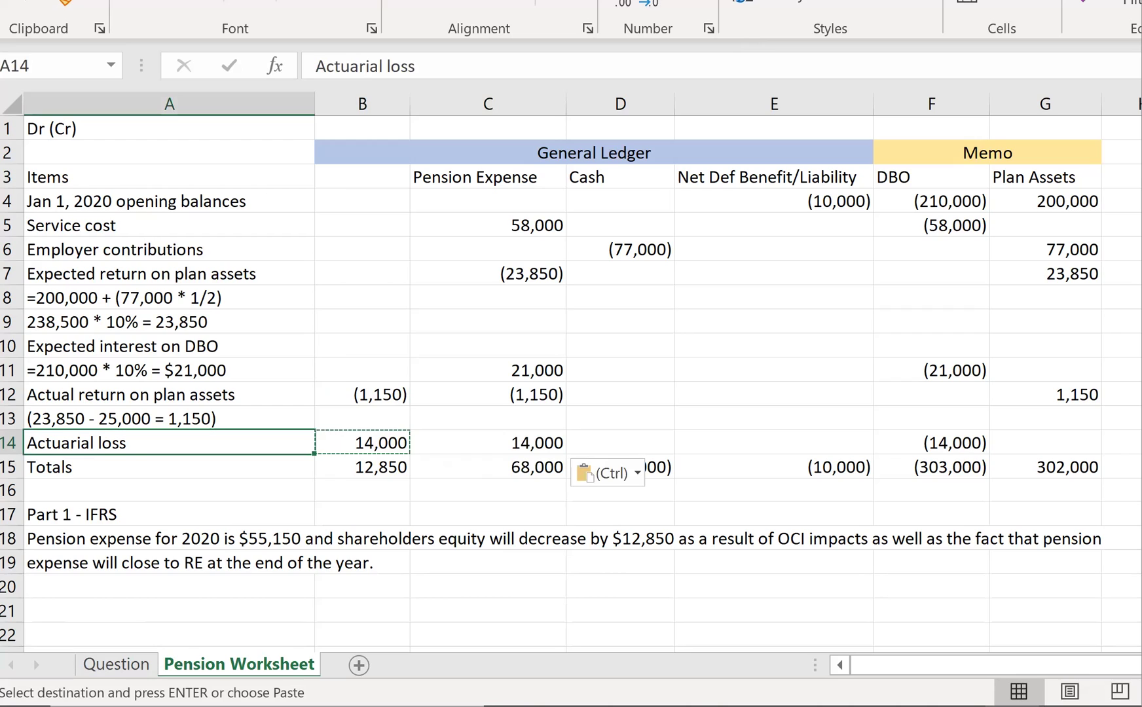
{"action": "key", "text": "BackSpace"}
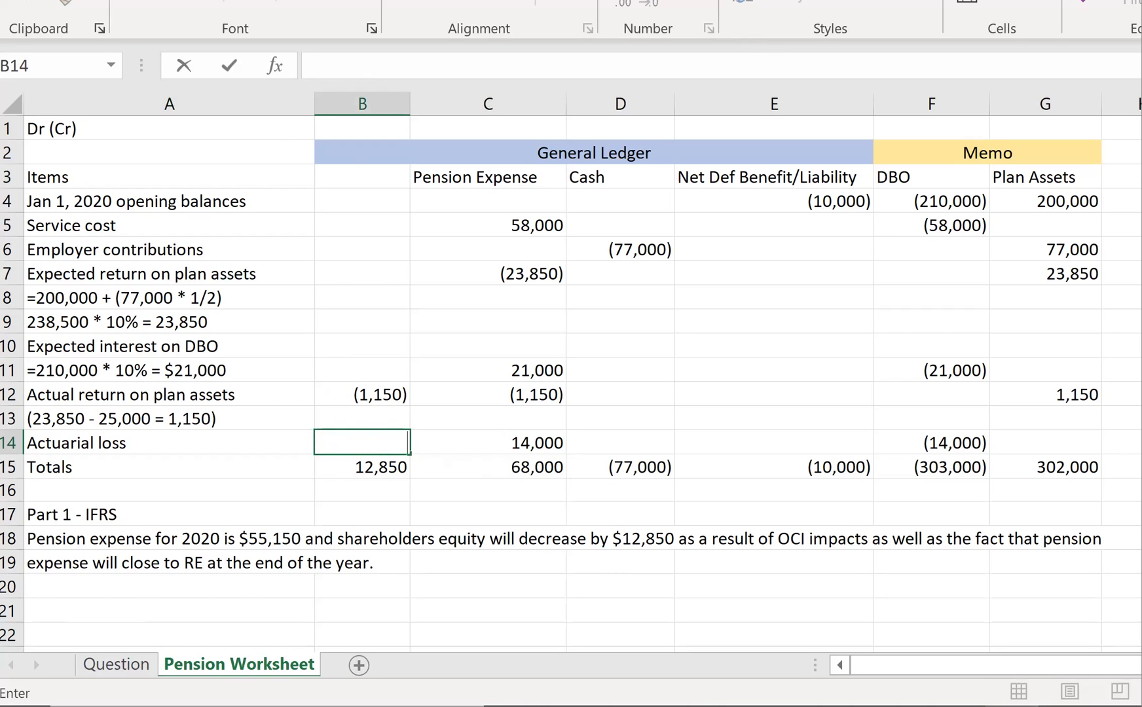
{"action": "key", "text": "Up"}
{"action": "key", "text": "Up"}
{"action": "key", "text": "F2"}
{"action": "key", "text": "BackSpace"}
{"action": "key", "text": "BackSpace"}
{"action": "key", "text": "BackSpace"}
{"action": "key", "text": "BackSpace"}
{"action": "key", "text": "BackSpace"}
{"action": "key", "text": "Return"}
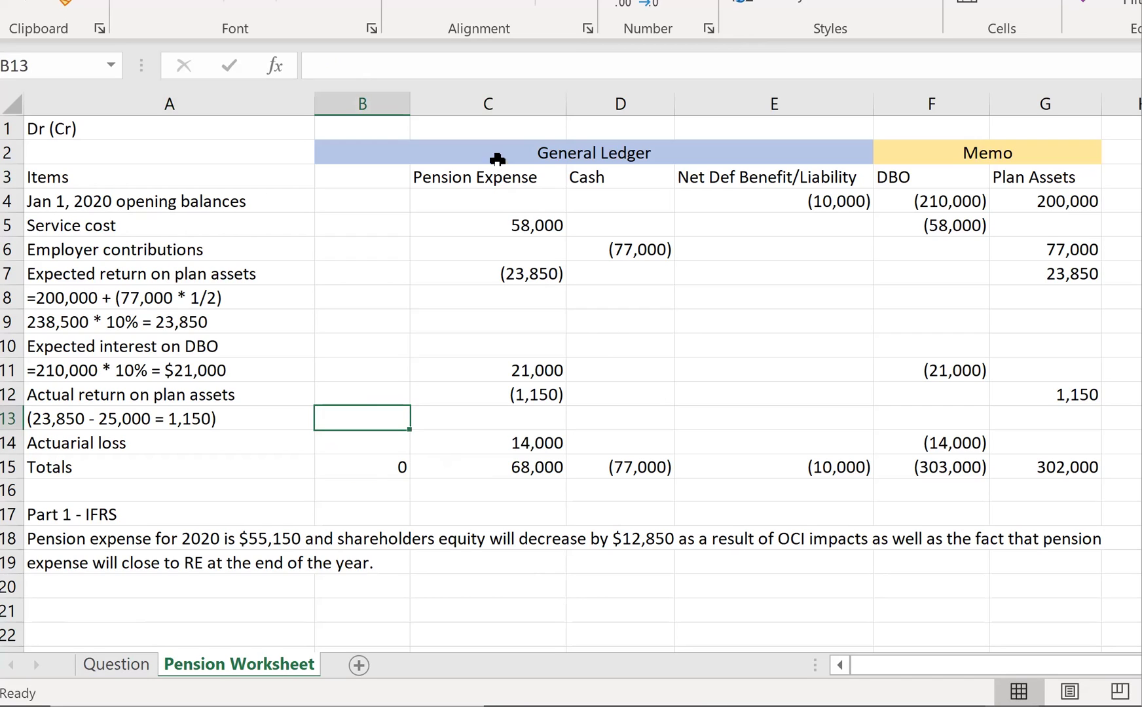
Check the Pension Expense total in C15 and enter the heading "Part 2 - ASPE" in A21.
{"action": "left_click", "coordinate": [526, 465]}
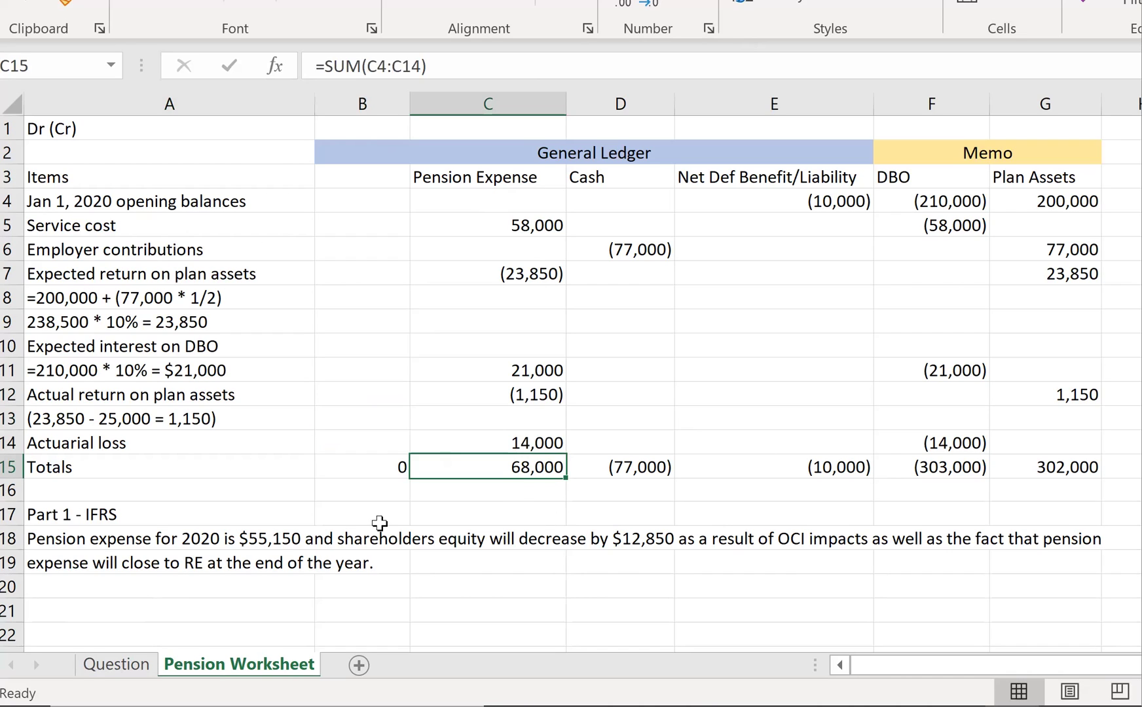
{"action": "left_click", "coordinate": [131, 601]}
{"action": "type", "text": "Part 2:"}
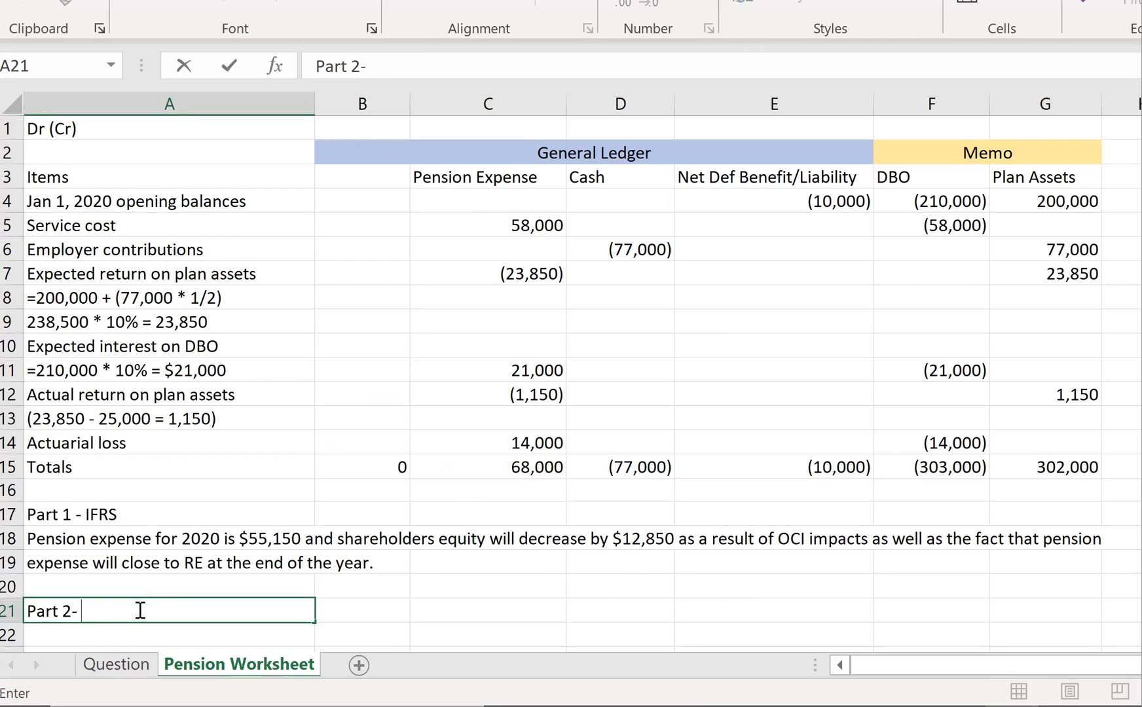
{"action": "key", "text": "BackSpace"}
{"action": "type", "text": "- ASPE"}
{"action": "key", "text": "Return"}
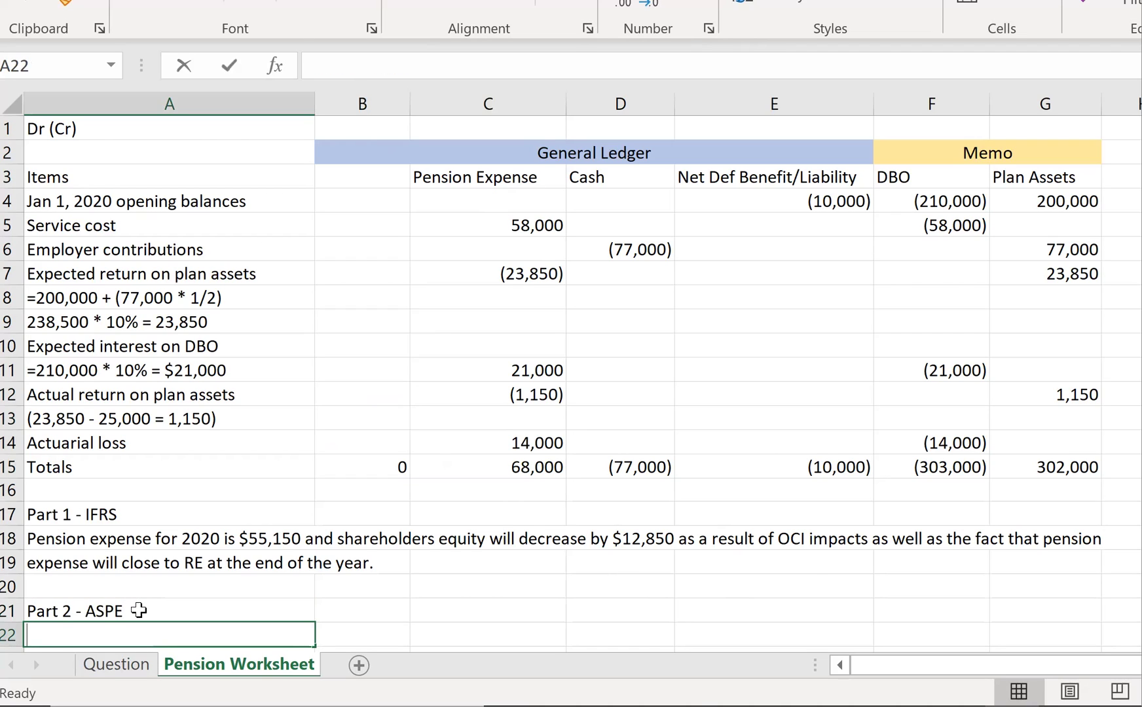
Begin the ASPE conclusion in A22 with "Pension expense under ASPE is $68,000".
{"action": "type", "text": "Pensi n expene"}
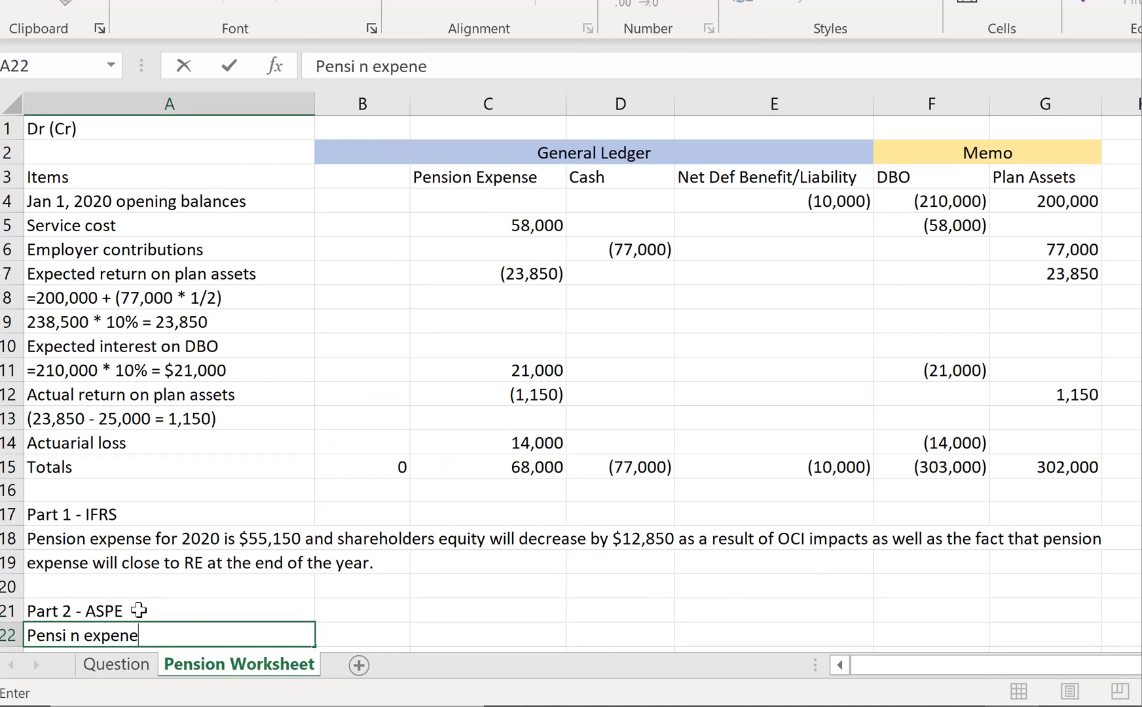
{"action": "key", "text": "BackSpace"}
{"action": "key", "text": "BackSpace"}
{"action": "key", "text": "BackSpace"}
{"action": "key", "text": "BackSpace"}
{"action": "key", "text": "BackSpace"}
{"action": "key", "text": "BackSpace"}
{"action": "key", "text": "BackSpace"}
{"action": "key", "text": "BackSpace"}
{"action": "key", "text": "BackSpace"}
{"action": "key", "text": "BackSpace"}
{"action": "type", "text": "on expnese"}
{"action": "key", "text": "BackSpace"}
{"action": "key", "text": "BackSpace"}
{"action": "key", "text": "BackSpace"}
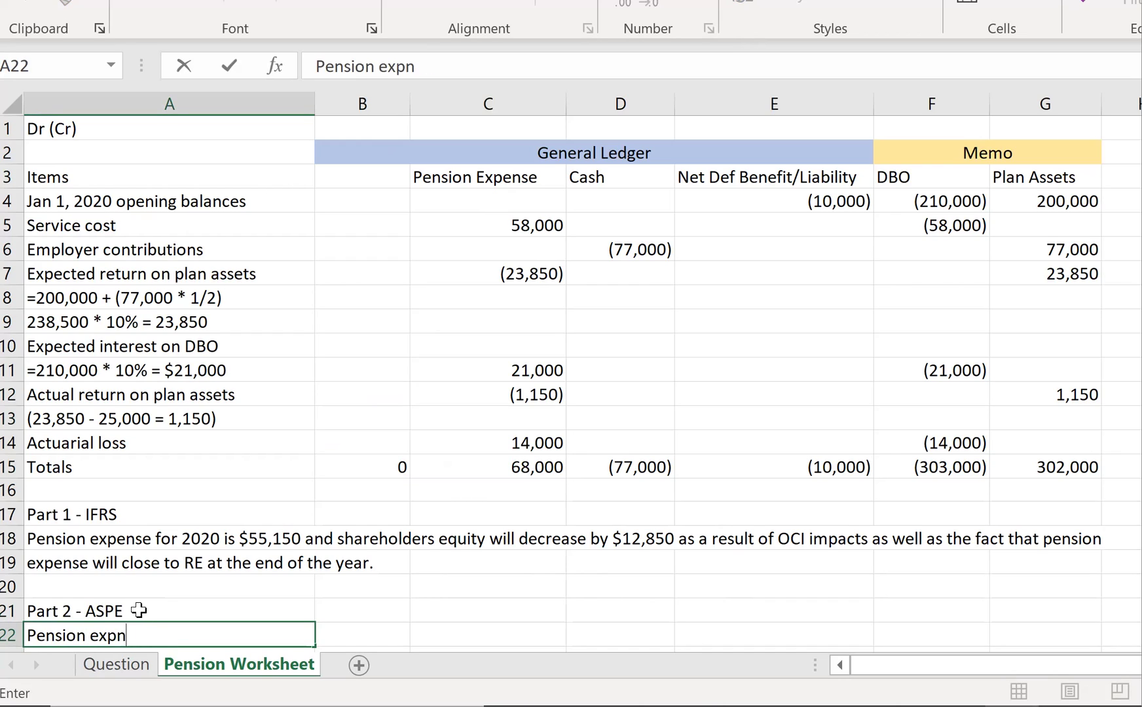
{"action": "key", "text": "BackSpace"}
{"action": "type", "text": "ense under A"}
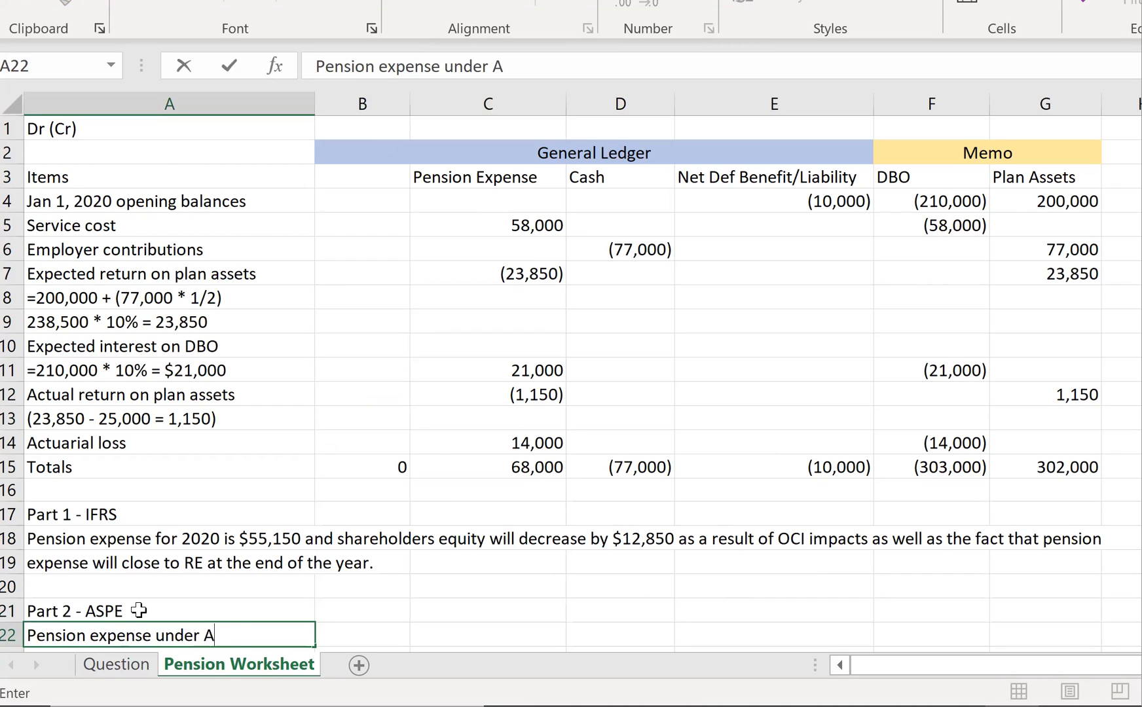
{"action": "type", "text": "SPE is $58"}
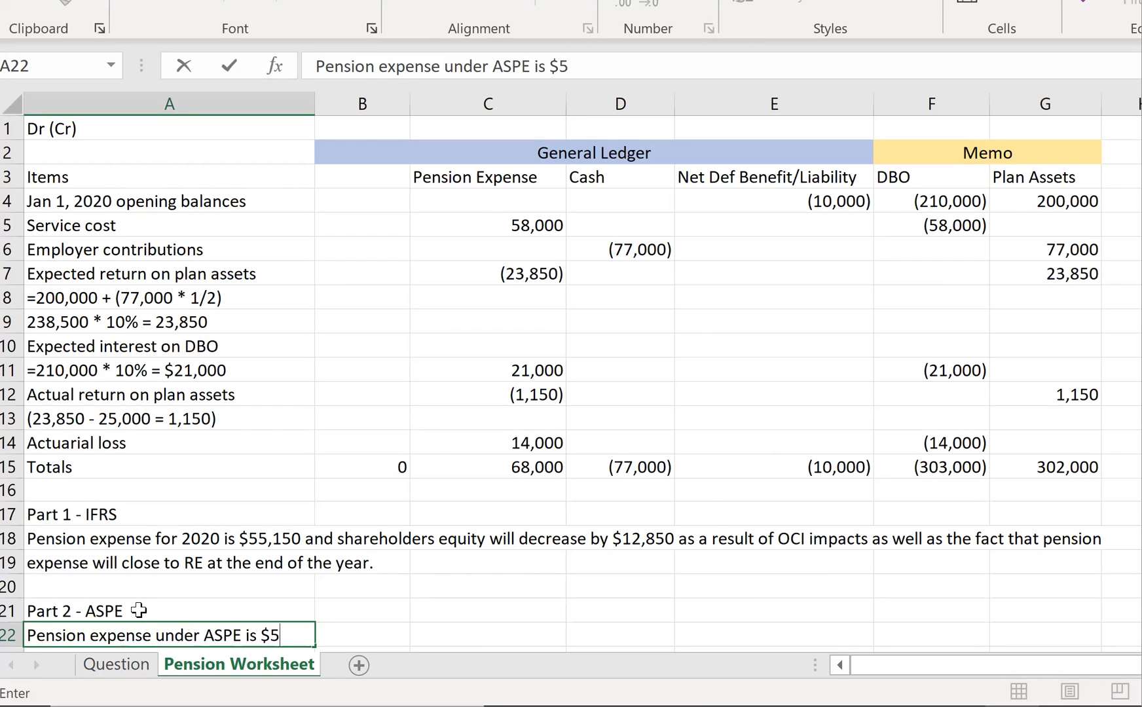
{"action": "key", "text": "BackSpace"}
{"action": "key", "text": "BackSpace"}
{"action": "type", "text": "5"}
{"action": "key", "text": "BackSpace"}
{"action": "type", "text": "68,000"}
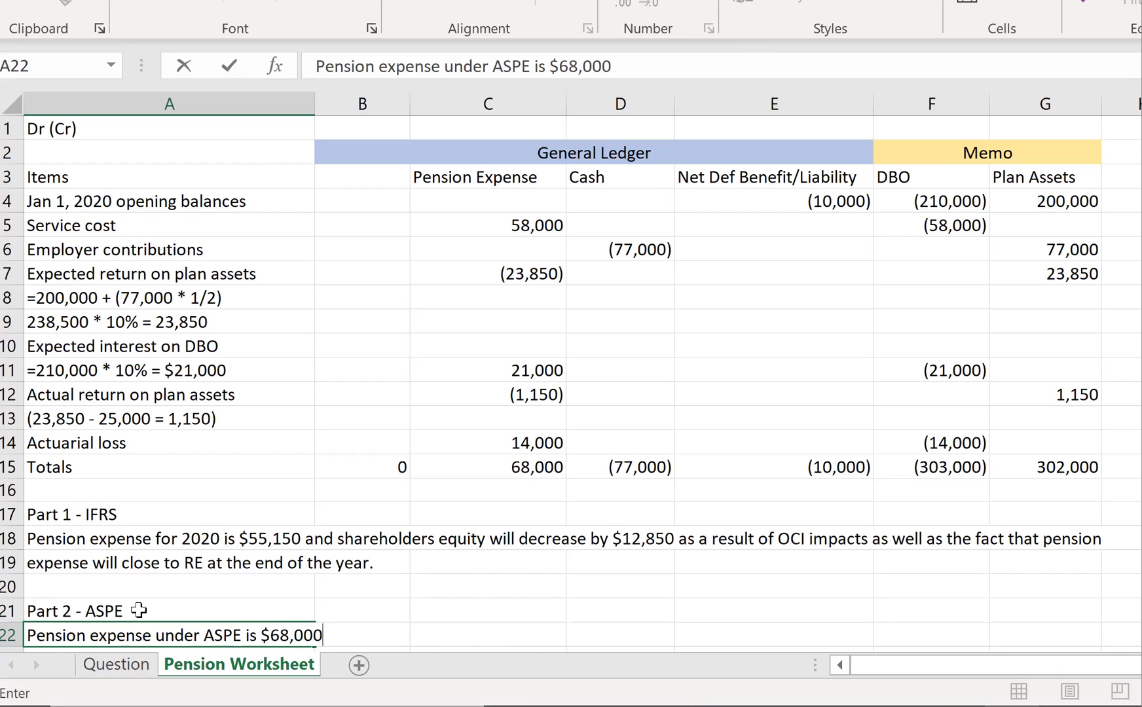
Complete the ASPE conclusion in A22 with ", which will ultimatley decrease retained earnings at the end of the year.".
{"action": "type", "text": ", which will ultimatleey de"}
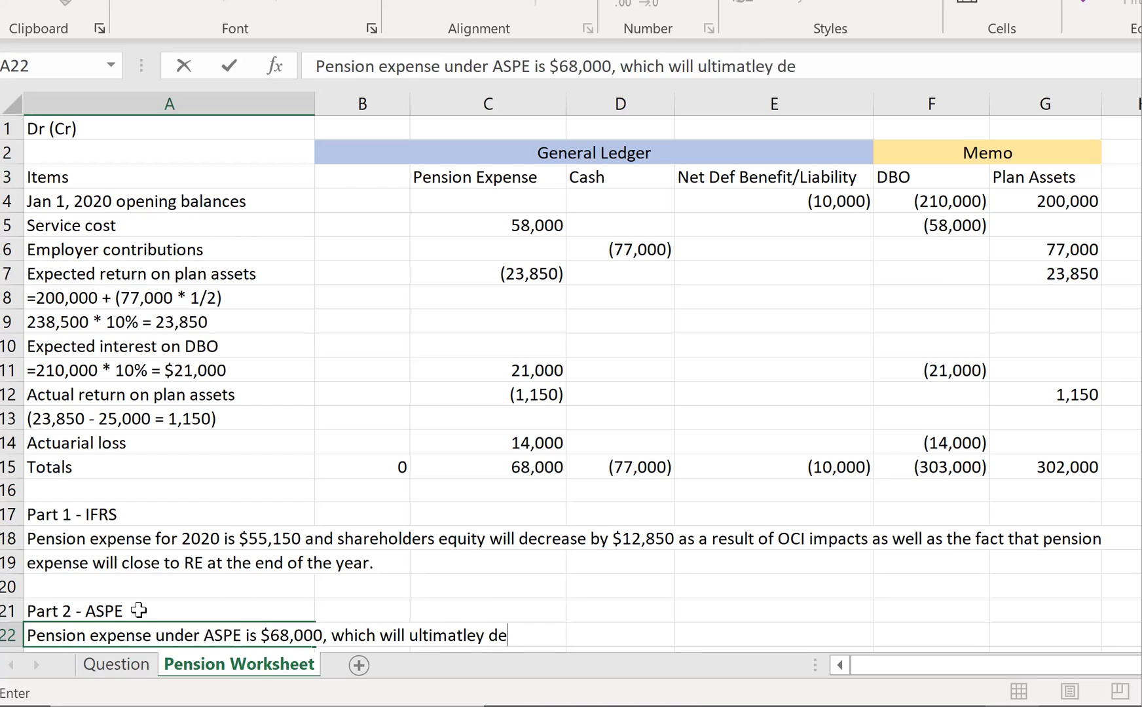
{"action": "type", "text": "cerrease net"}
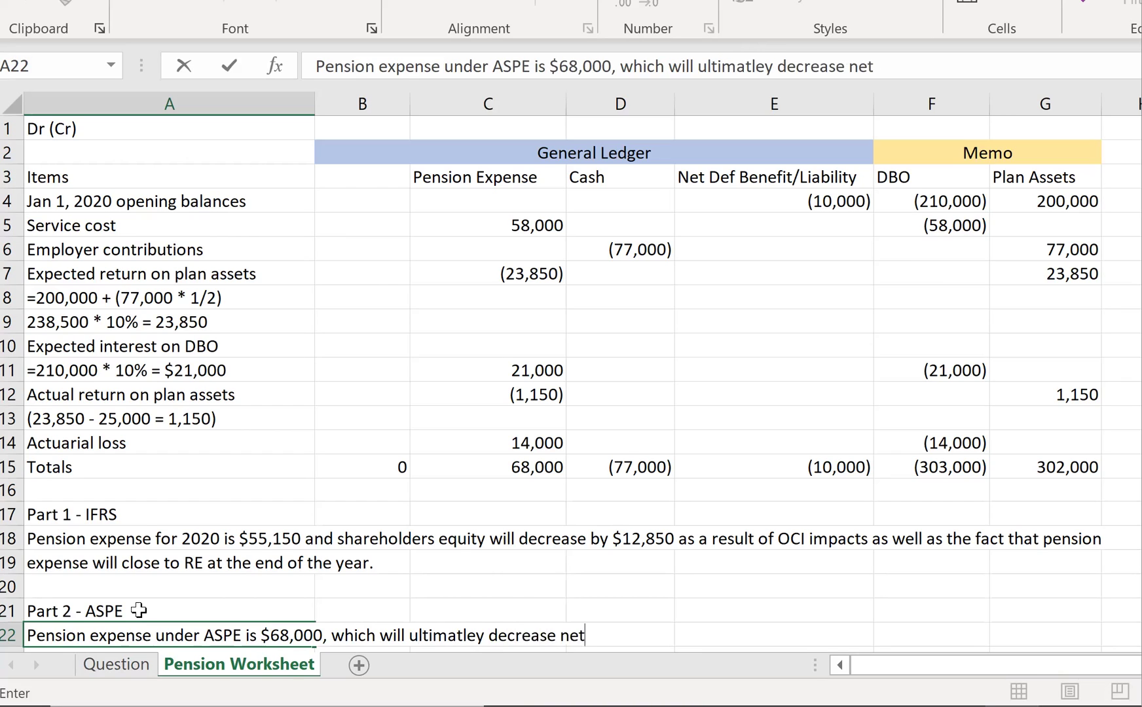
{"action": "key", "text": "BackSpace"}
{"action": "key", "text": "BackSpace"}
{"action": "type", "text": "retaine"}
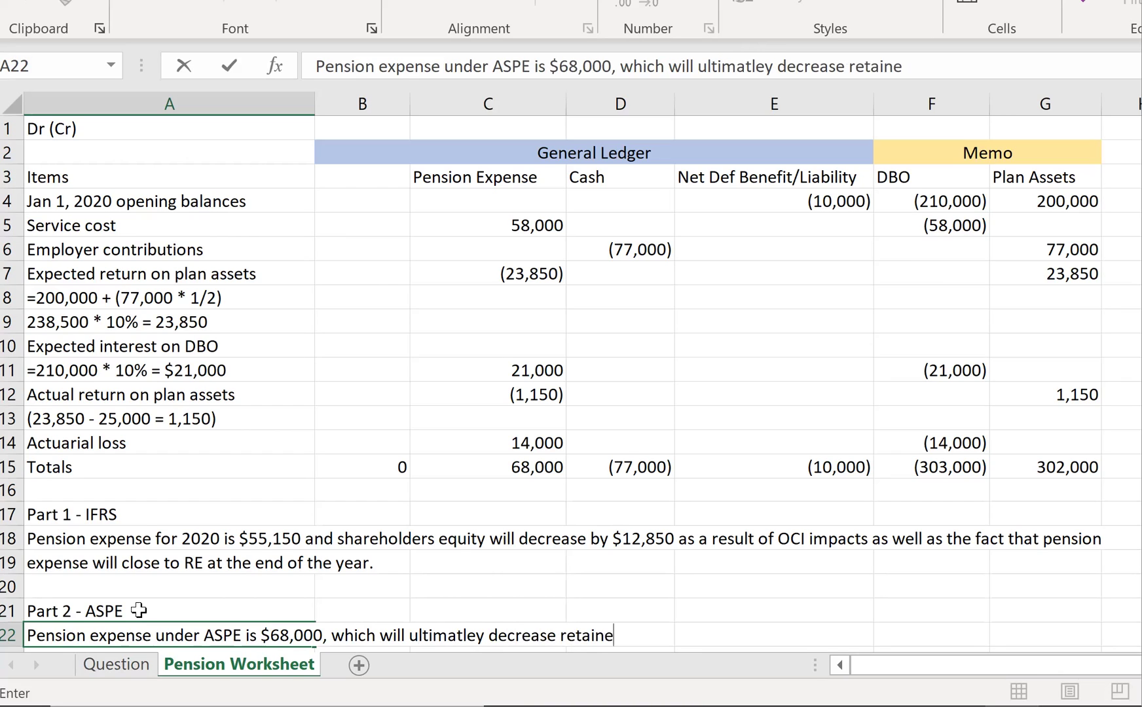
{"action": "type", "text": "d earnings at the en"}
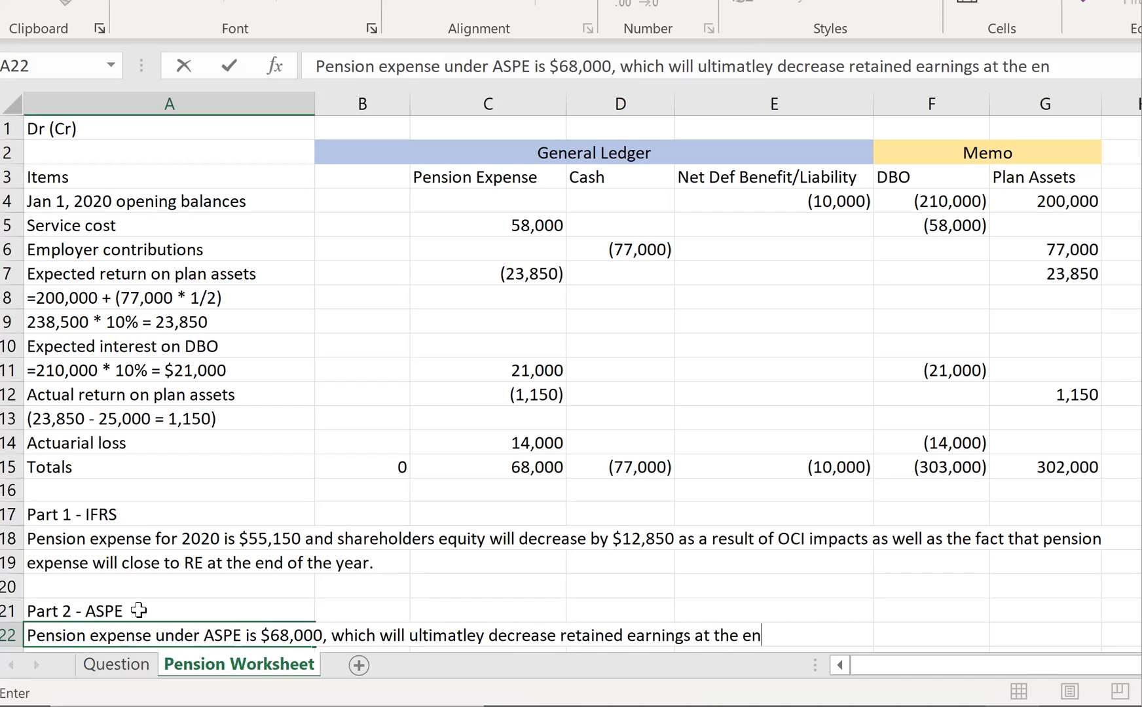
{"action": "type", "text": "d of the year."}
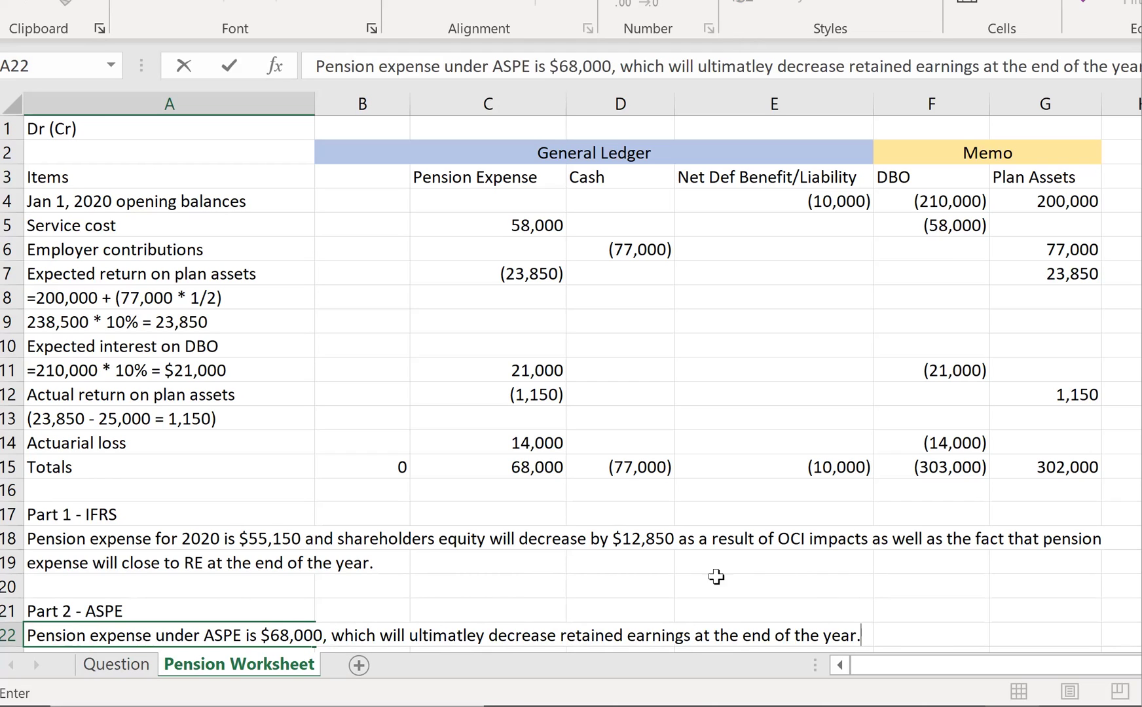
{"action": "left_click", "coordinate": [695, 586]}
Review the finished worksheet, examining the former OCI column from B3 down to the Totals row.
{"action": "scroll", "coordinate": [547, 609], "scroll_direction": "down", "scroll_amount": 1}
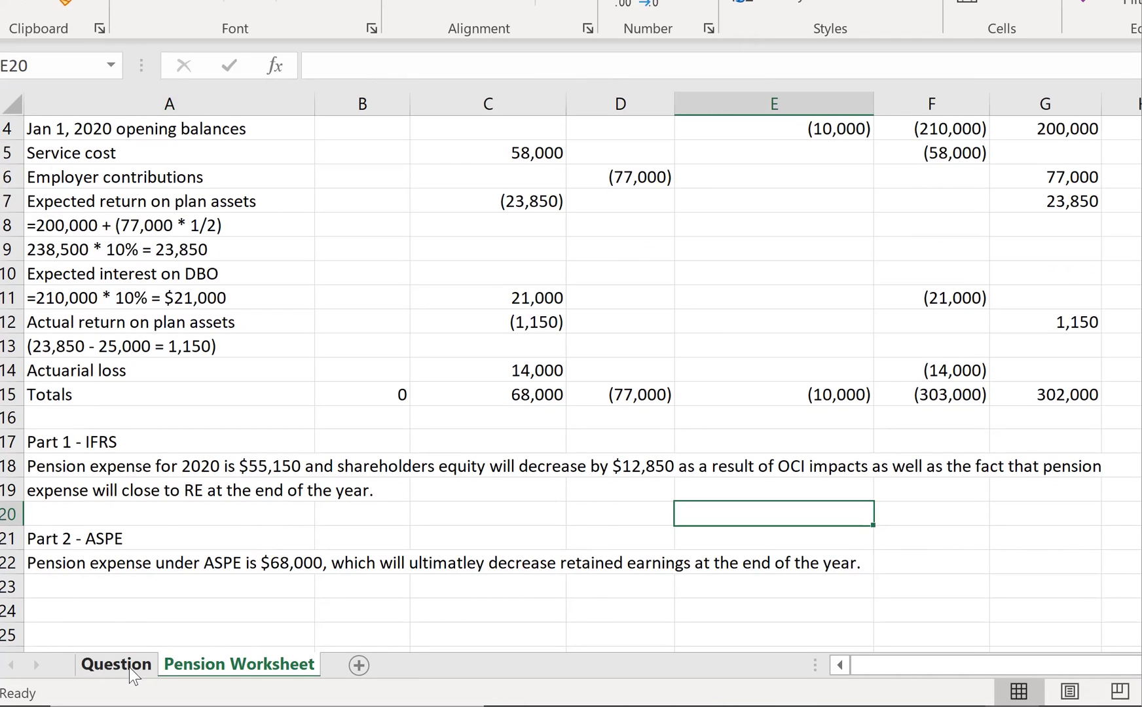
{"action": "scroll", "coordinate": [527, 157], "scroll_direction": "up", "scroll_amount": 1}
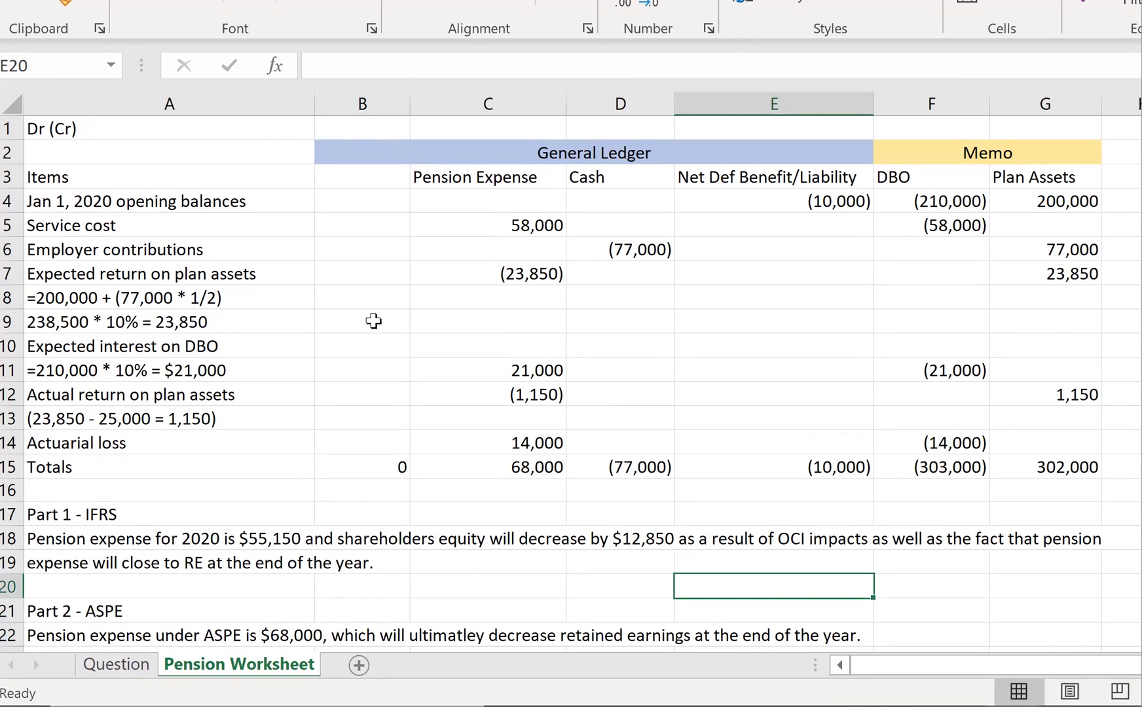
{"action": "mouse_move", "coordinate": [332, 188]}
{"action": "left_mouse_down"}
{"action": "mouse_move", "coordinate": [398, 485]}
{"action": "mouse_move", "coordinate": [388, 478]}
{"action": "left_mouse_up"}
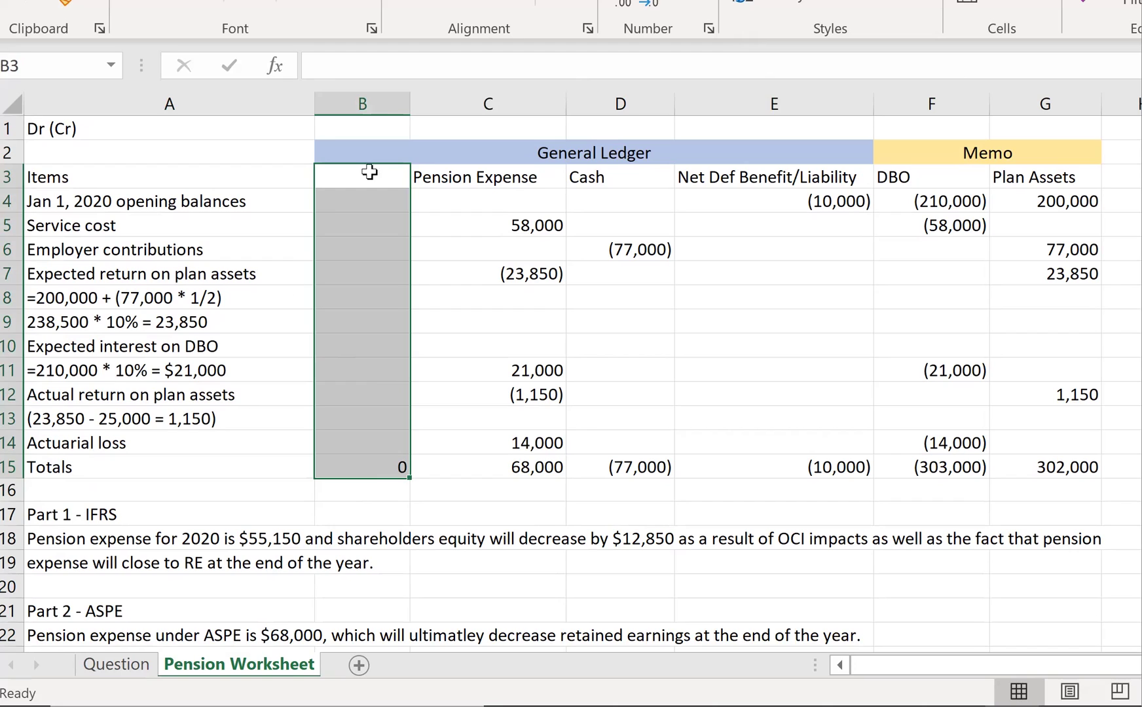
{"action": "left_click", "coordinate": [336, 151]}
{"action": "left_click_drag", "start_coordinate": [344, 262], "coordinate": [336, 442]}
{"action": "left_click", "coordinate": [334, 490]}
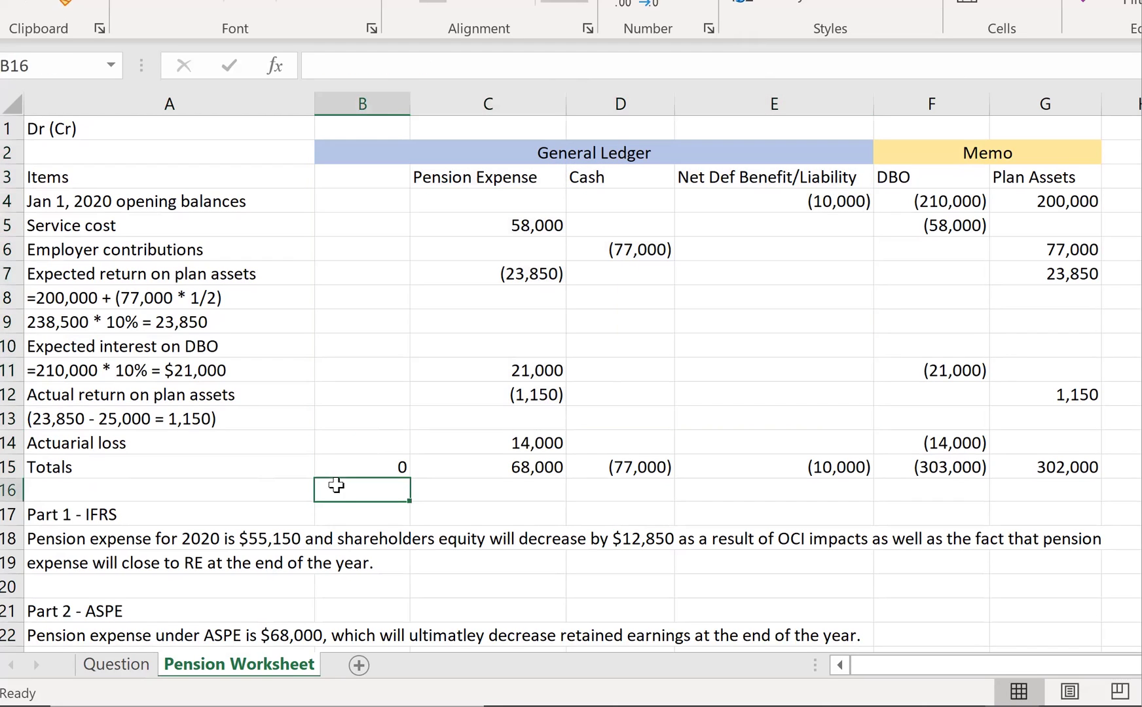